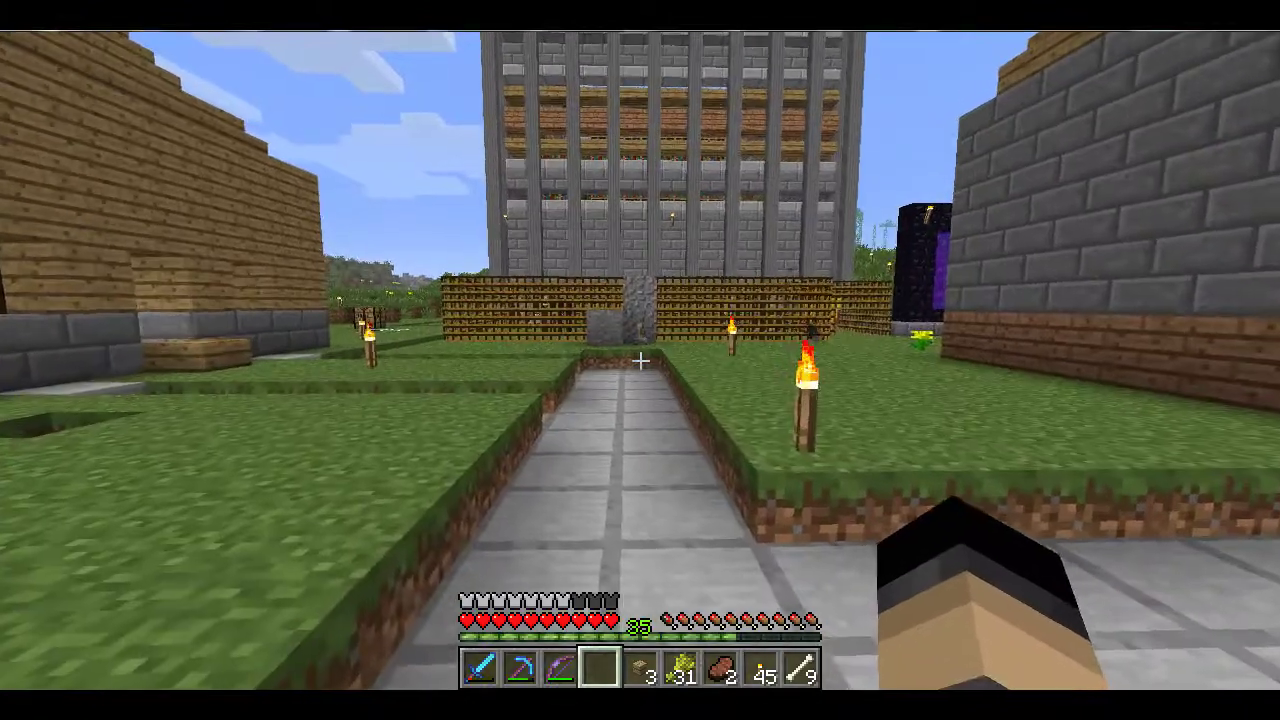
key(w)
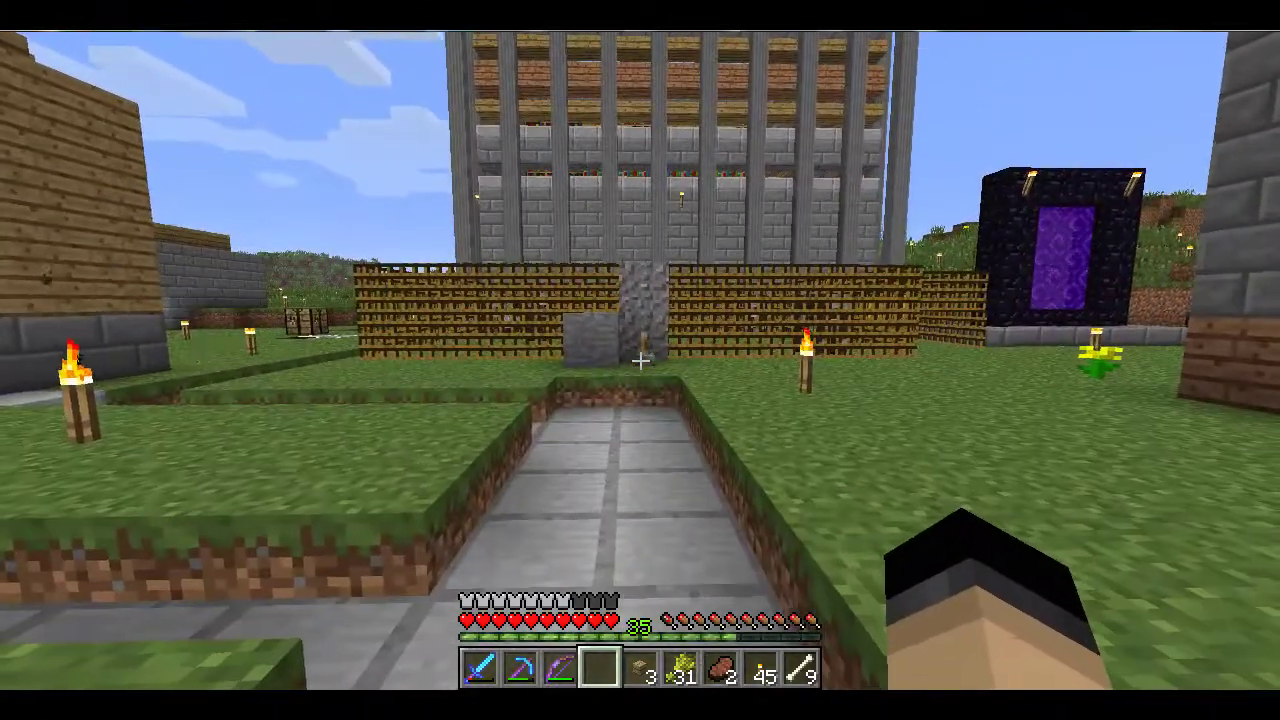
key(w)
key(w)
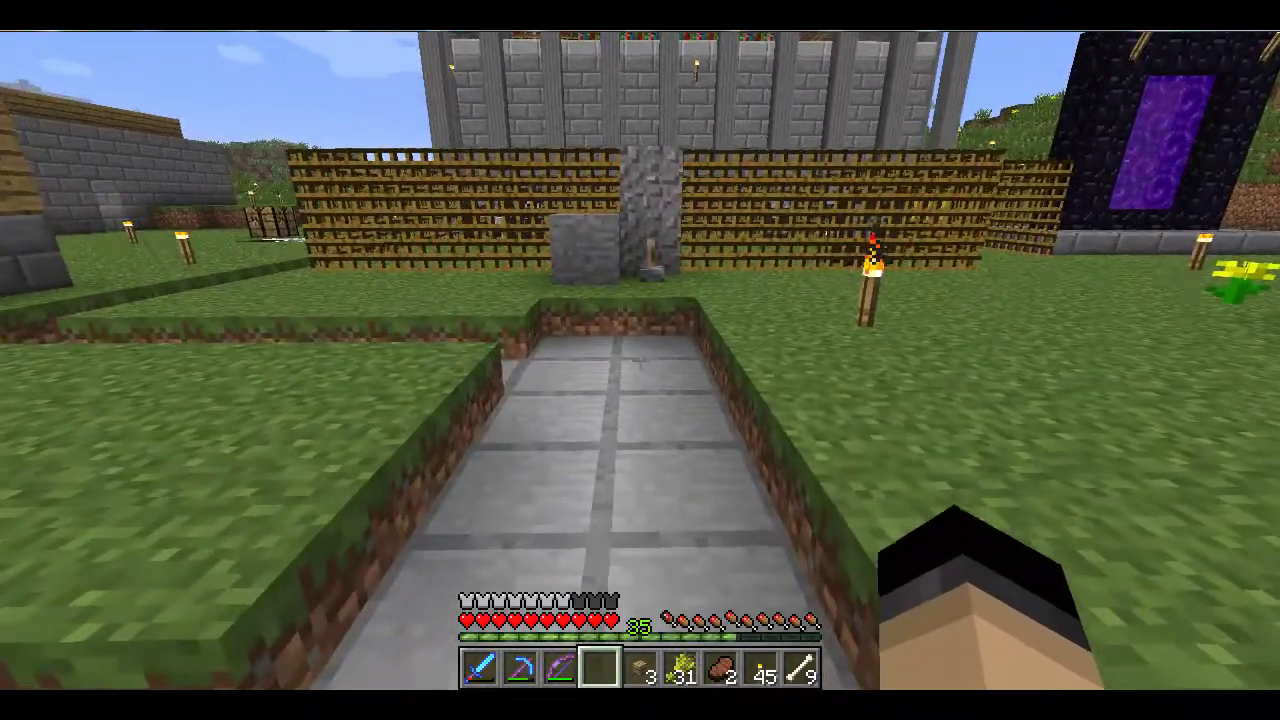
key(s)
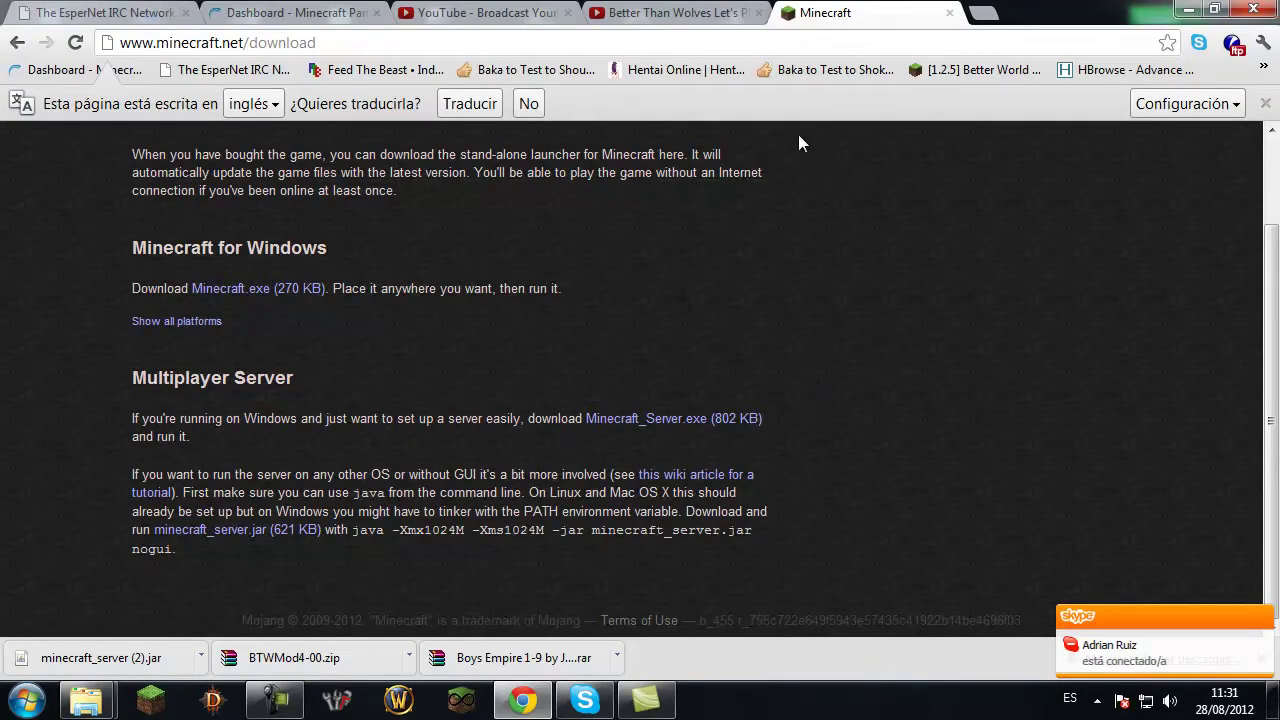
click(680, 18)
click(530, 16)
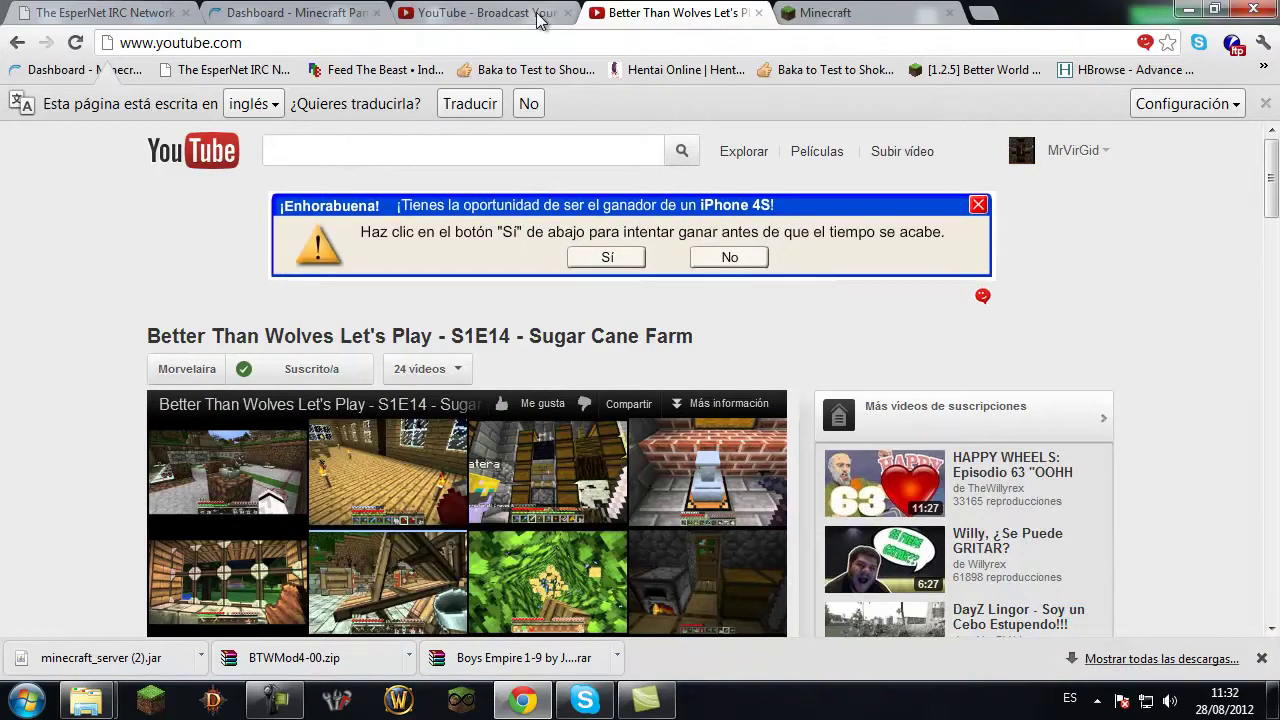
click(915, 14)
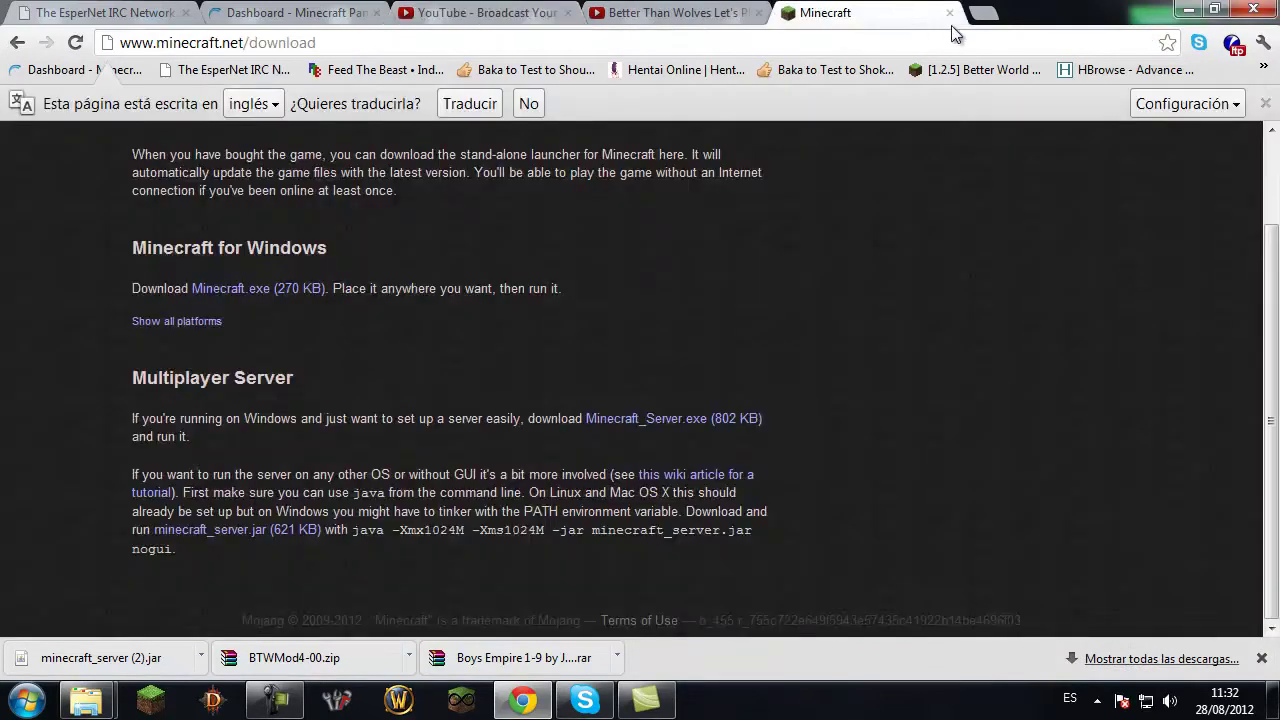
Open the downloaded BTWMod4-00.zip archive in WinRAR, dismissing the licence purchase reminder.
click(298, 660)
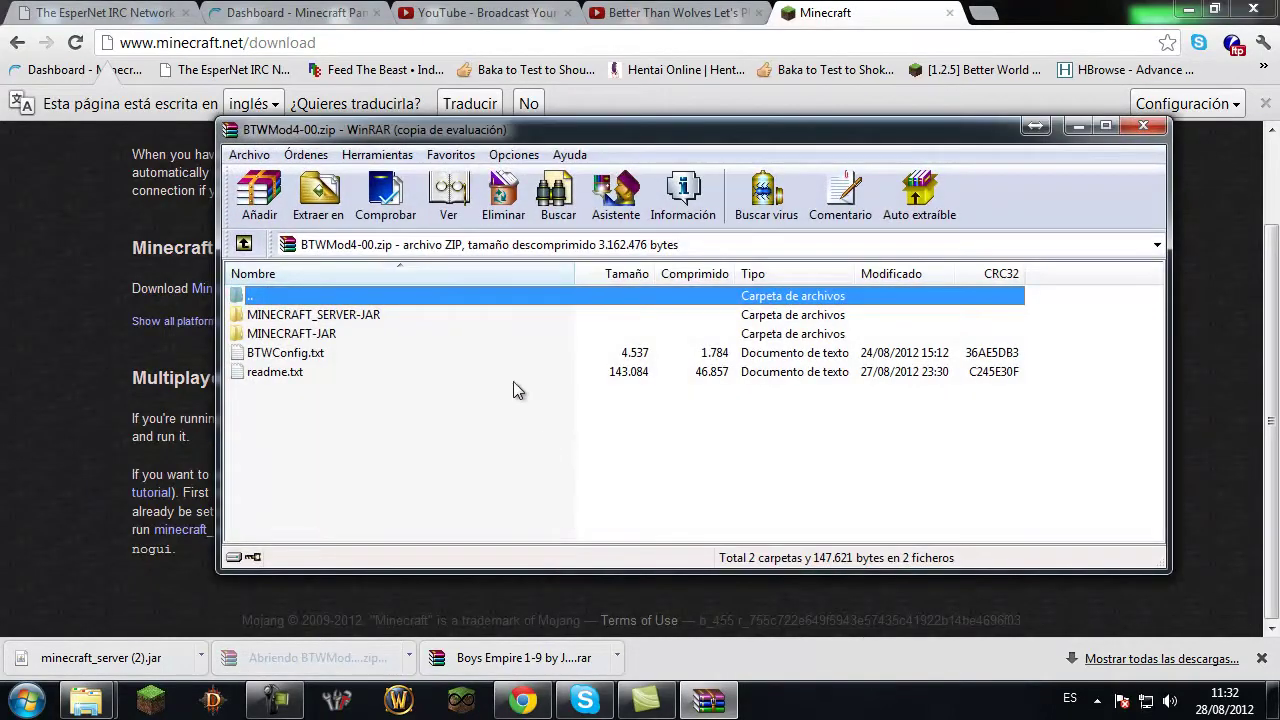
click(842, 263)
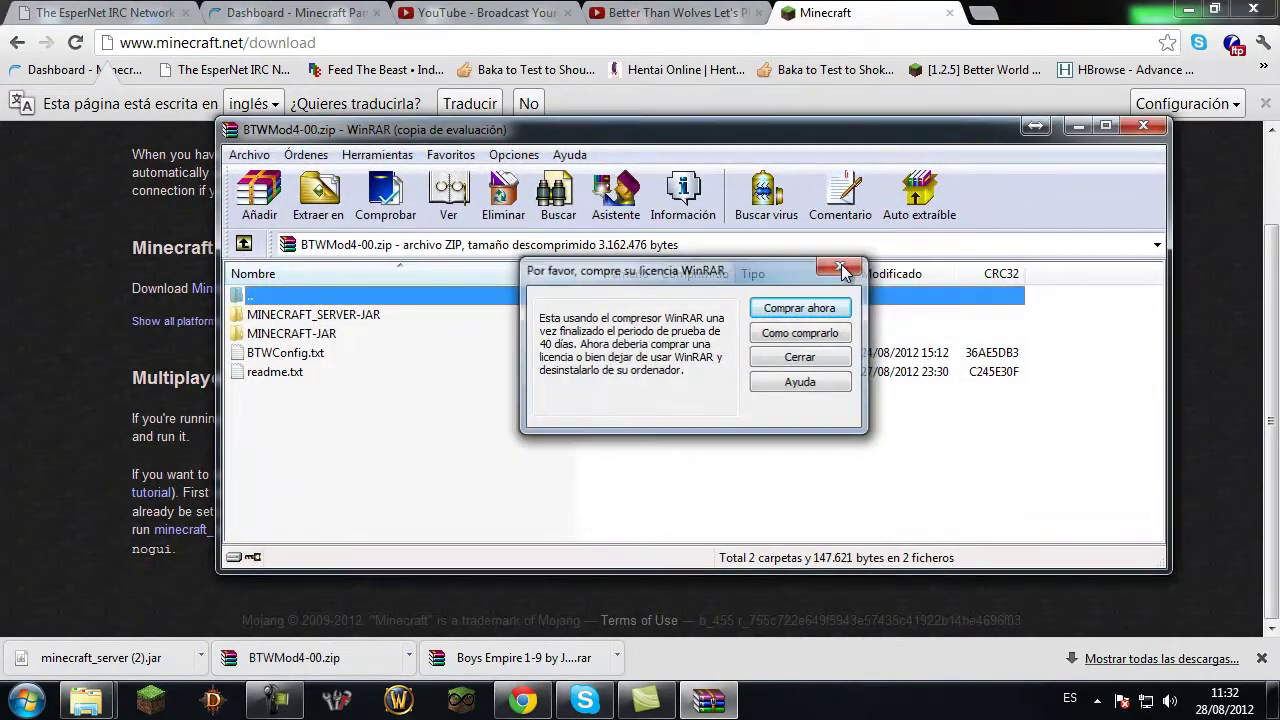
drag(578, 140, 629, 124)
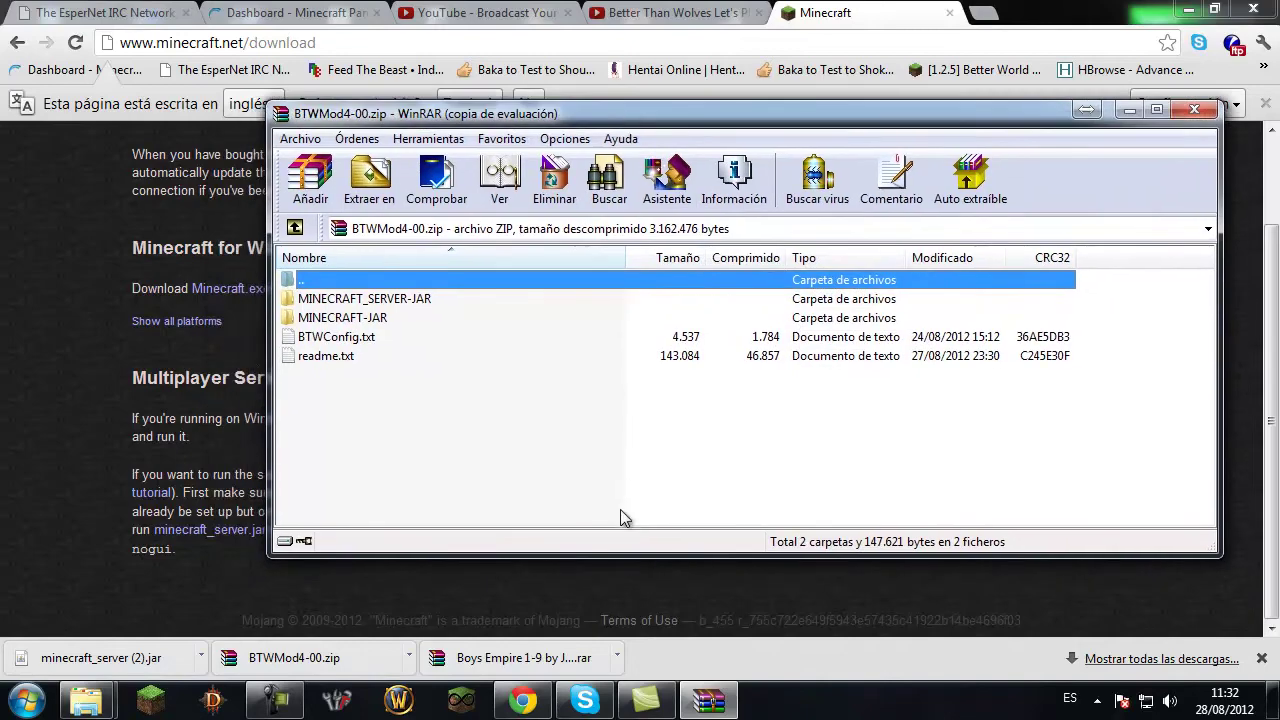
Bring up the btw server folder window over the browser and select its minecraft_server file.
mouse_move(86, 700)
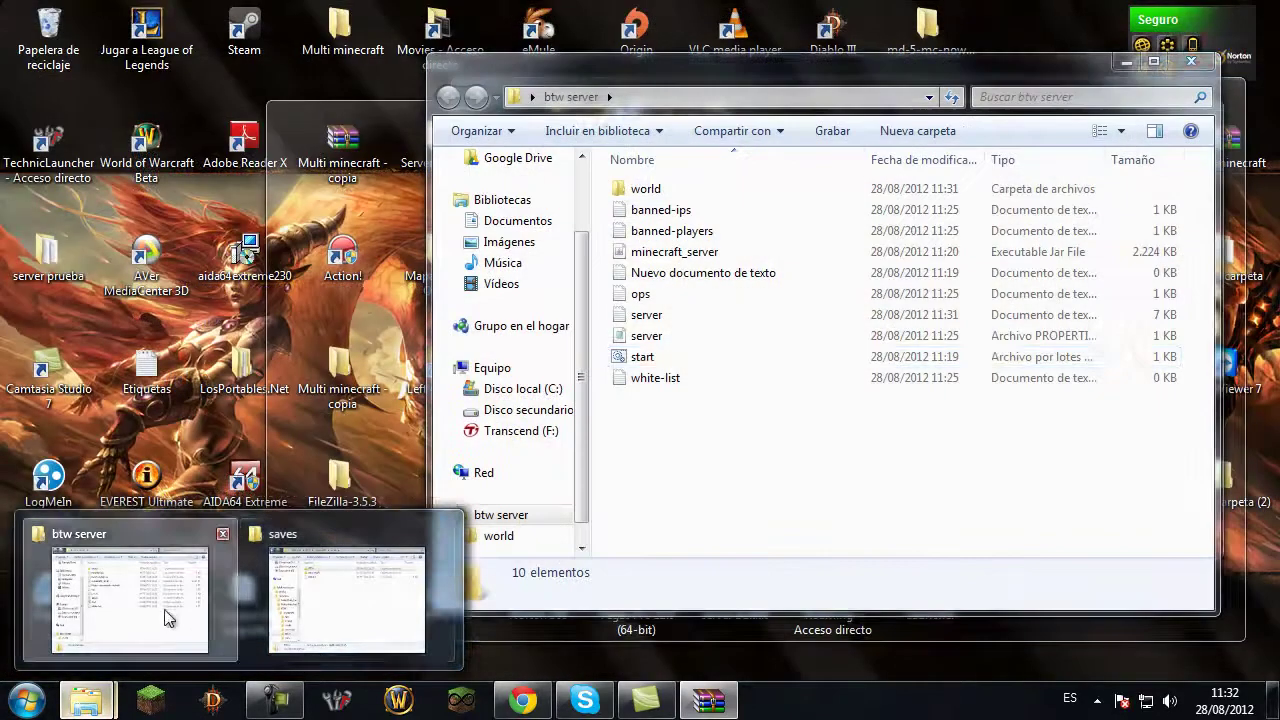
click(168, 617)
drag(715, 90, 945, 69)
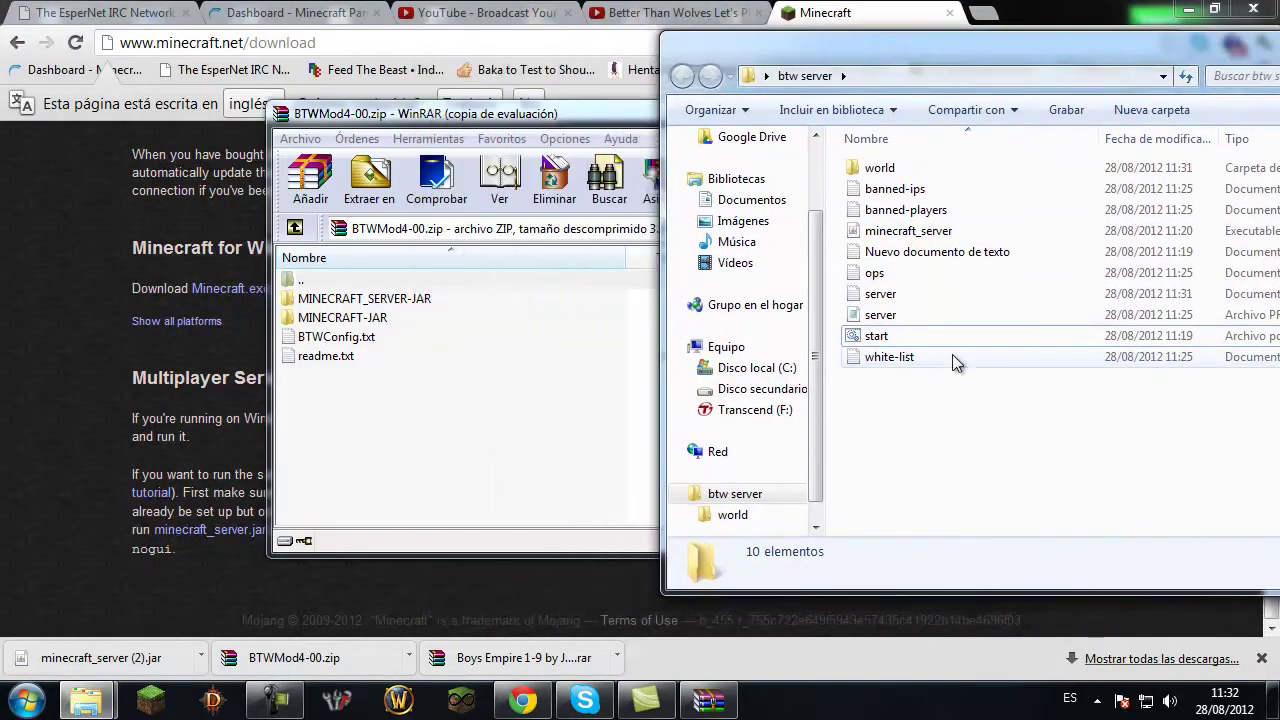
click(908, 231)
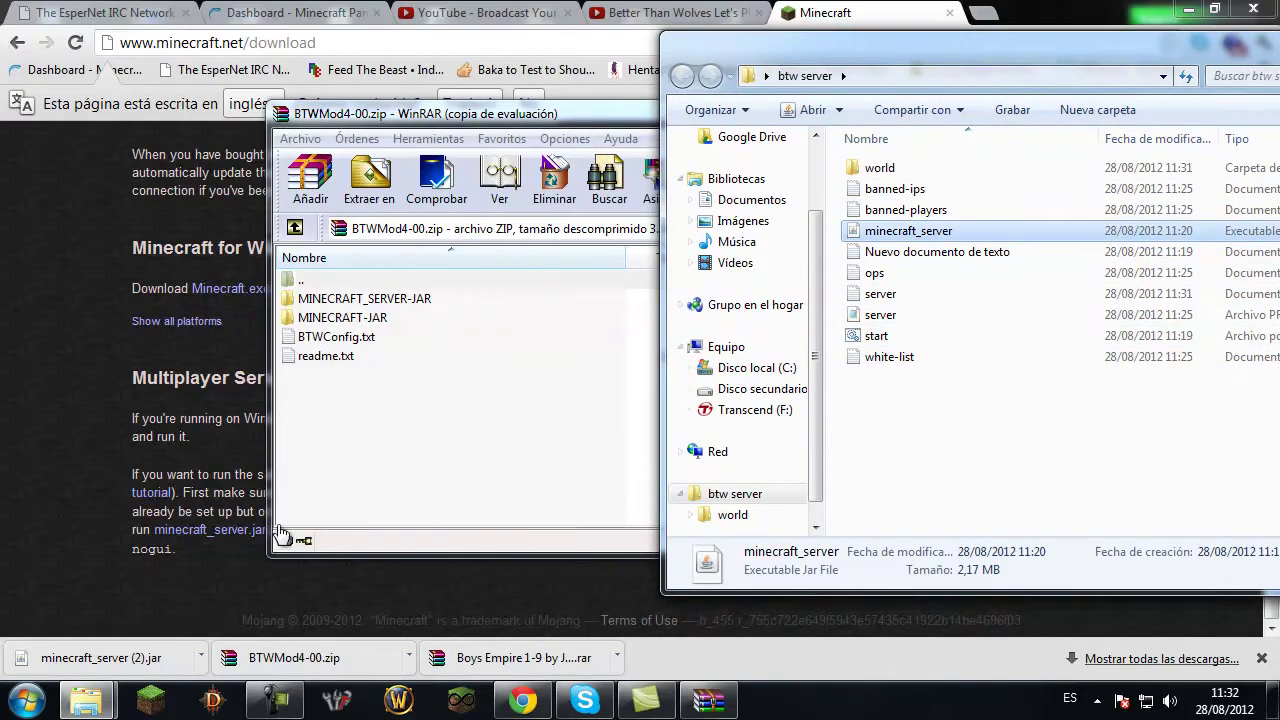
click(200, 100)
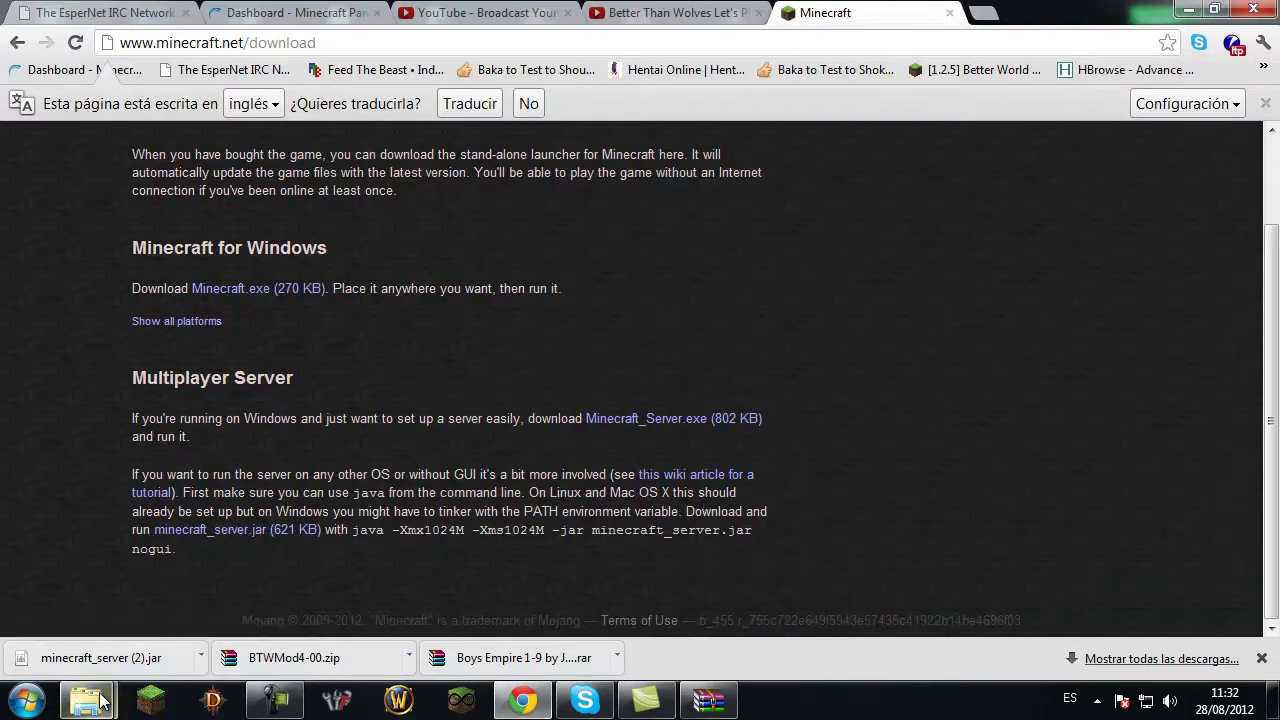
mouse_move(86, 700)
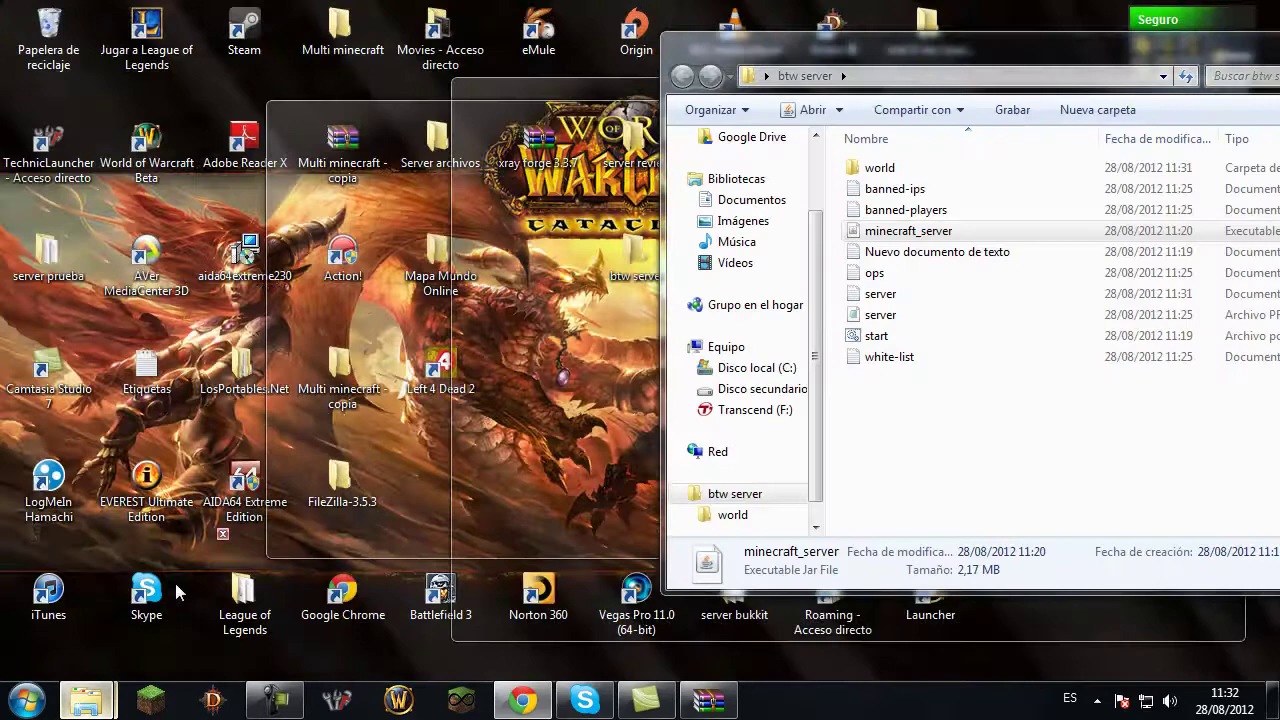
click(175, 583)
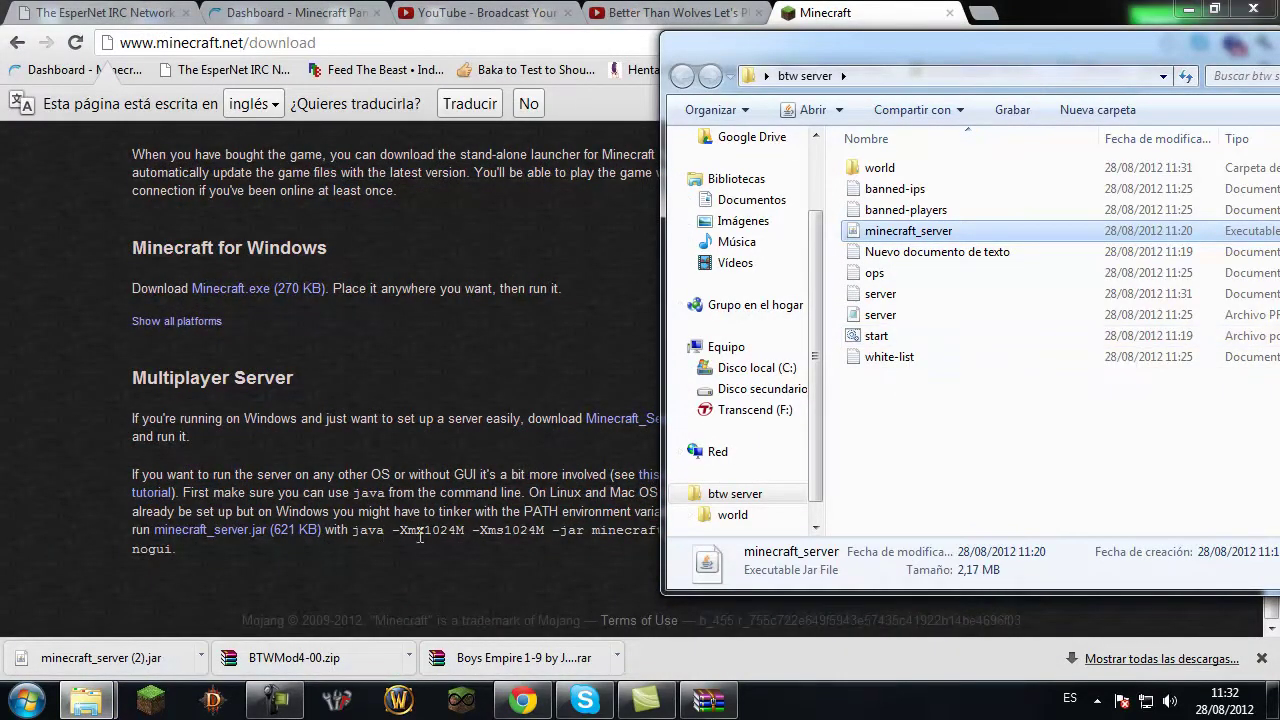
drag(760, 50, 483, 52)
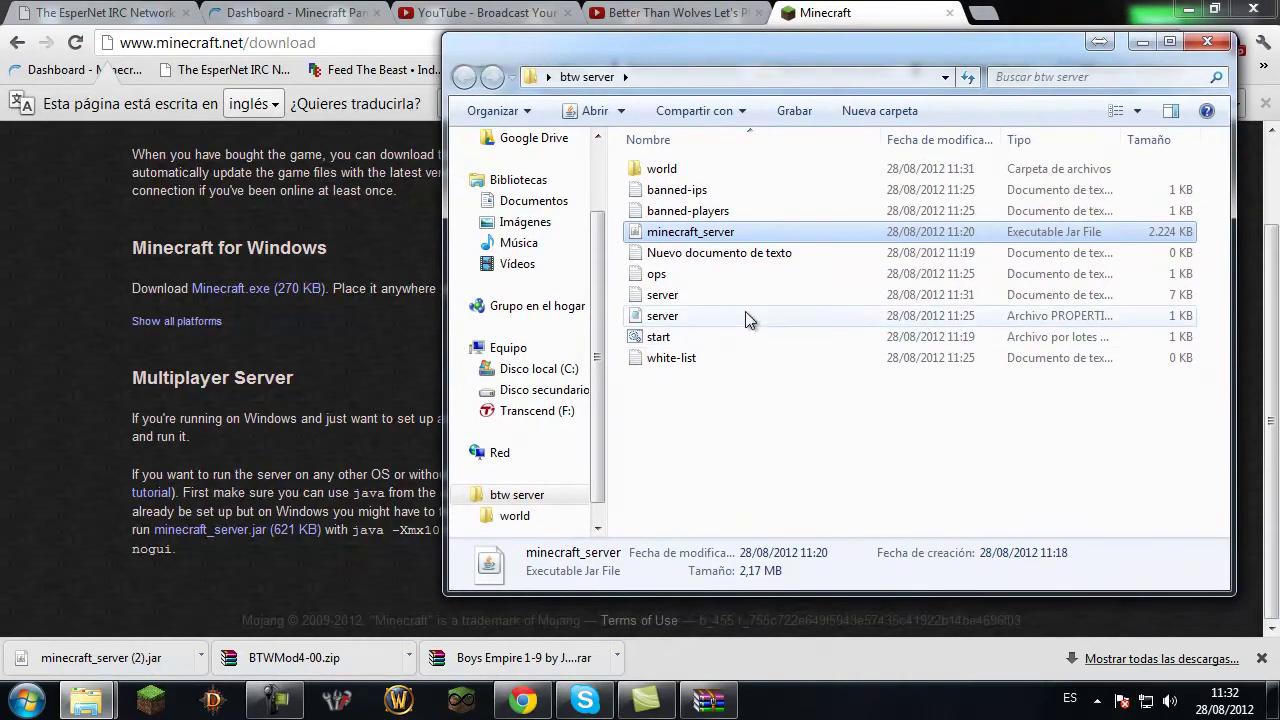
Open the btw server folder's minecraft_server jar with WinRAR archiver and dismiss the licence purchase reminder.
right_click(700, 240)
mouse_move(752, 280)
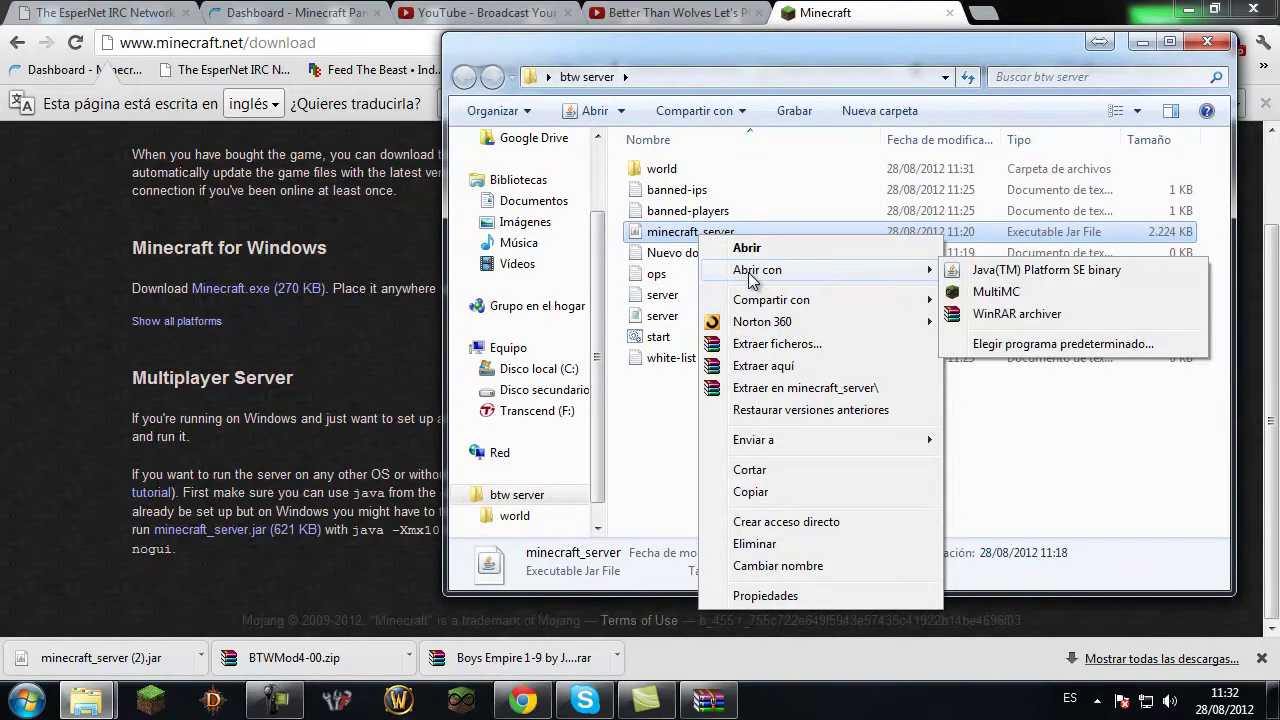
click(1000, 313)
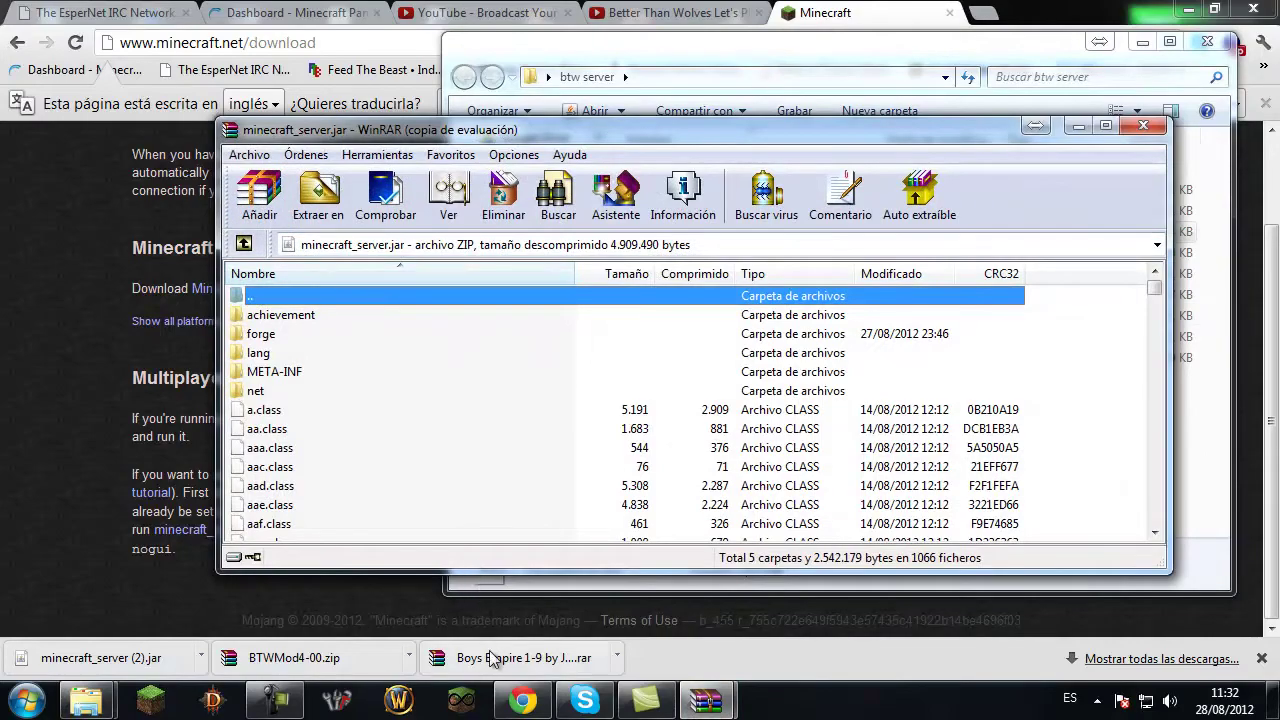
click(828, 266)
Open the MINECRAFT_SERVER-JAR folder inside BTWMod4-00.zip and compare its files with the contents of minecraft_server.jar.
mouse_move(706, 700)
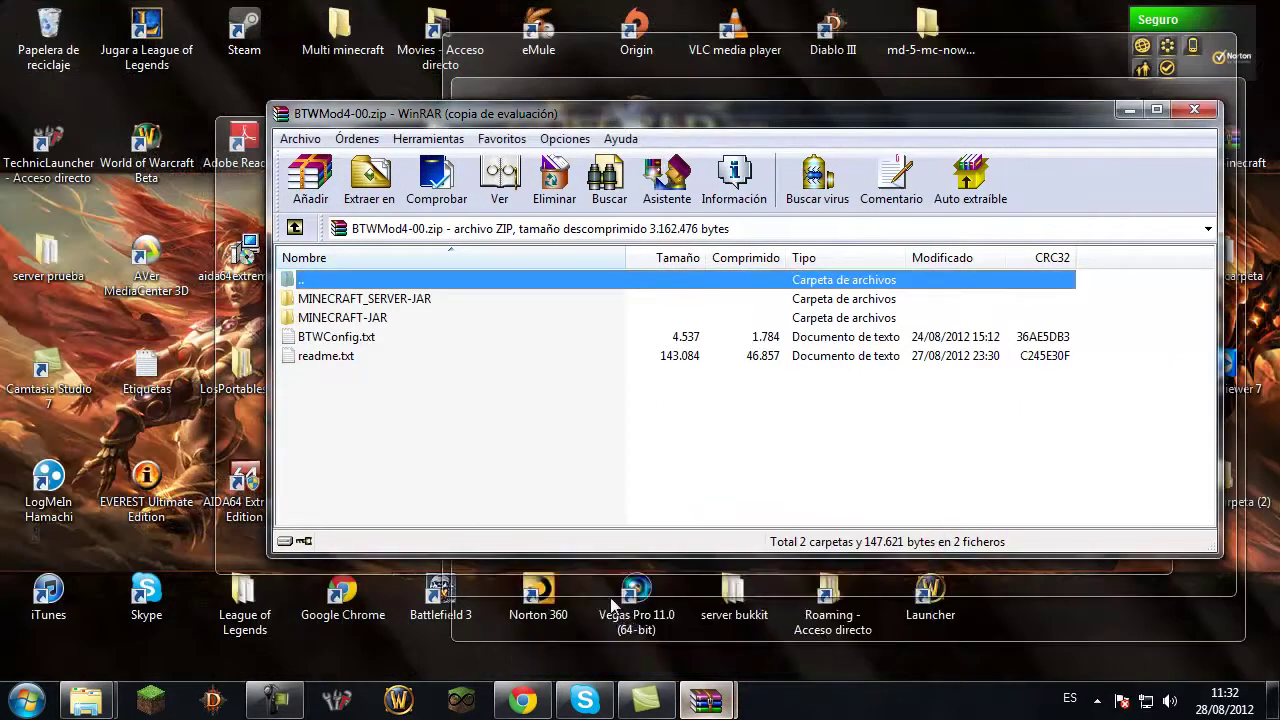
click(623, 615)
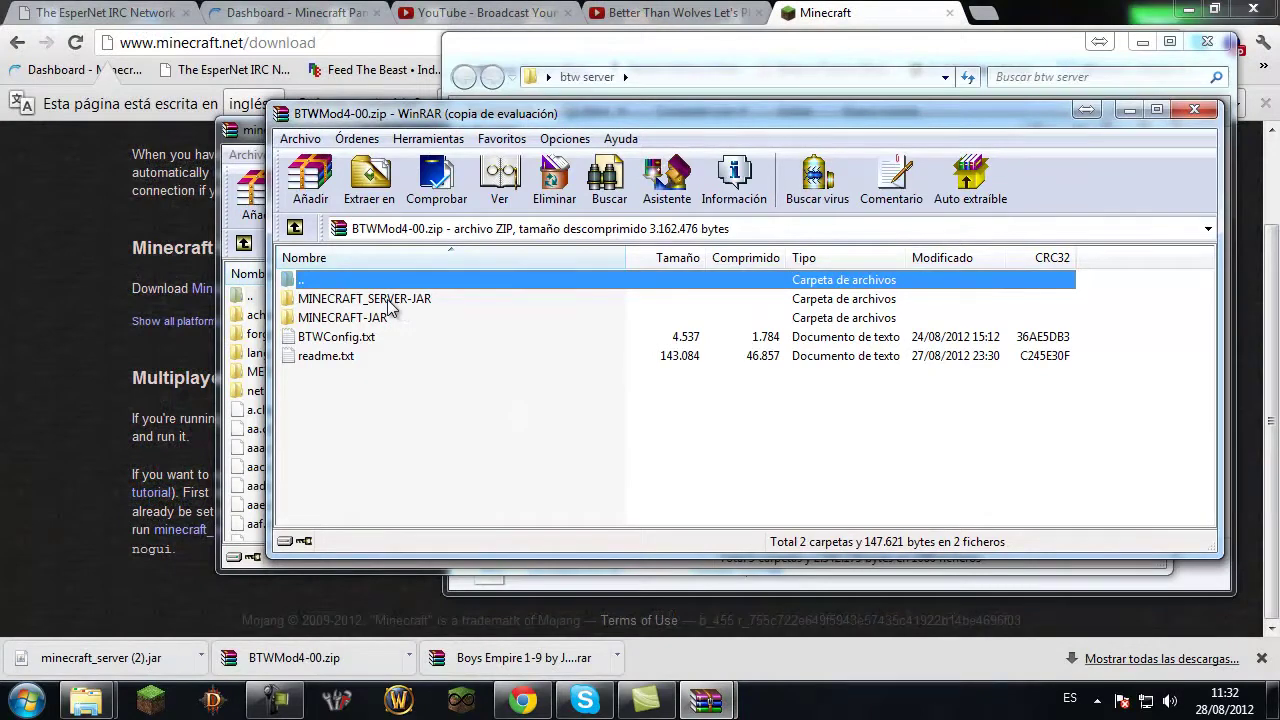
double_click(388, 300)
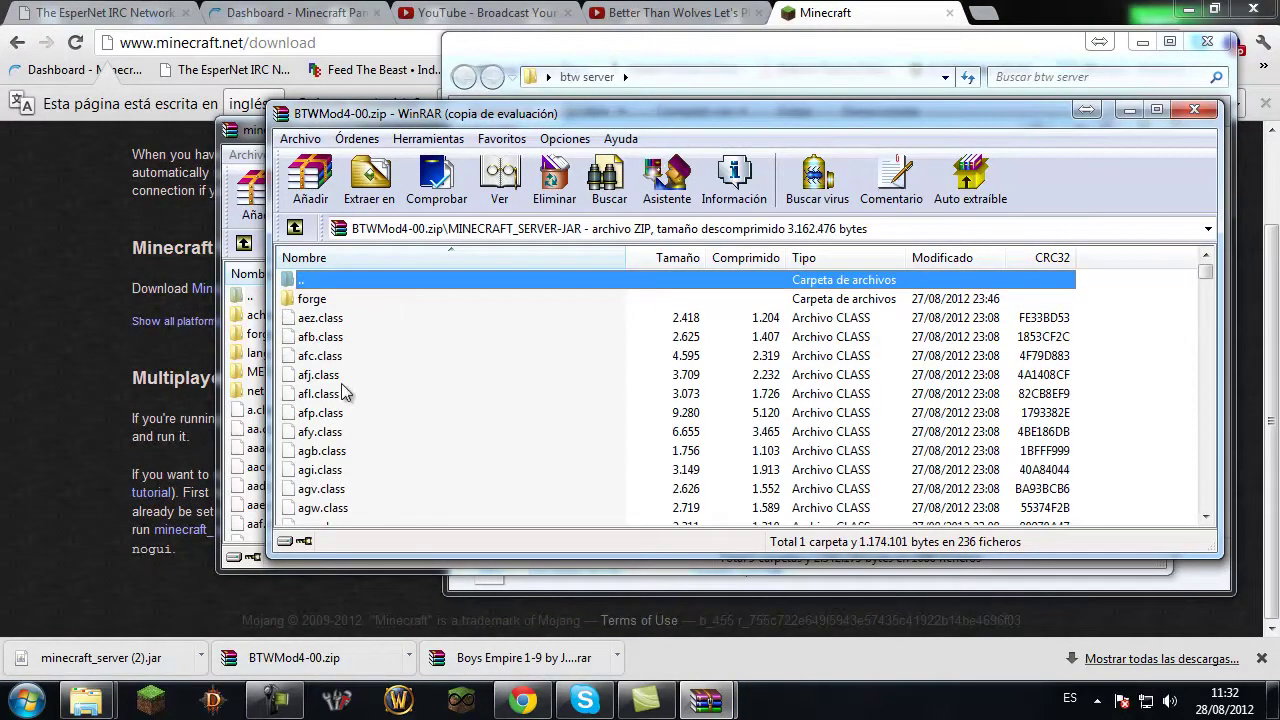
drag(370, 113, 408, 160)
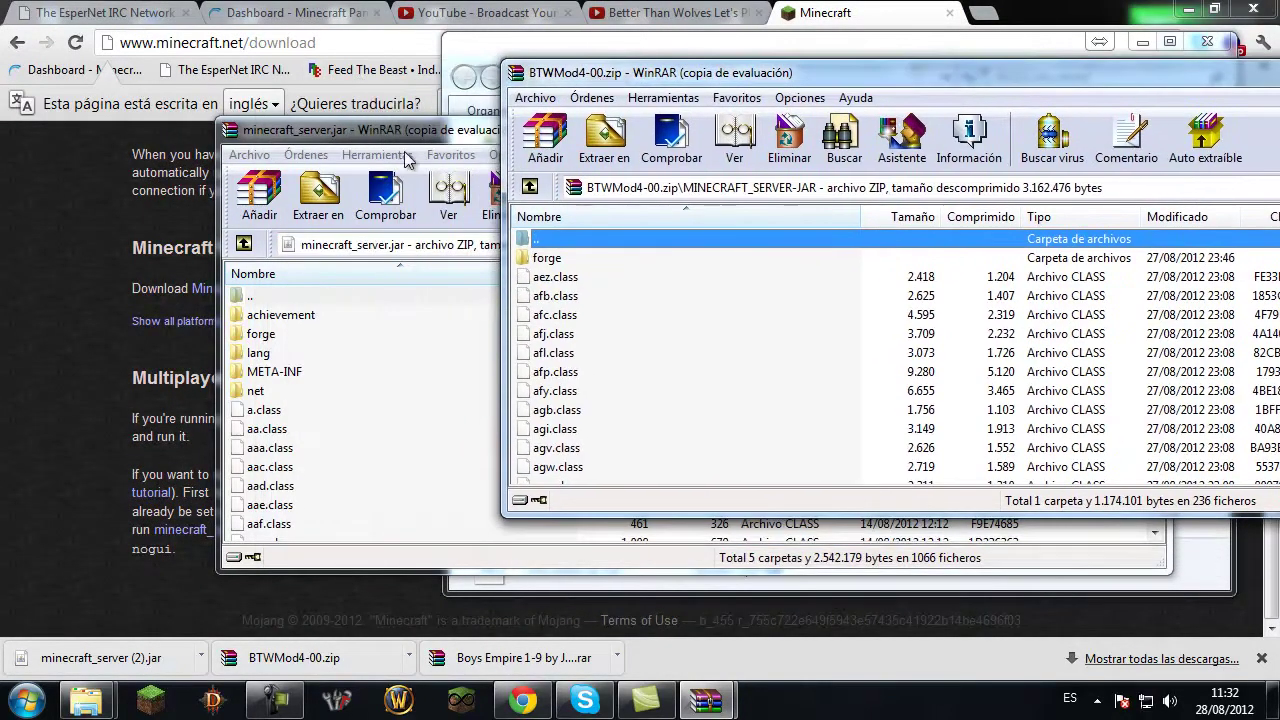
click(347, 155)
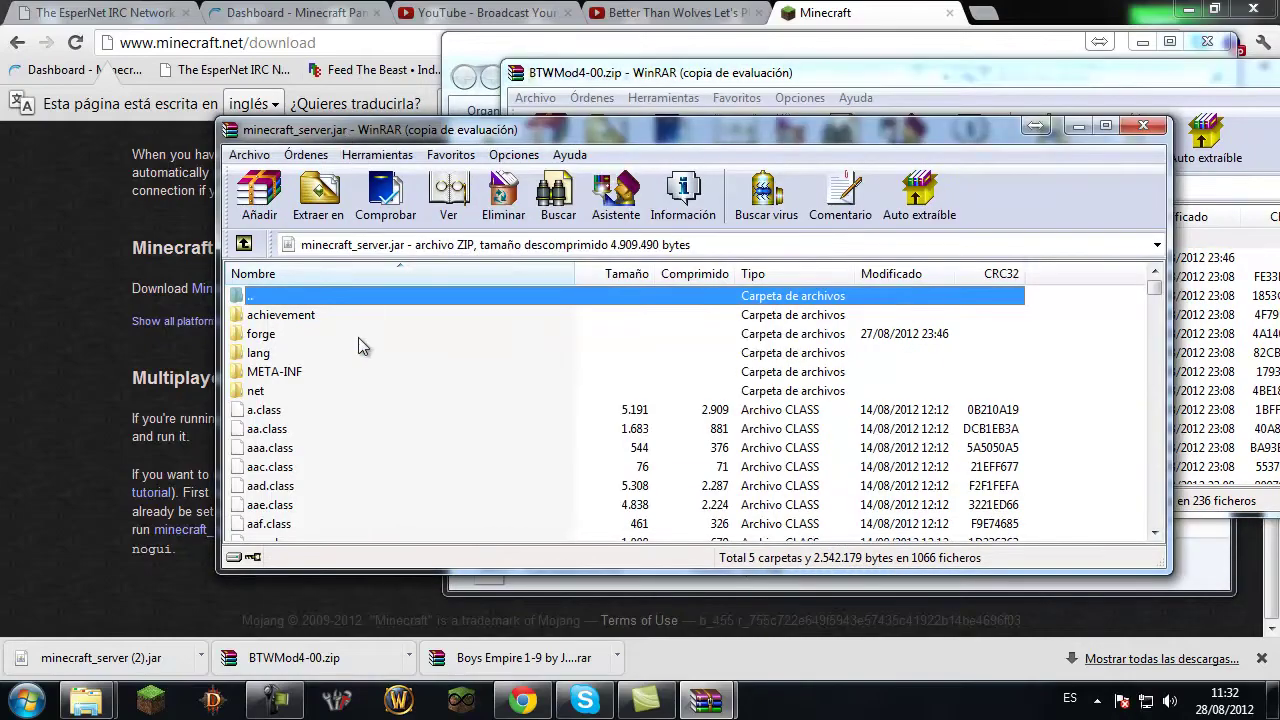
click(646, 80)
drag(724, 88, 365, 108)
Close both WinRAR archives and minimize the remaining browser and folder windows to reveal the desktop.
click(1082, 94)
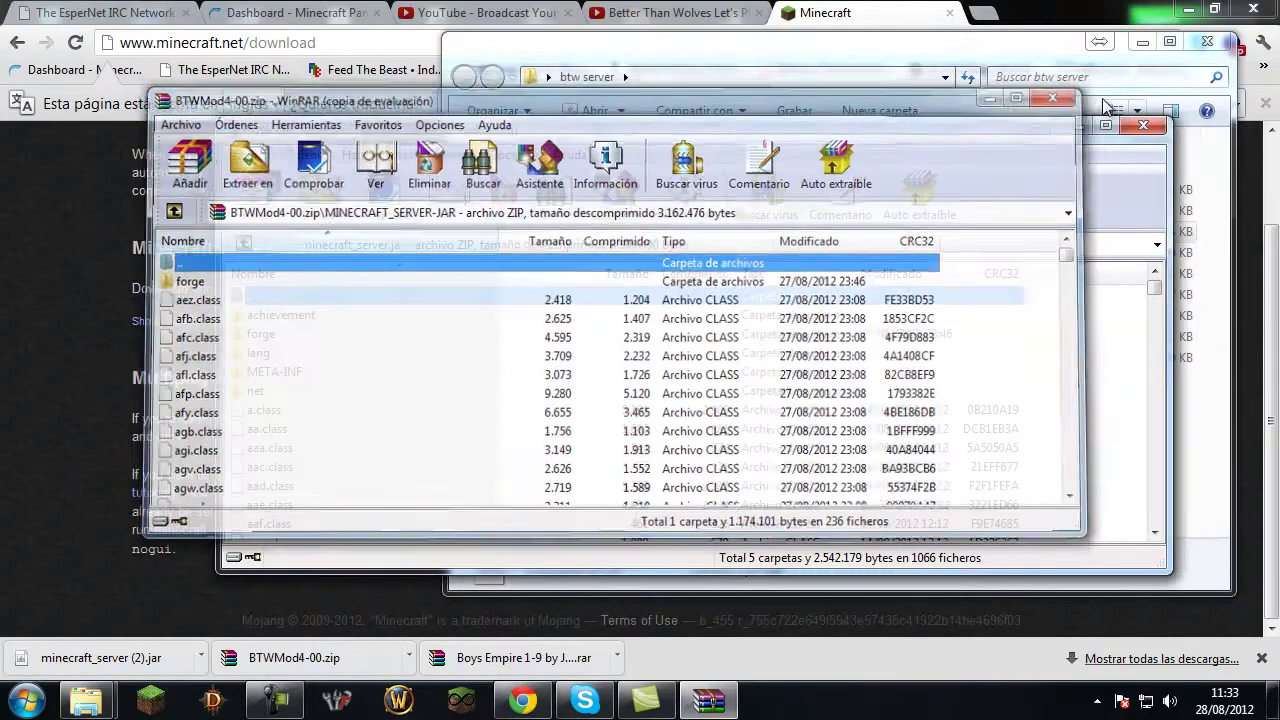
click(1143, 127)
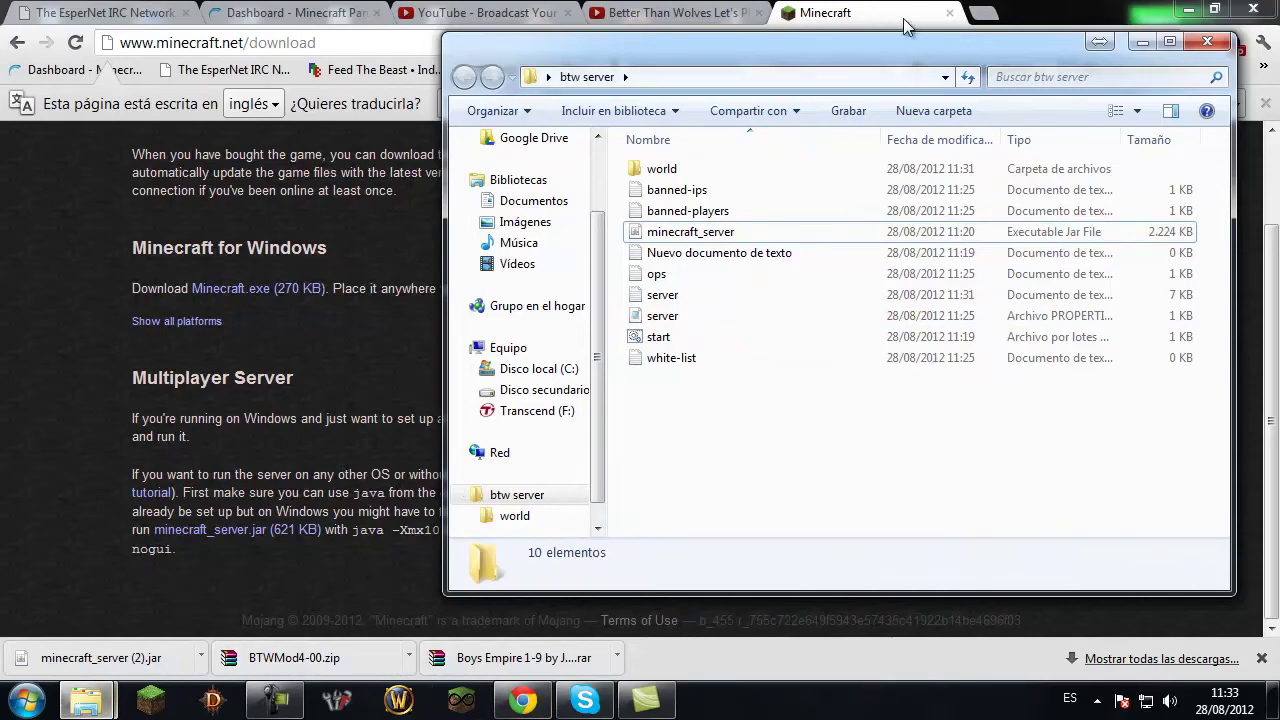
click(1187, 15)
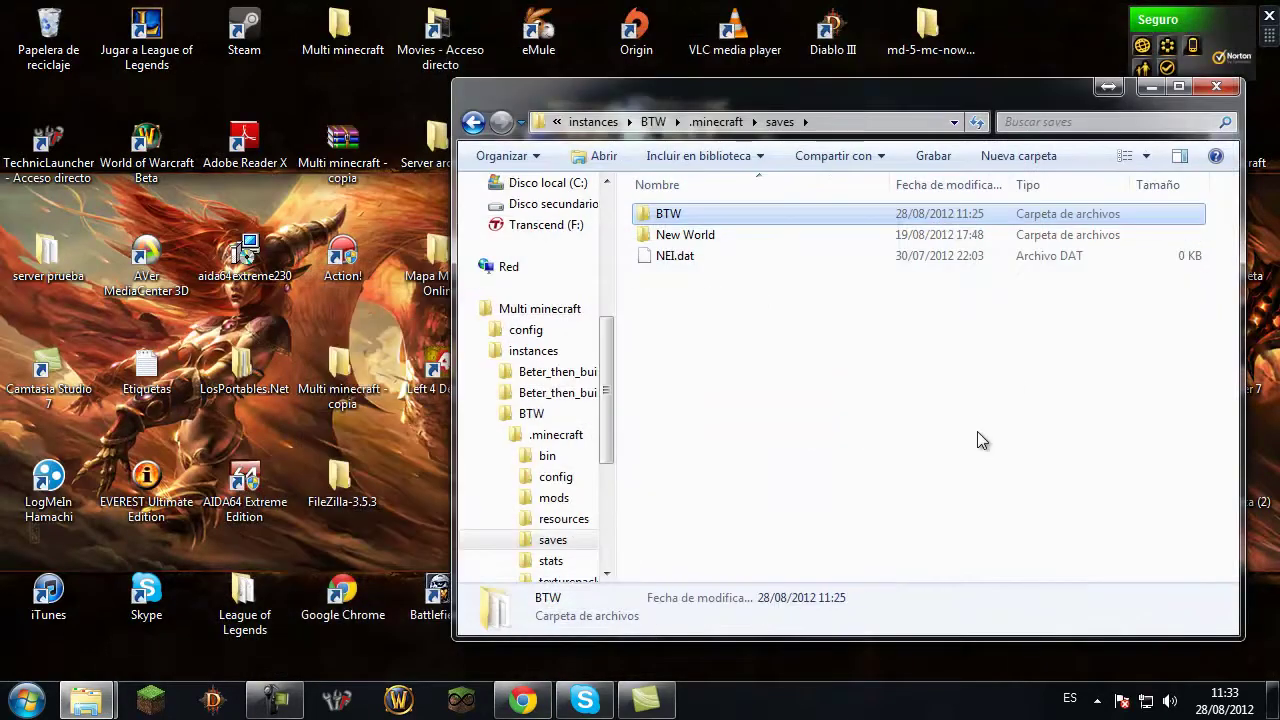
click(1151, 88)
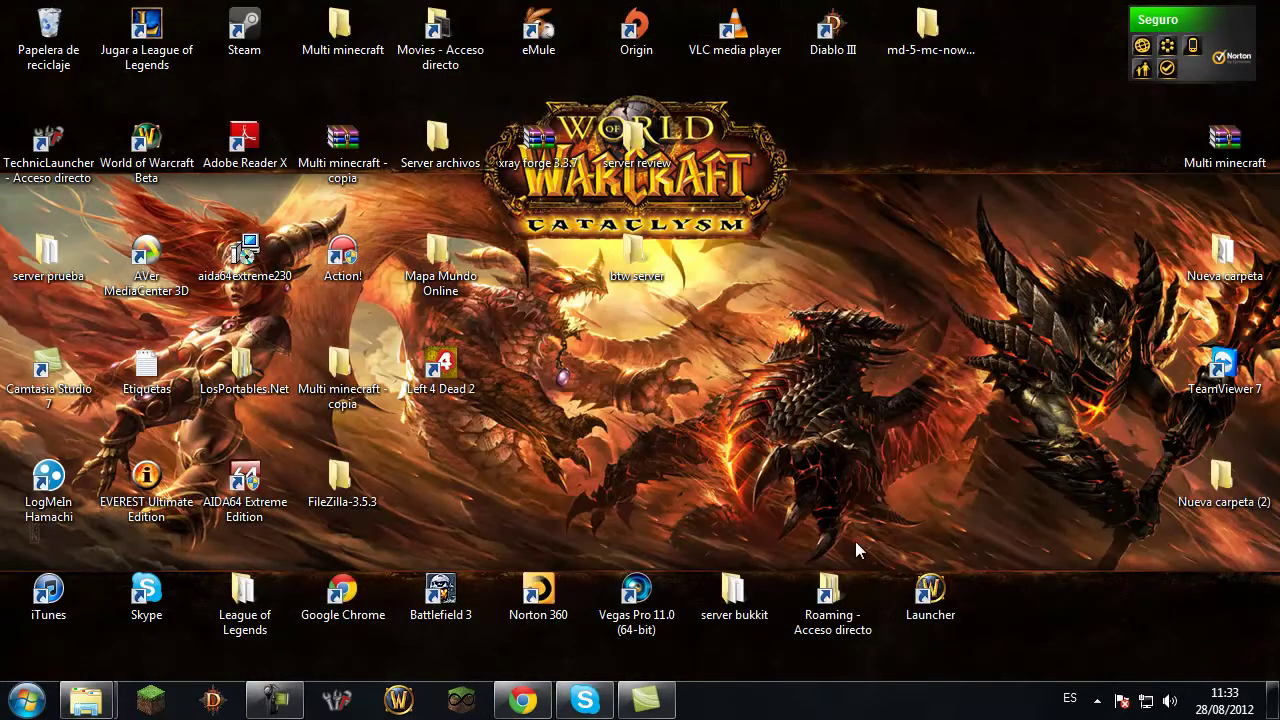
View the .minecraft folder's location in the Roaming folder from its desktop shortcut, and close the folder window.
double_click(829, 598)
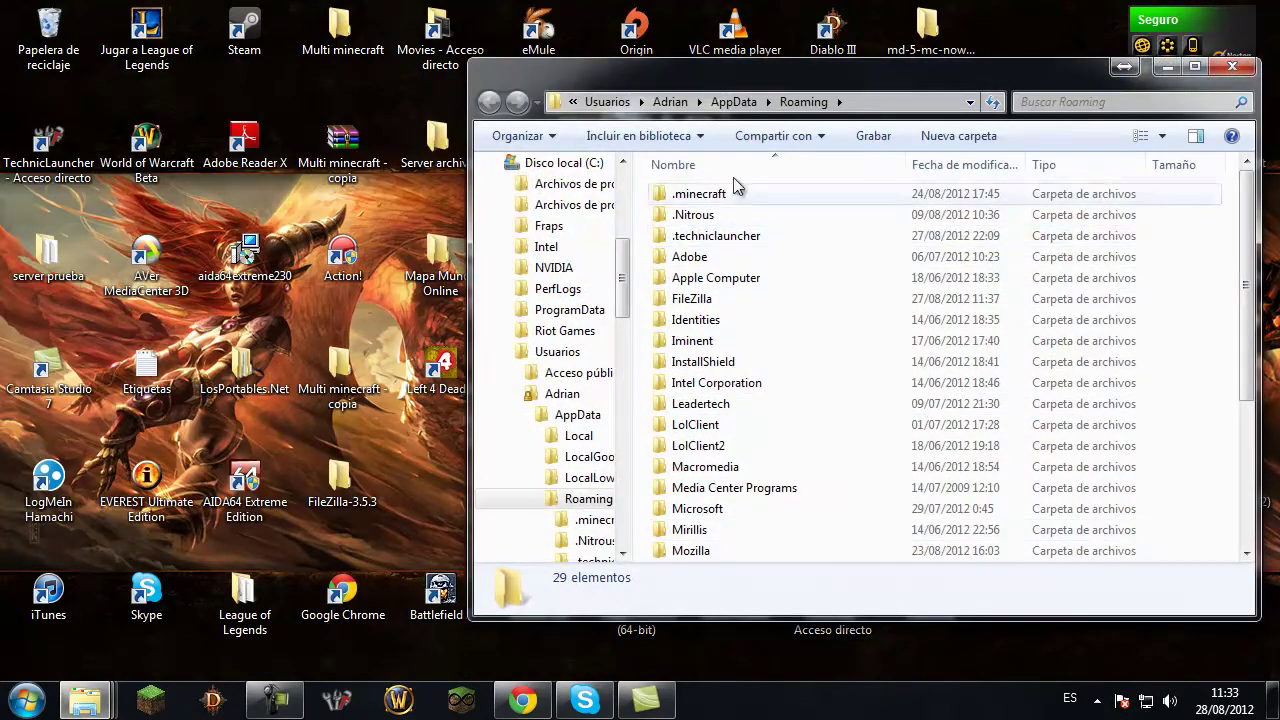
click(1231, 68)
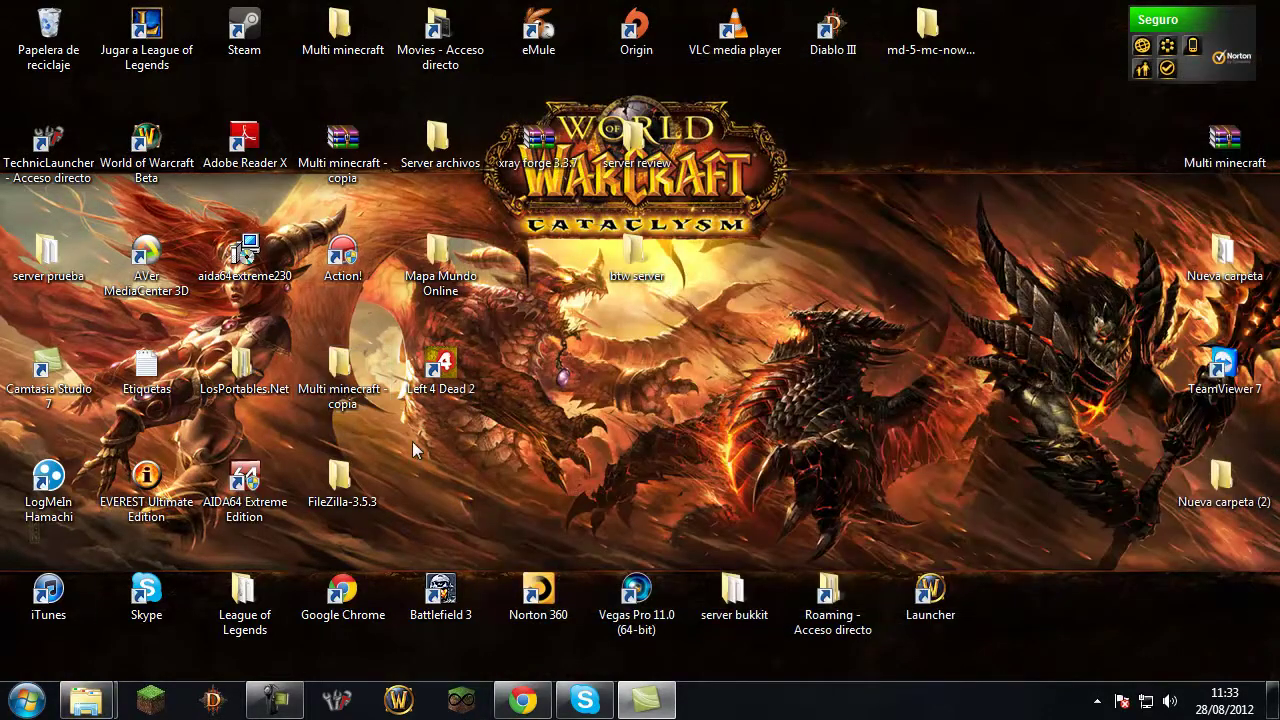
mouse_move(86, 700)
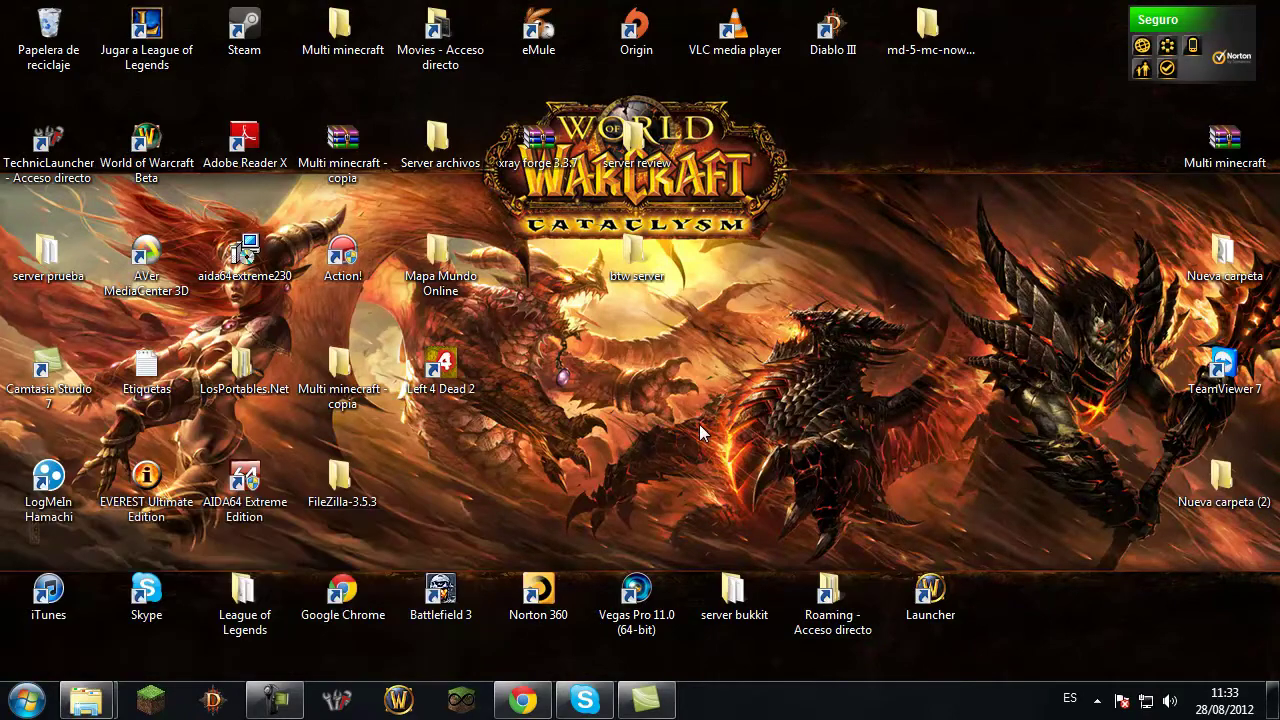
mouse_move(522, 700)
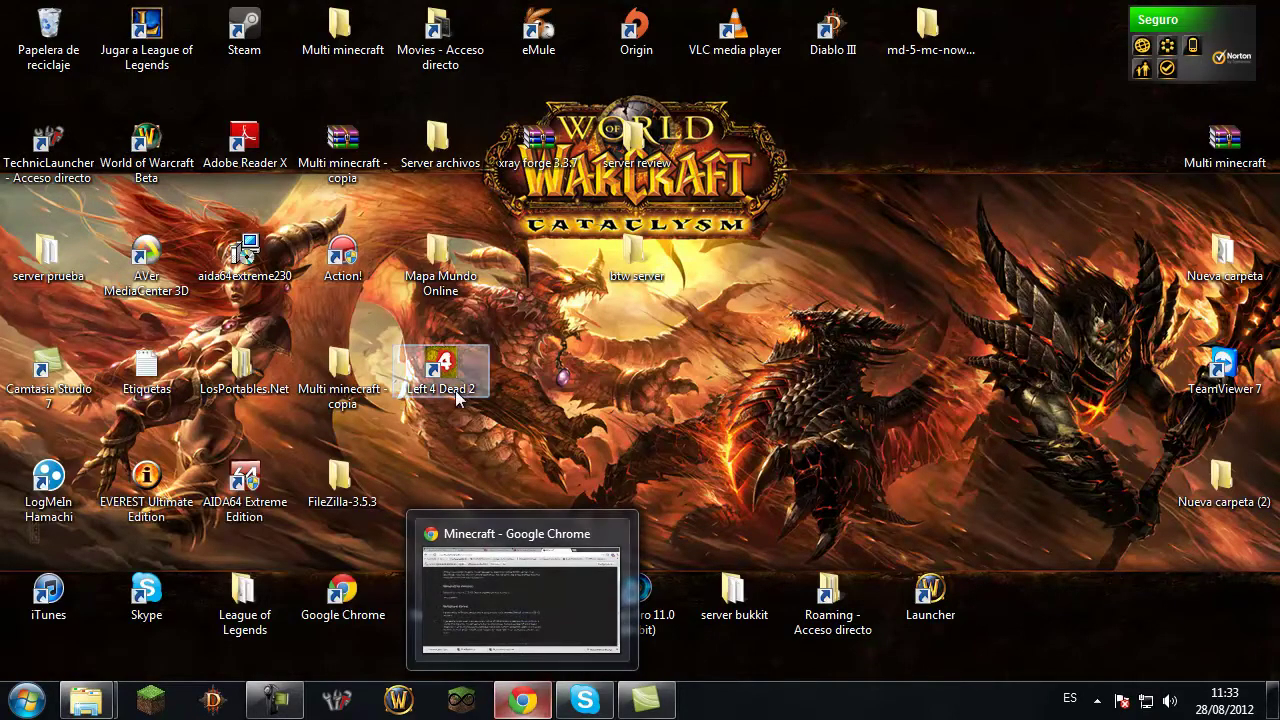
Reopen BTWMod4-00.zip from the browser's downloads, open its MINECRAFT-JAR folder and minimize the browser.
click(500, 590)
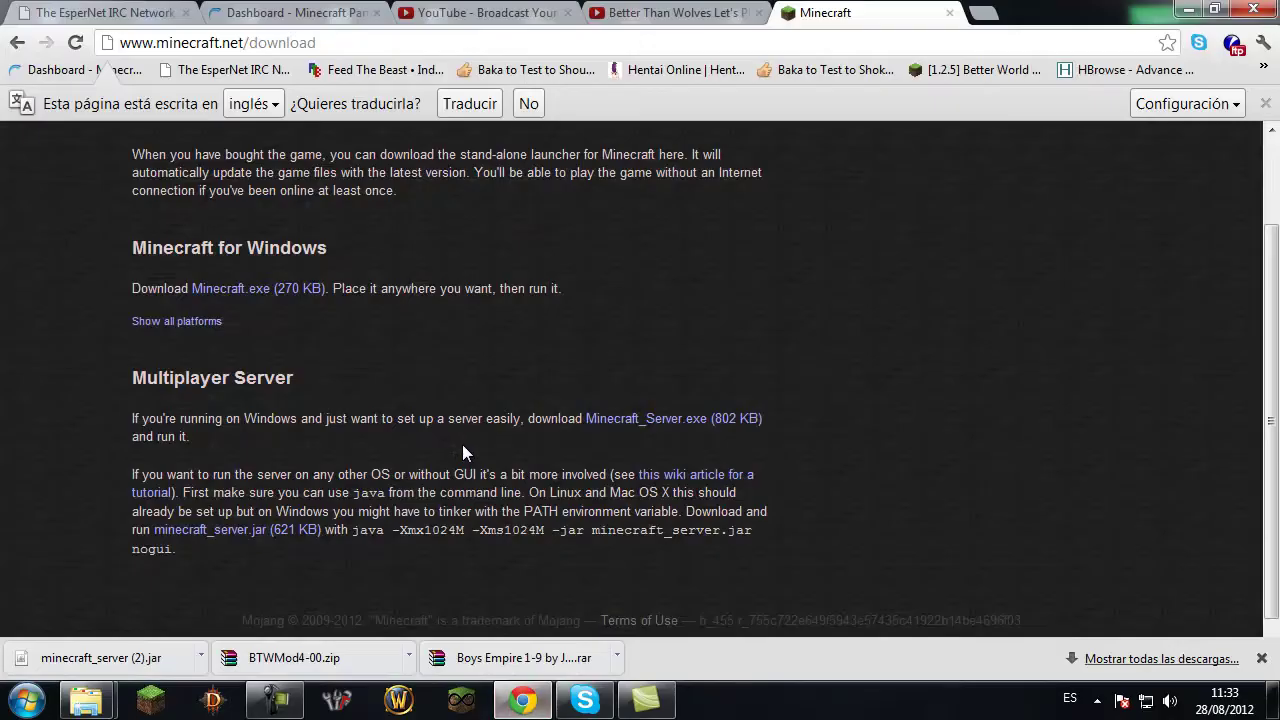
click(352, 660)
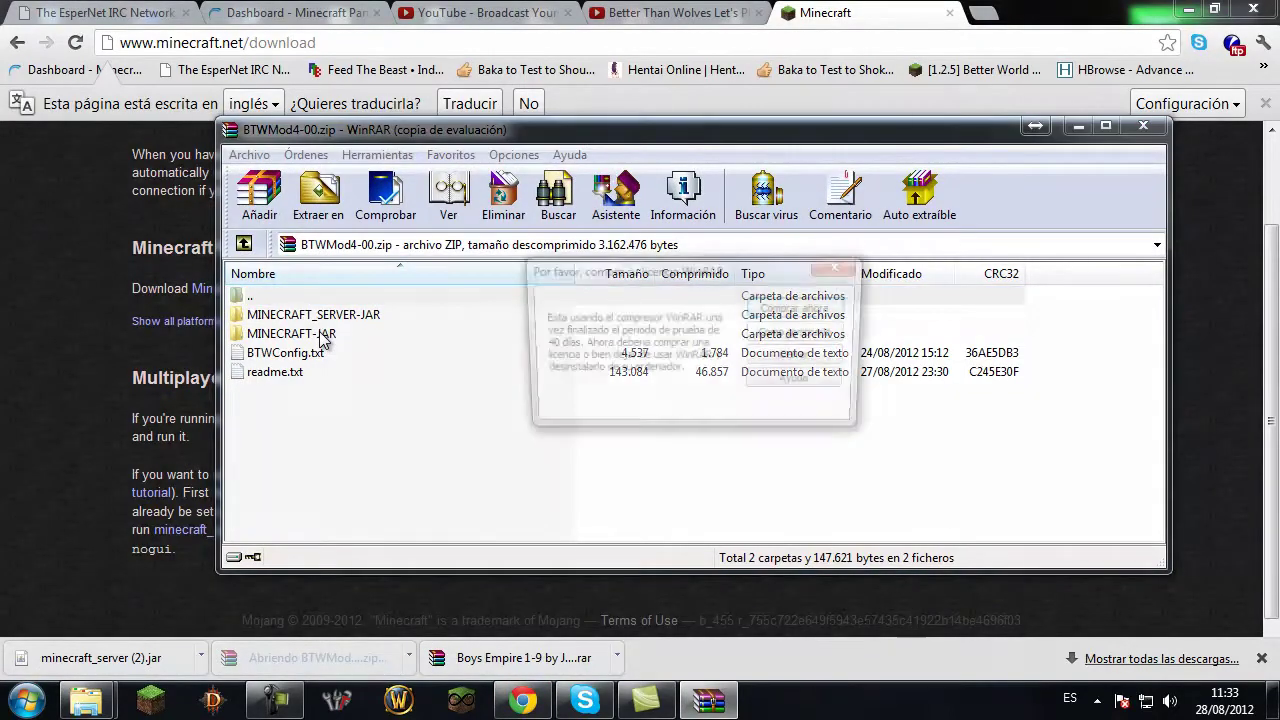
key(Escape)
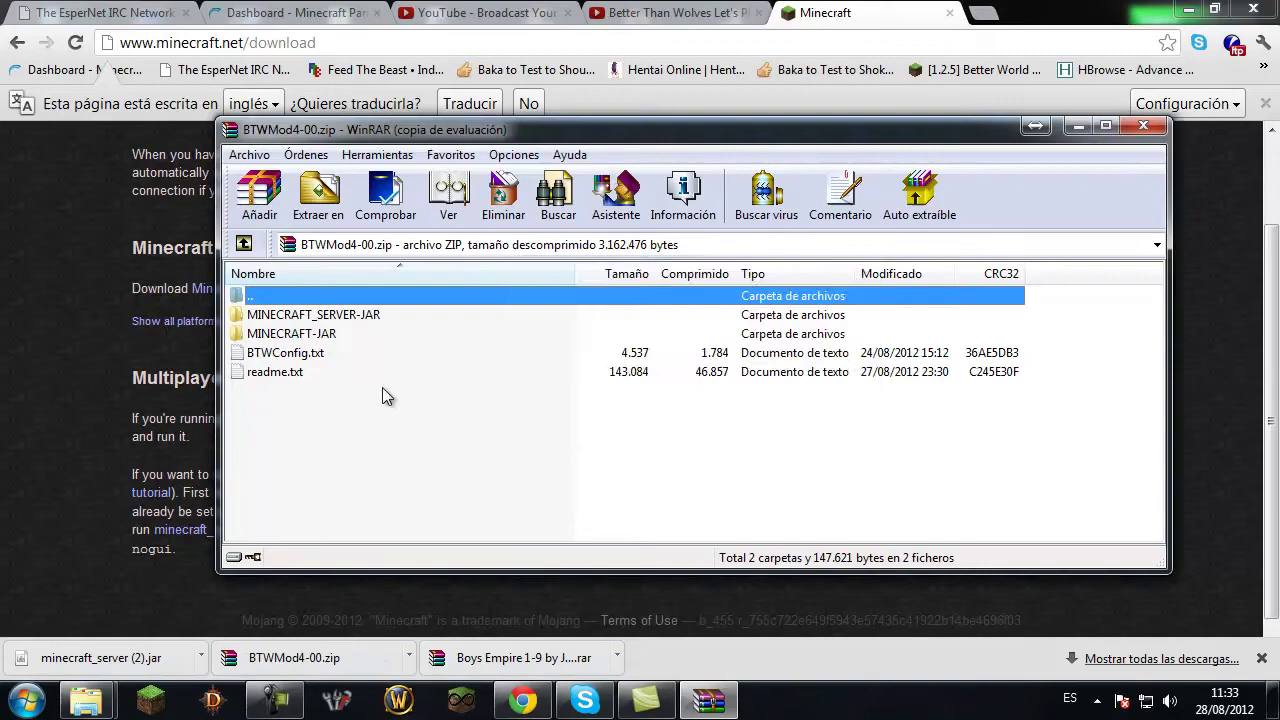
double_click(340, 339)
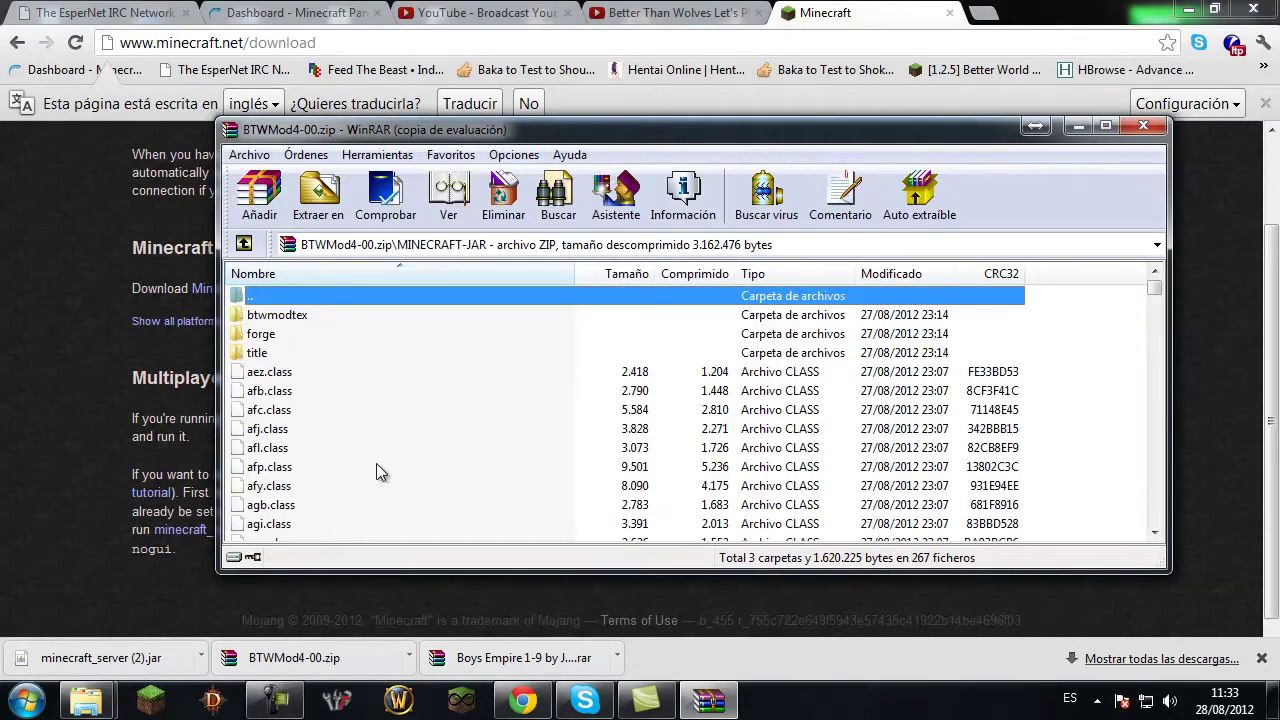
click(1188, 8)
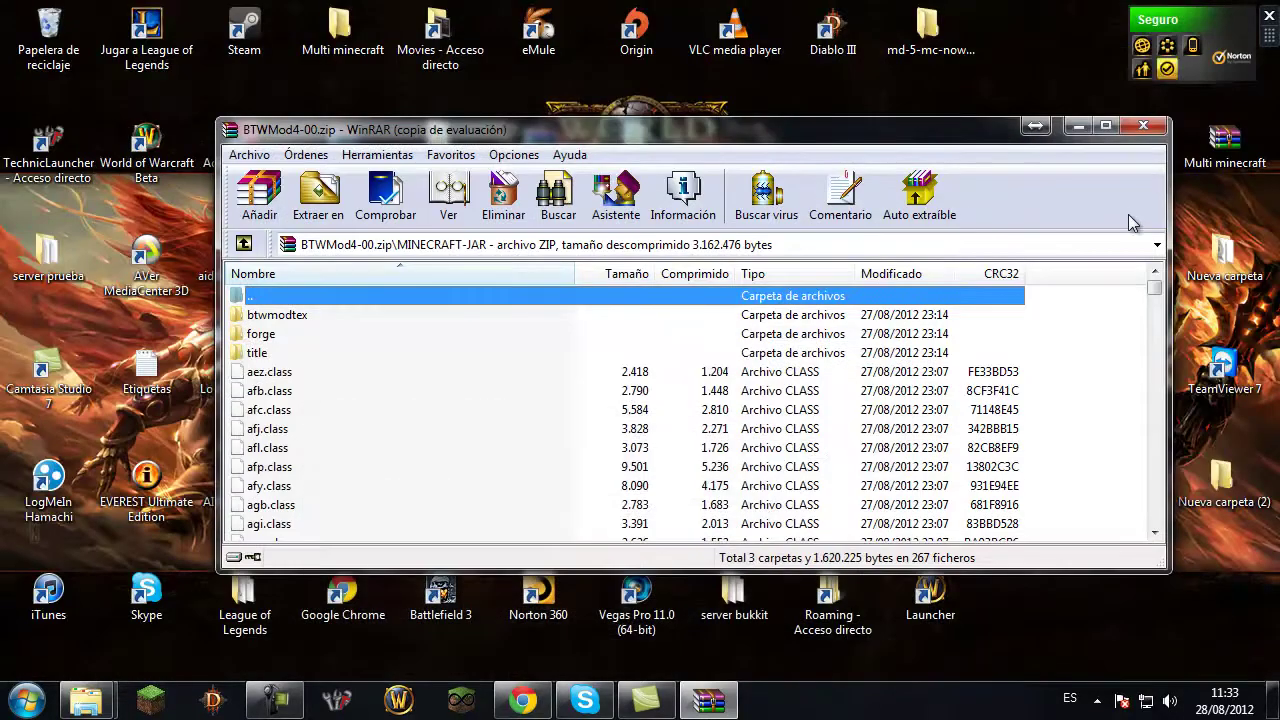
Open the .minecraft folder inside the Roaming folder, starting from the Roaming shortcut on the desktop.
double_click(833, 600)
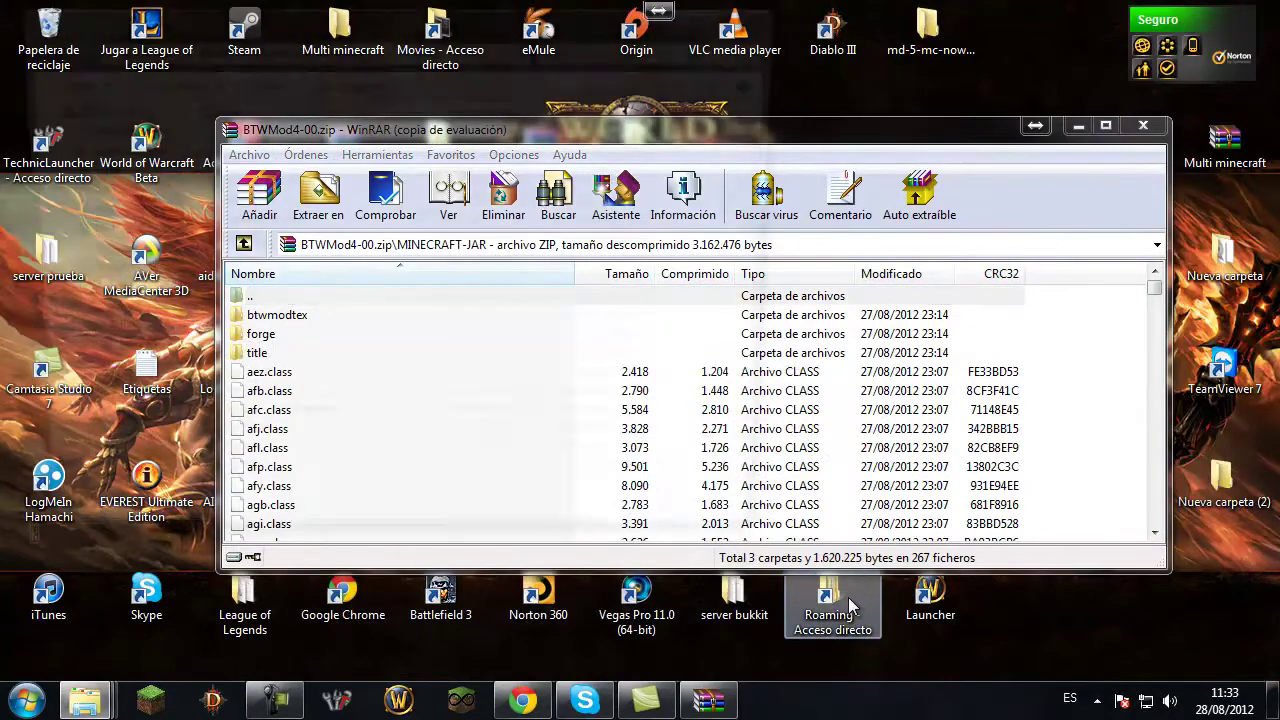
click(253, 147)
right_click(253, 147)
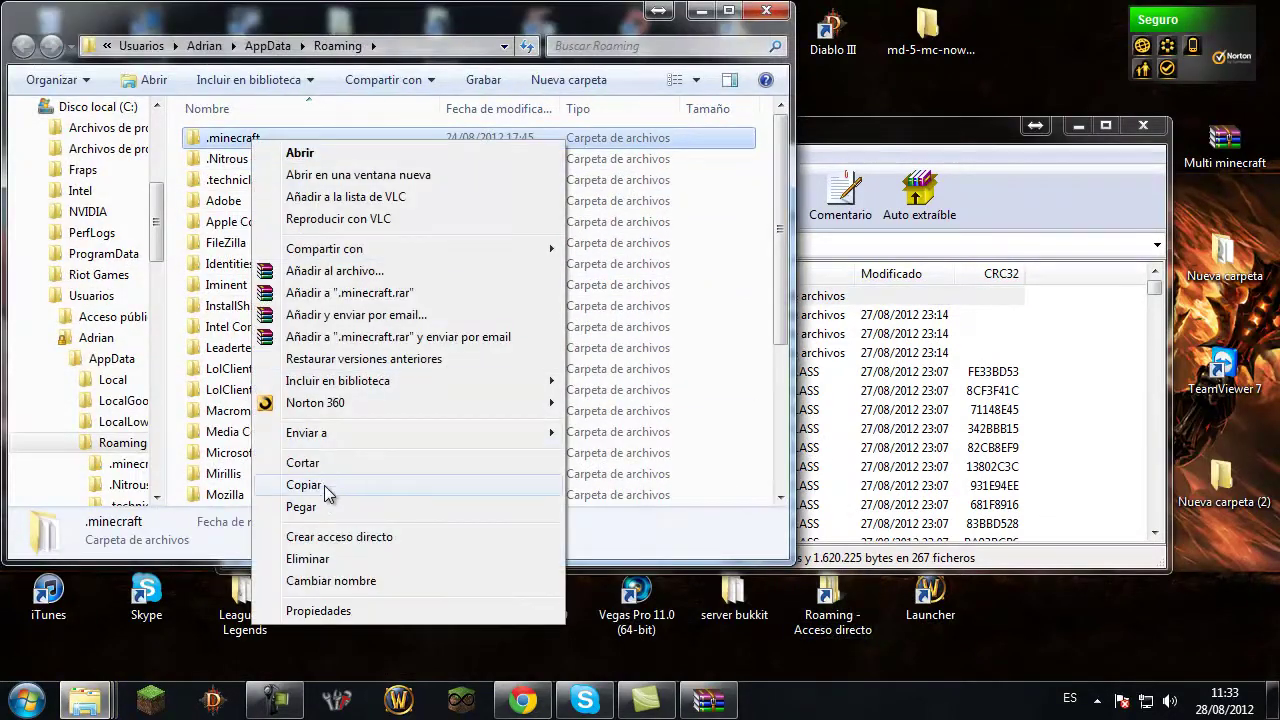
click(213, 132)
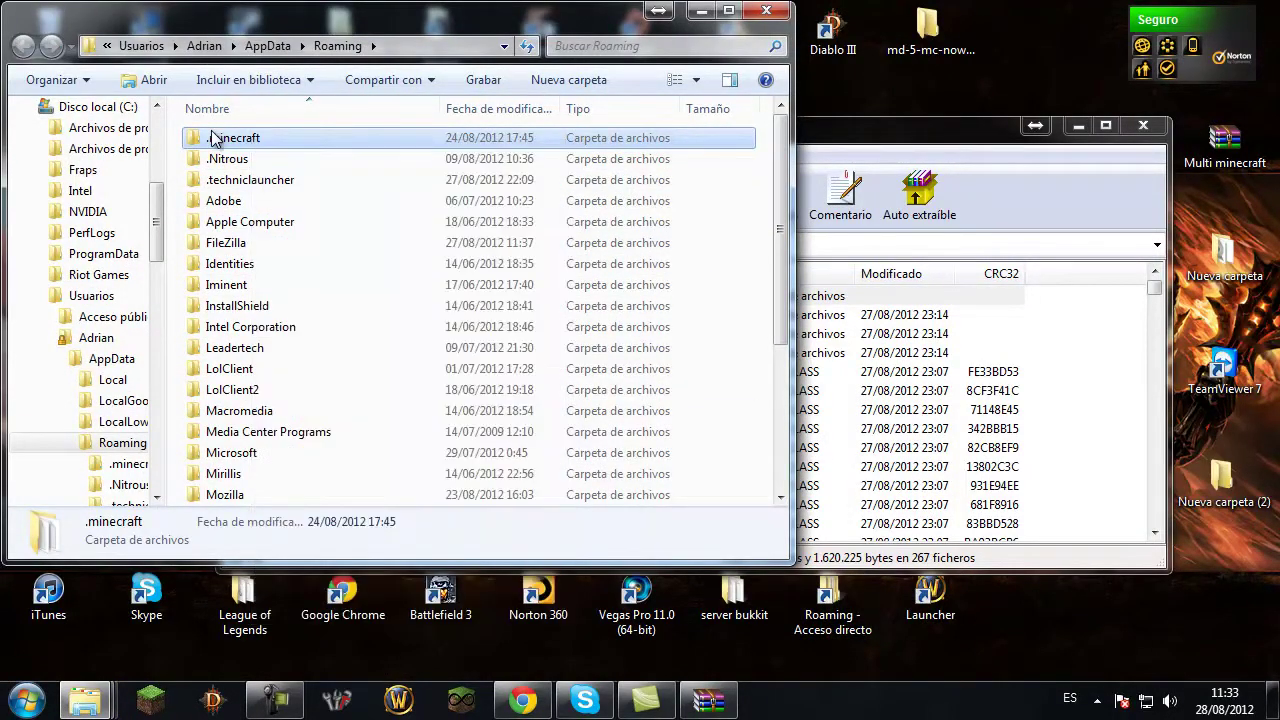
double_click(213, 135)
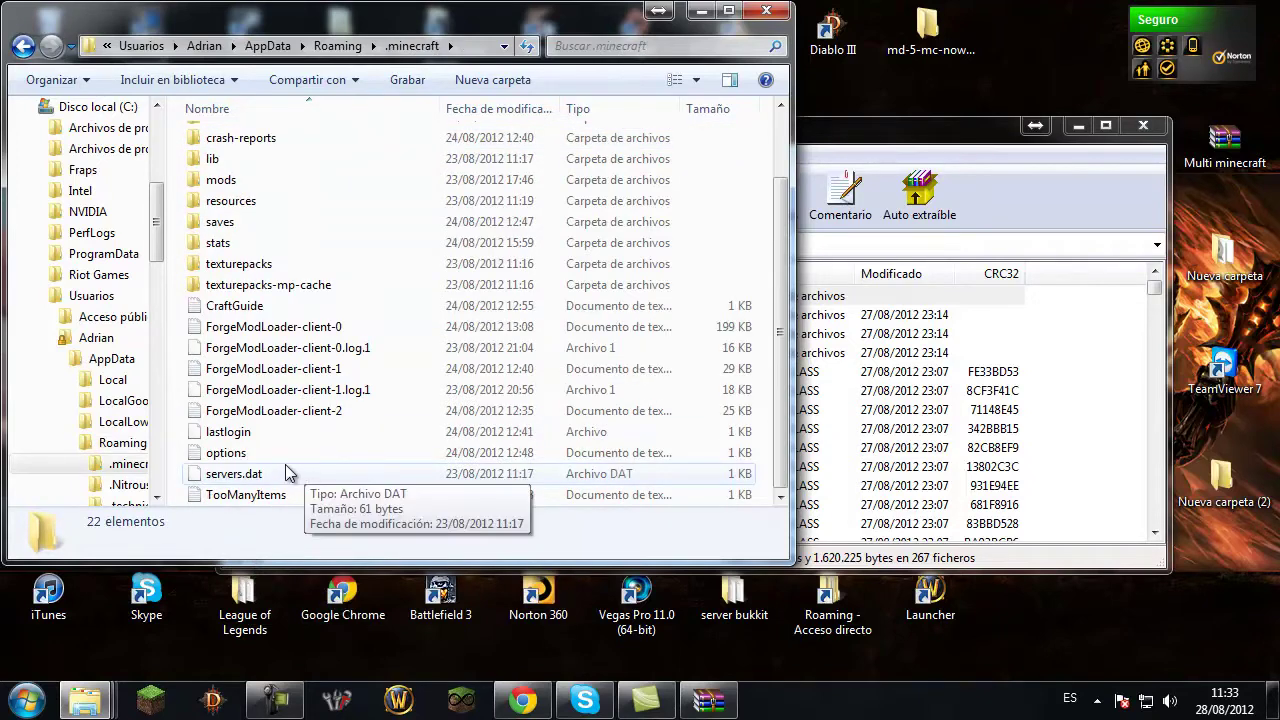
Delete all subfolders of .minecraft, from bin to texturepacks-mp-cache, together with the options and TooManyItems files.
click(252, 455)
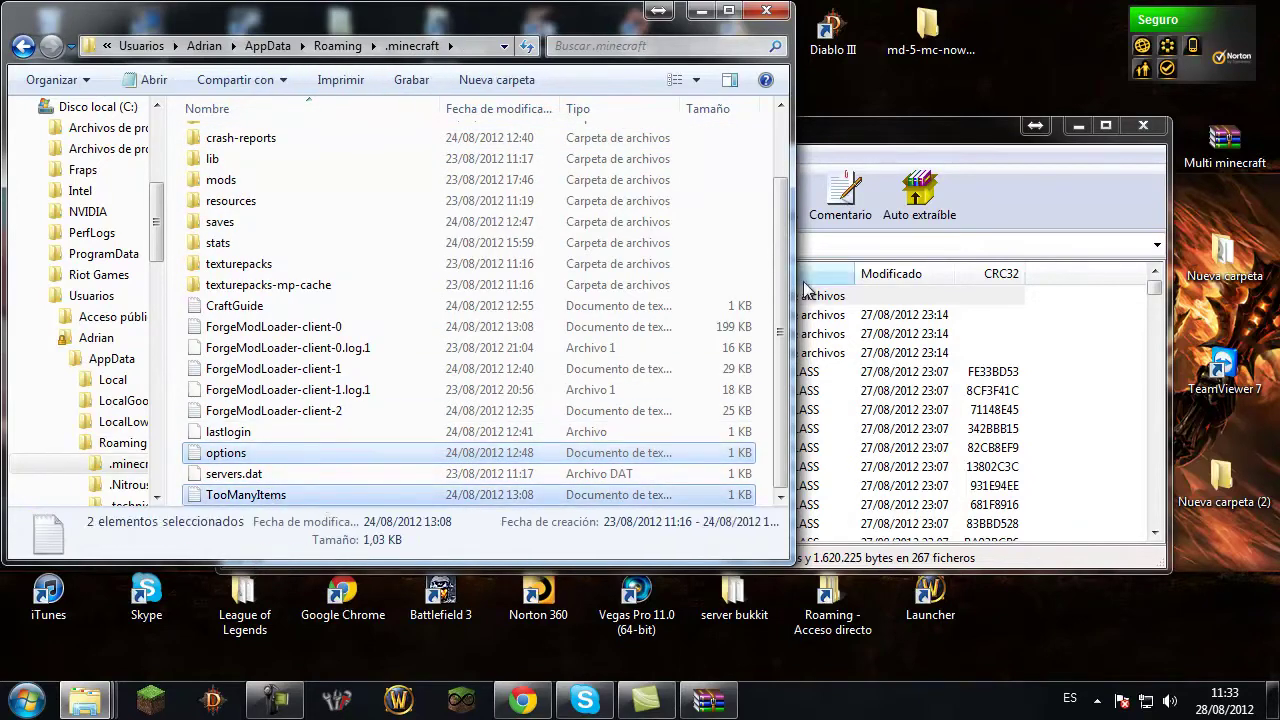
scroll(785, 271, up, 2)
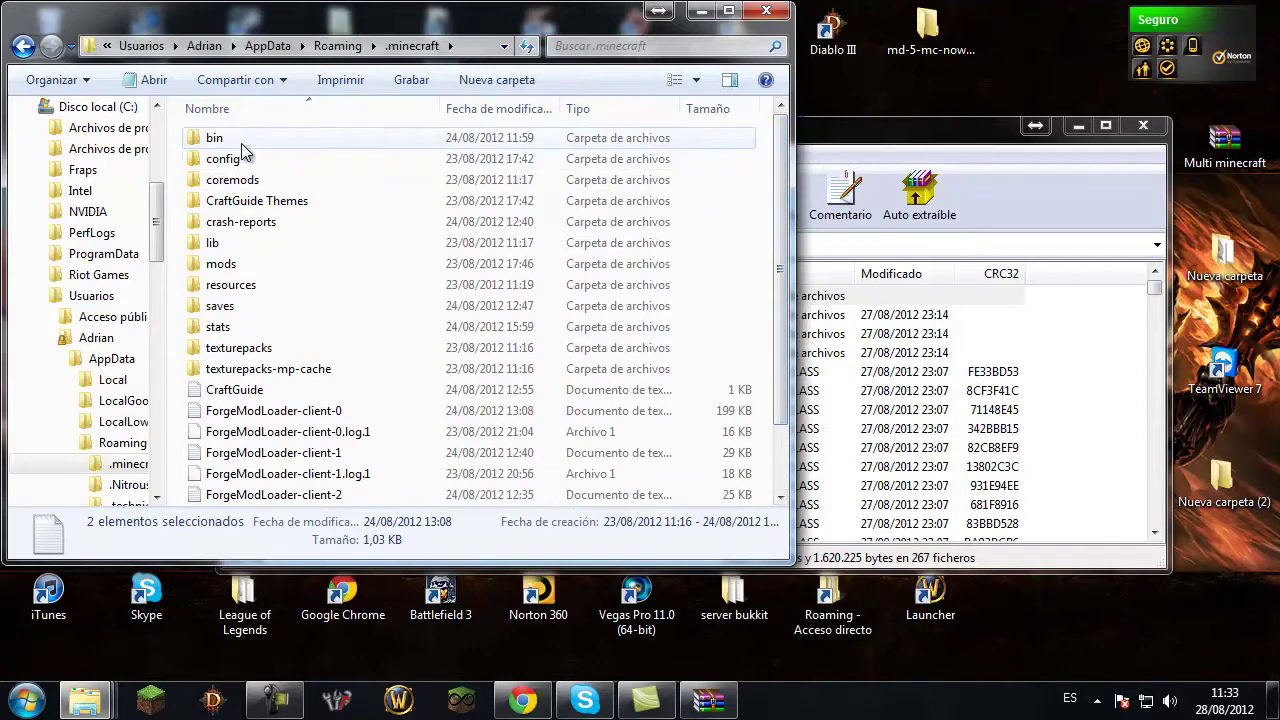
drag(244, 143, 254, 376)
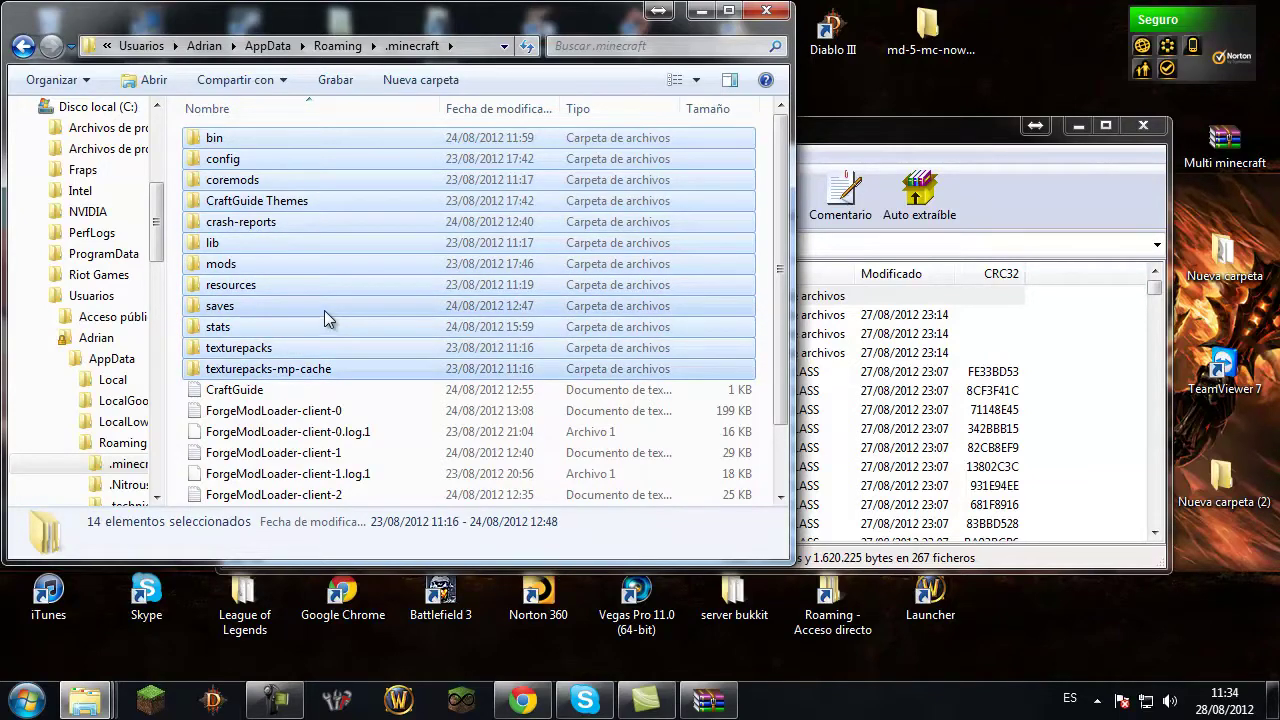
key(Delete)
key(Return)
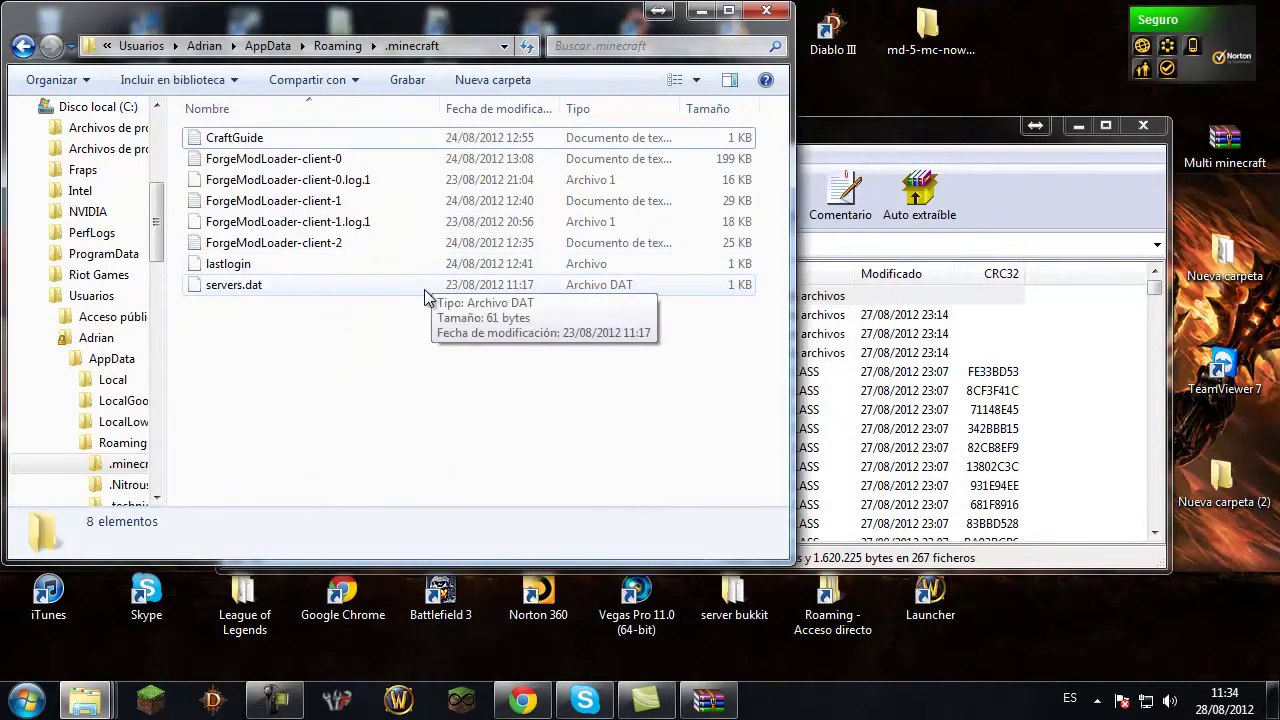
Return to the Roaming folder and log in through the Minecraft Launcher with the saved account to download fresh game files.
click(33, 46)
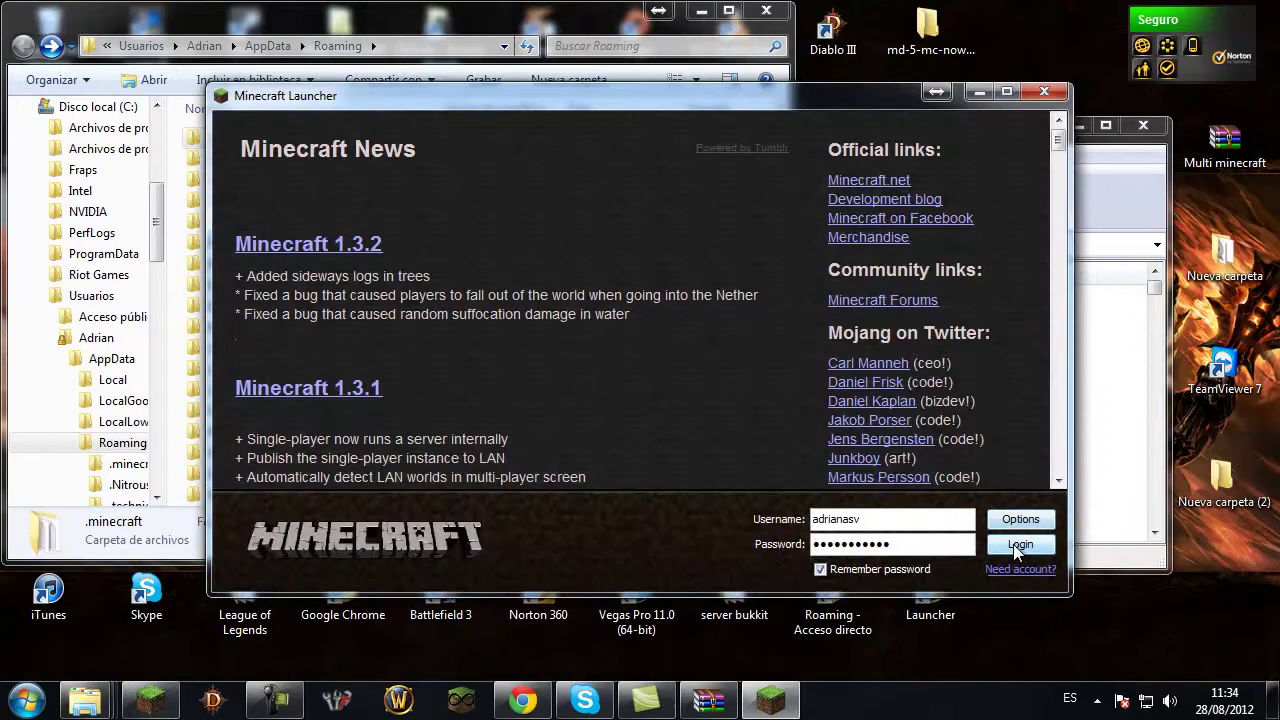
click(1018, 548)
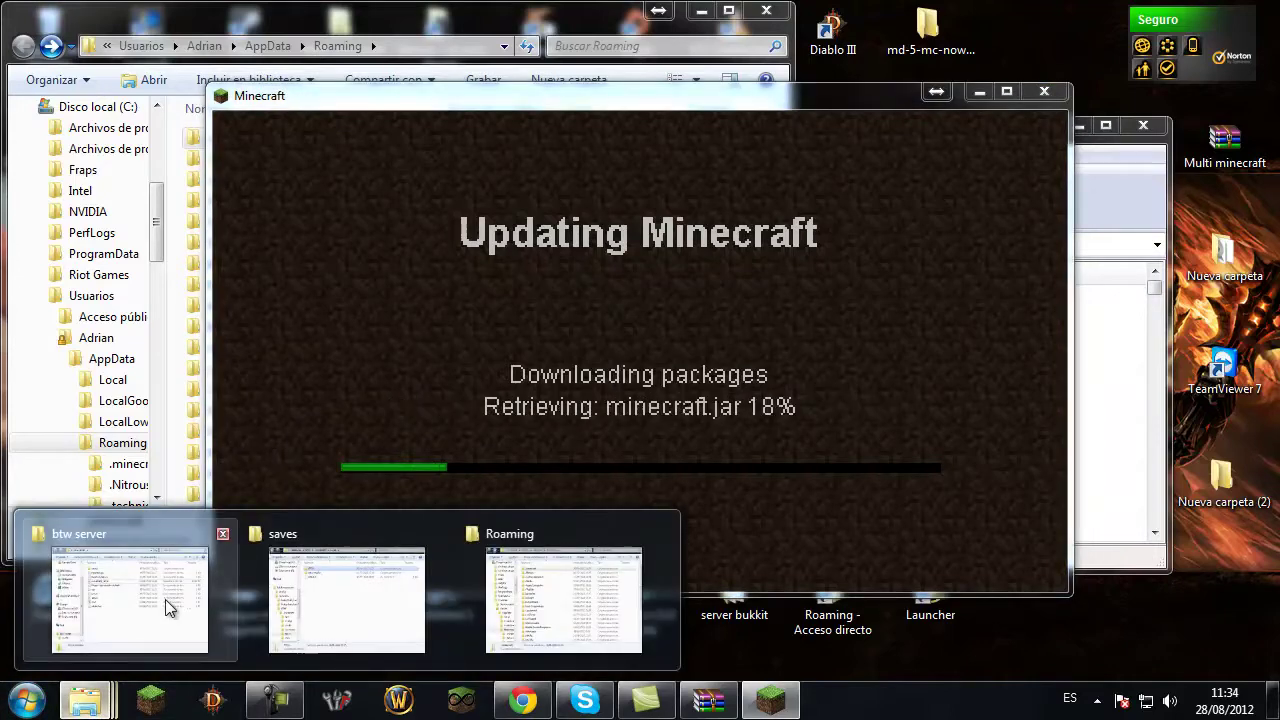
Open a new Explorer window on the Descargas folder and put the focus on its file list.
key(super)
click(318, 299)
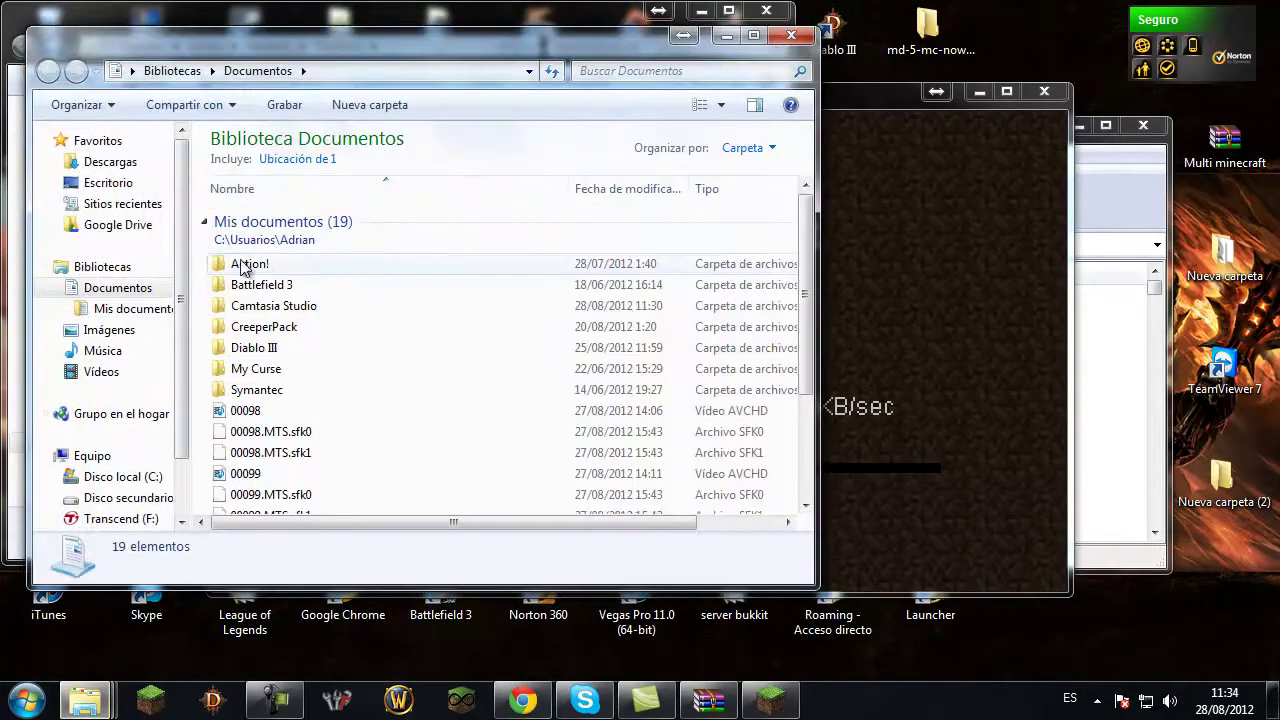
click(112, 164)
click(318, 310)
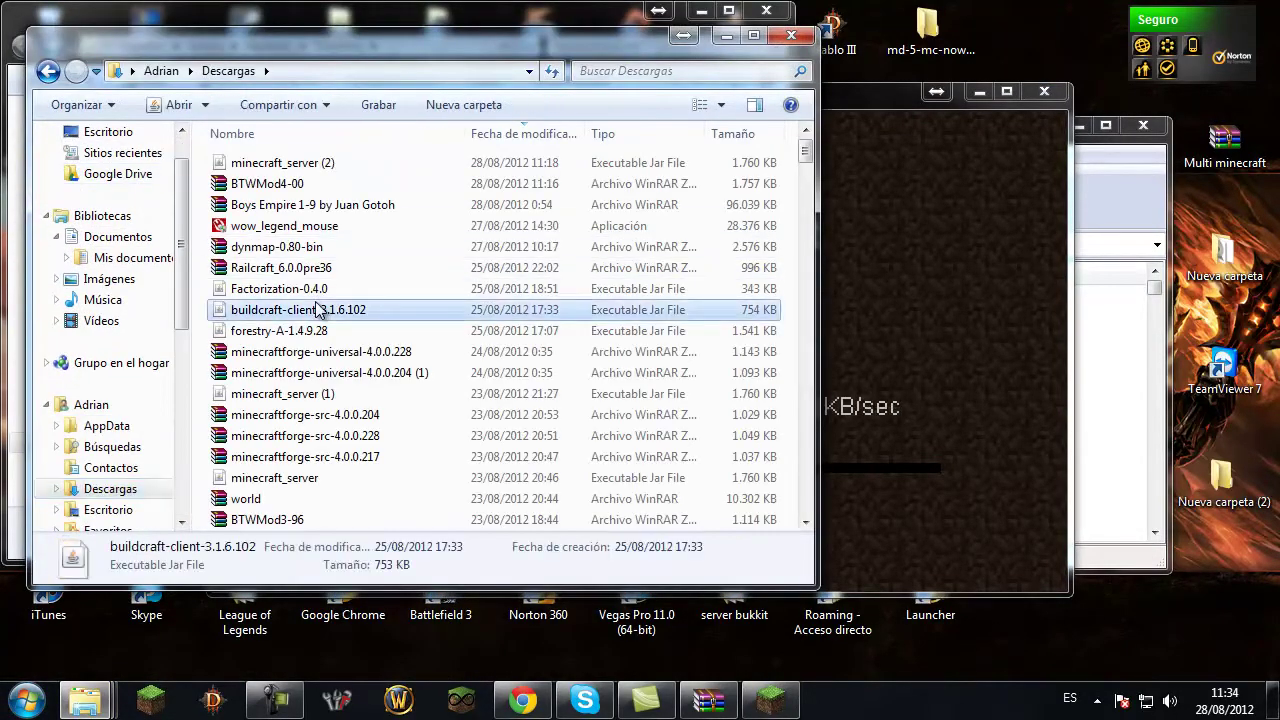
Look through the Descargas files whose names start with M for a ModLoader archive.
key(Down)
key(Down)
key(m)
key(m)
key(m)
key(m)
key(m)
key(m)
key(m)
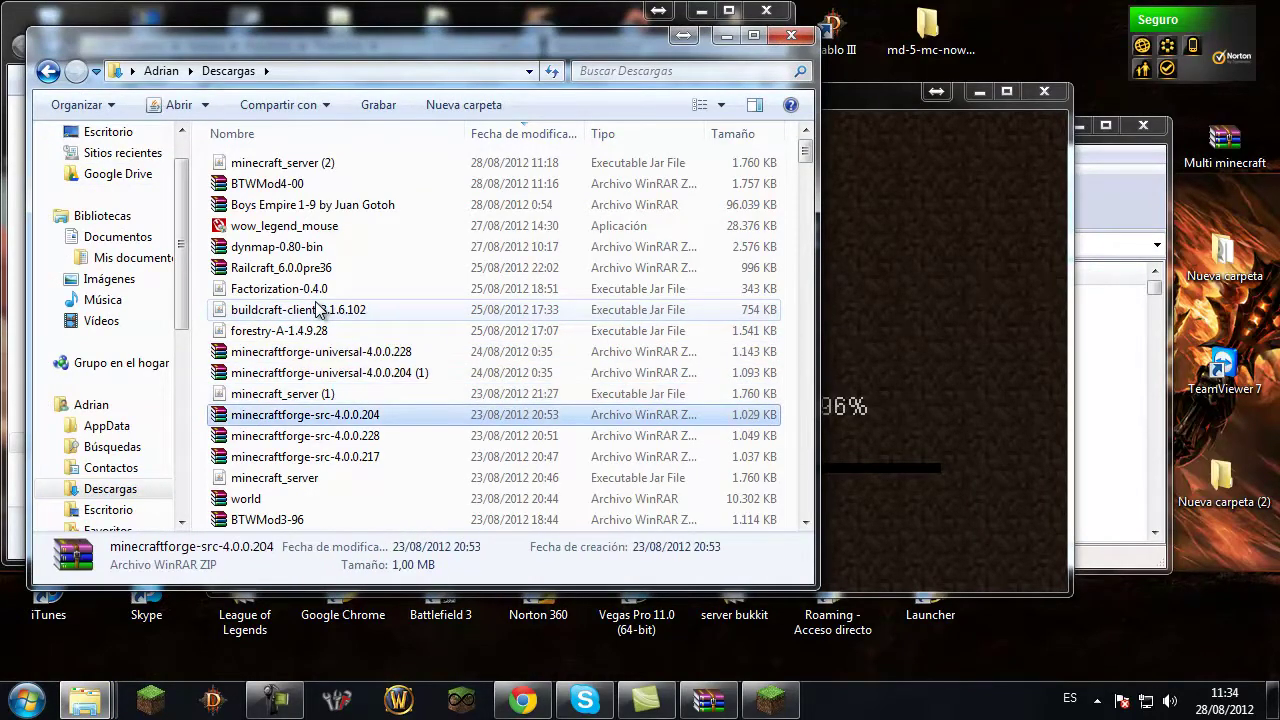
key(m)
key(m)
key(m)
key(m)
key(m)
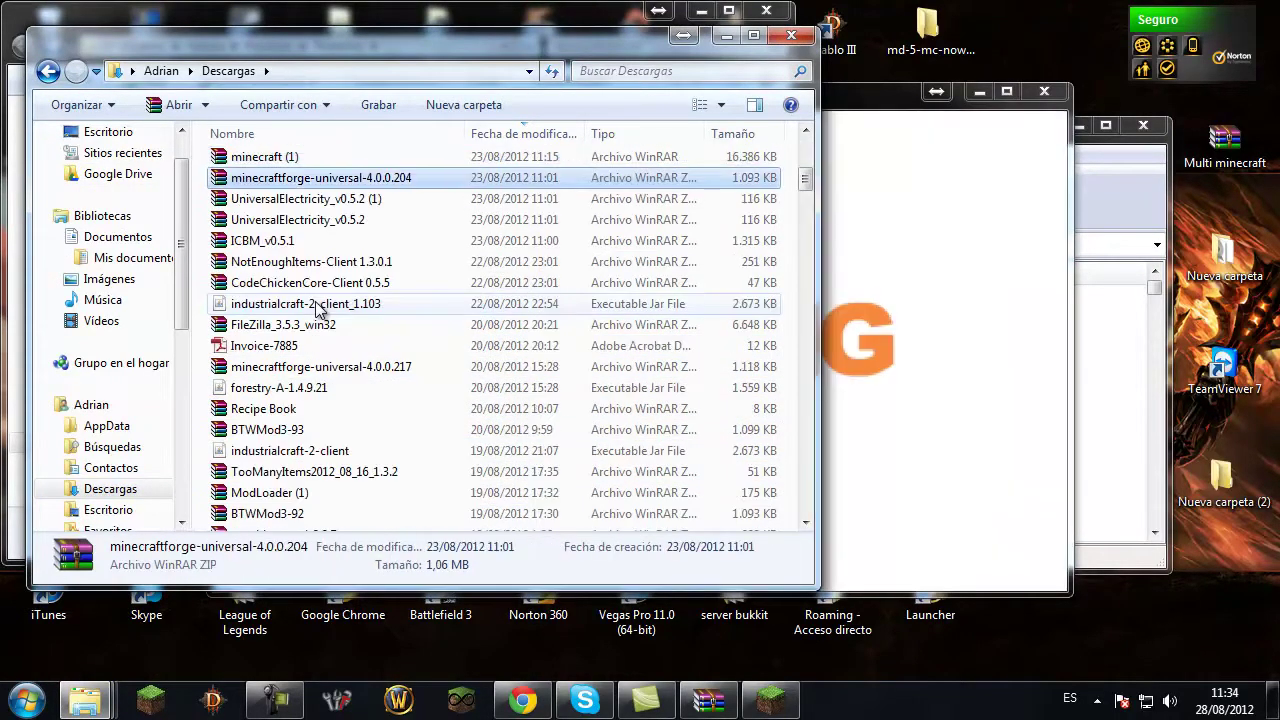
key(m)
key(m)
key(m)
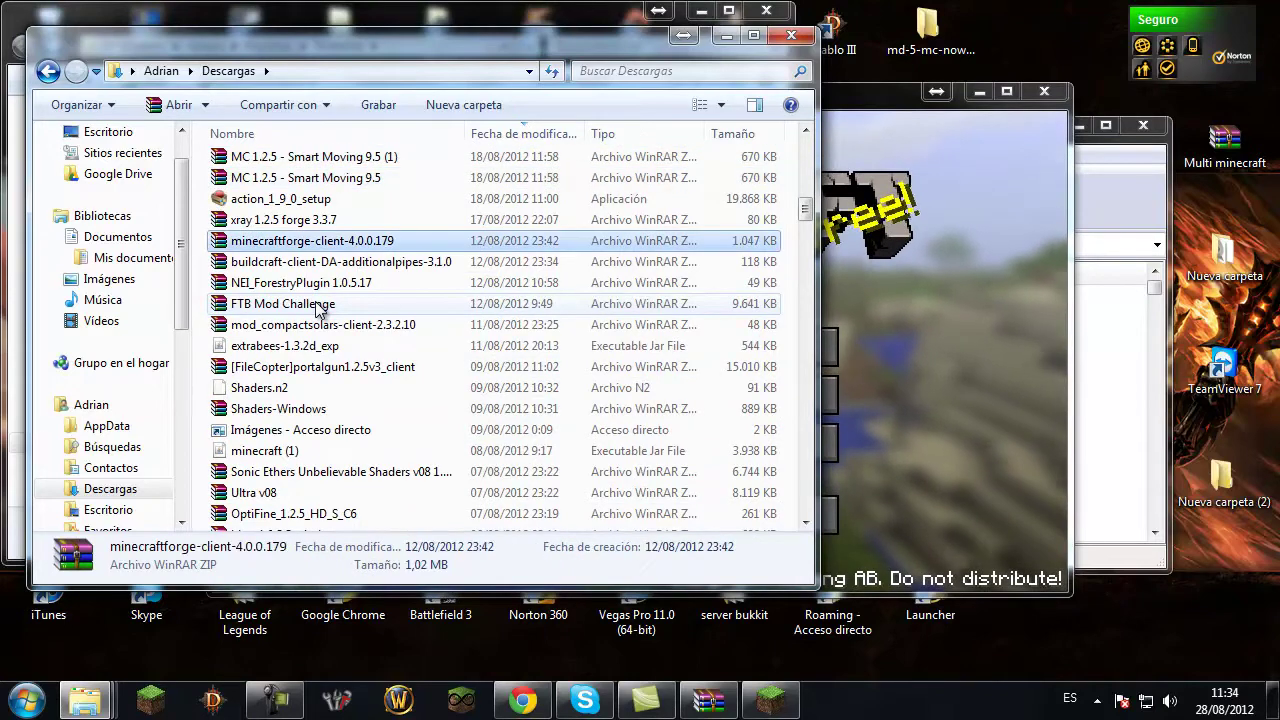
key(m)
key(m)
key(m)
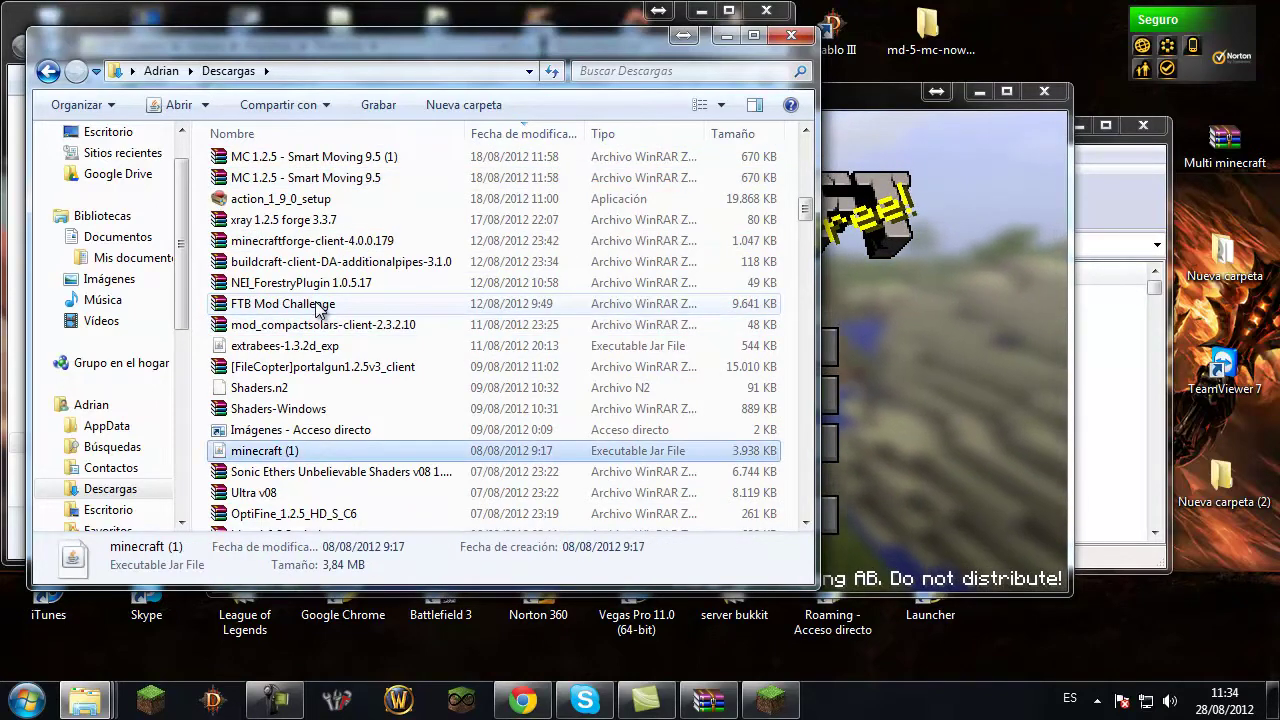
key(m)
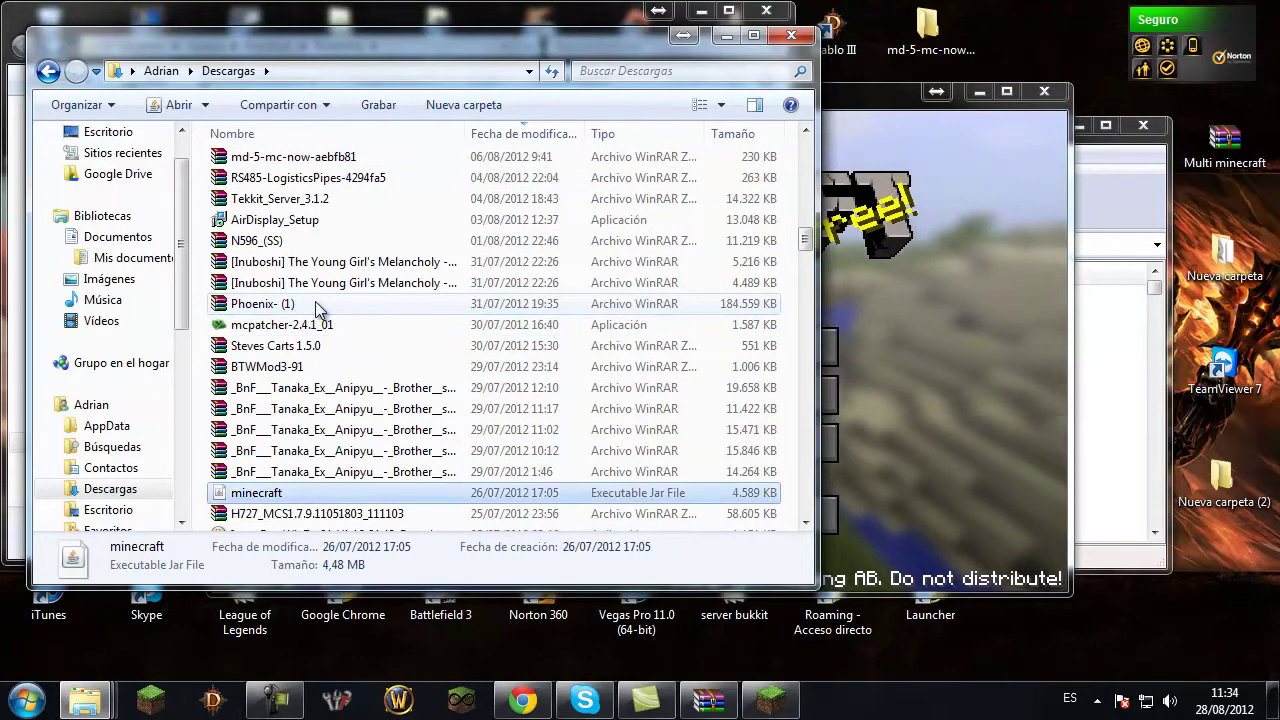
key(m)
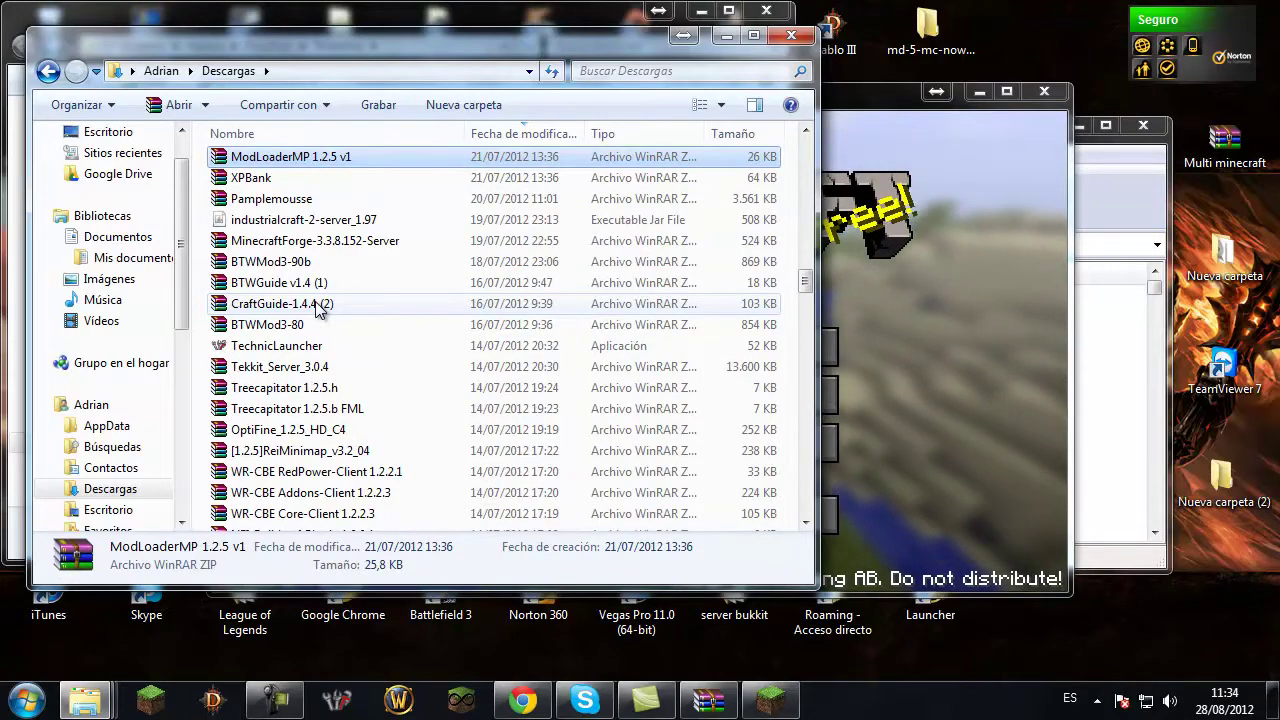
key(m)
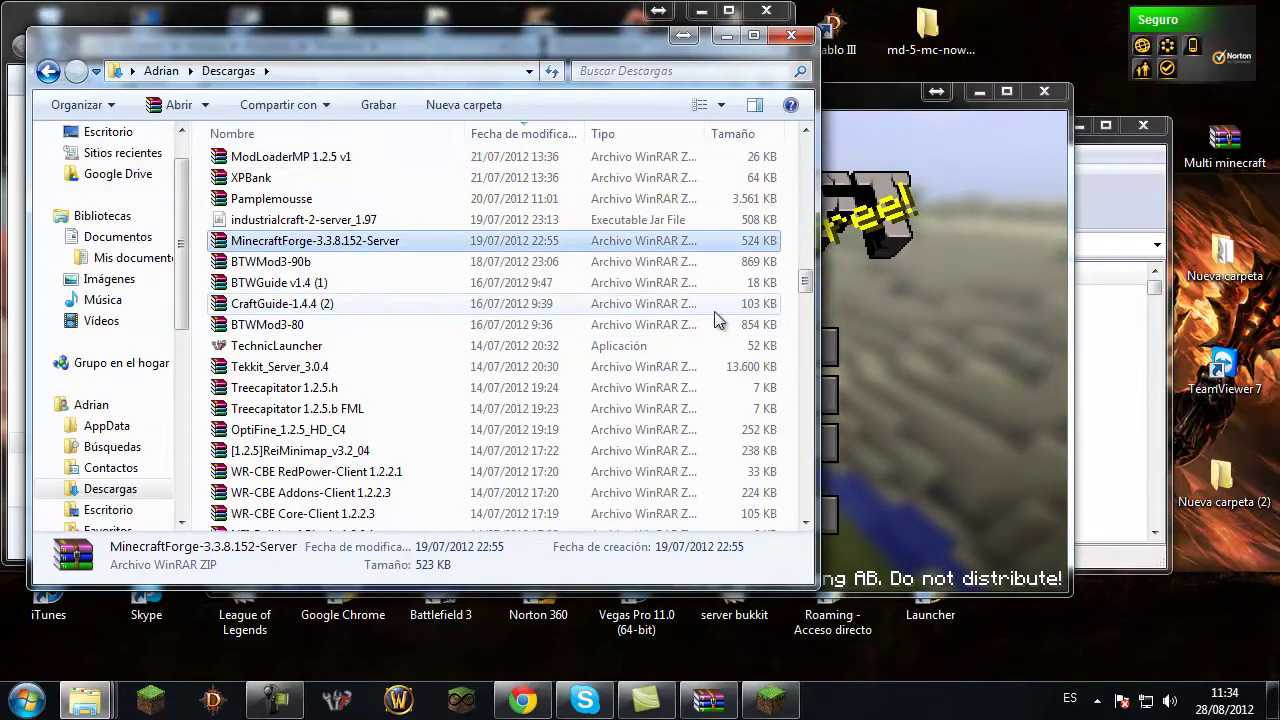
Return to the start of the Descargas list, put that window away and close the Minecraft game.
click(810, 266)
scroll(812, 266, up, 10)
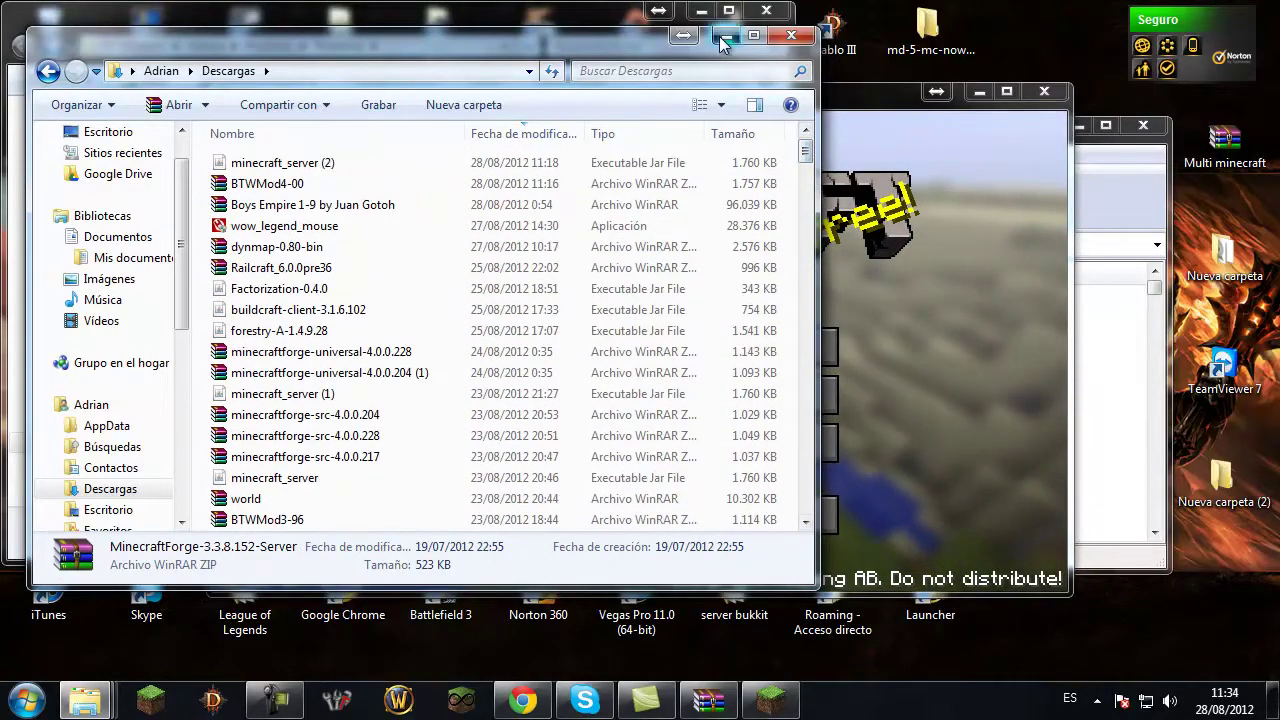
click(1057, 130)
click(1044, 92)
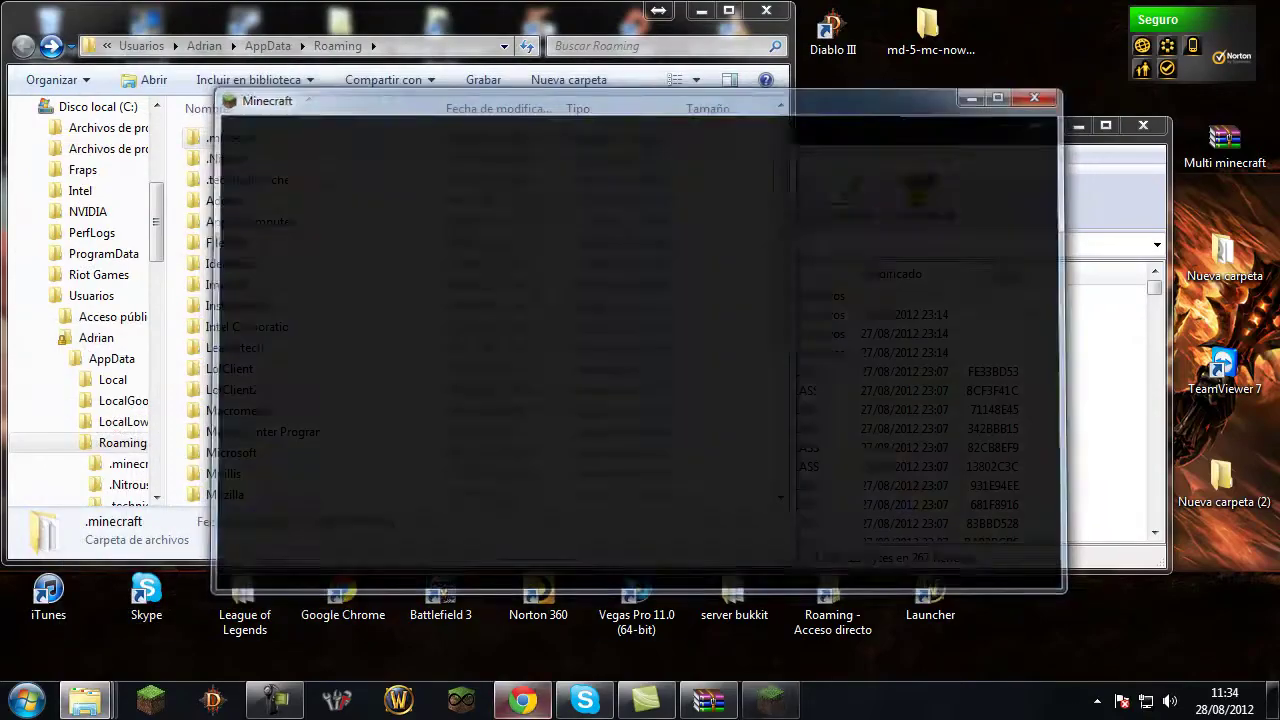
Search Google for "modloader 1.3.2" in a new Chrome tab and look through the results.
click(522, 700)
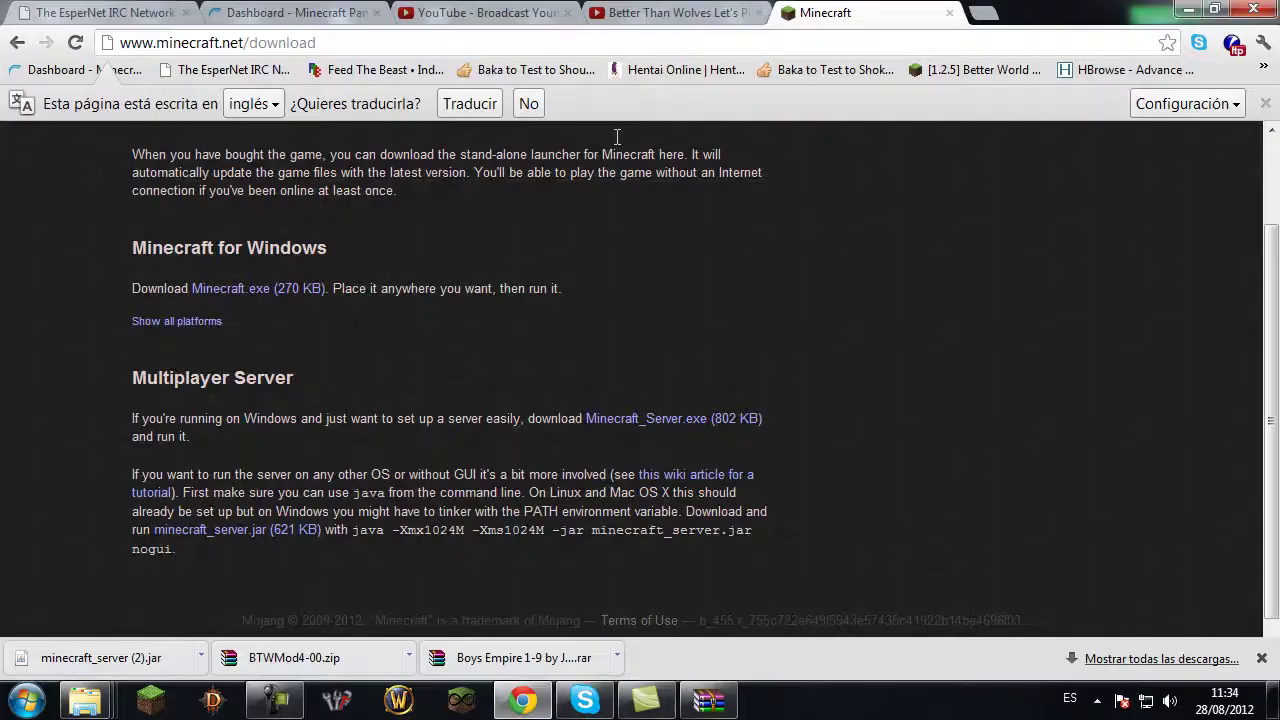
click(983, 14)
text(modoa)
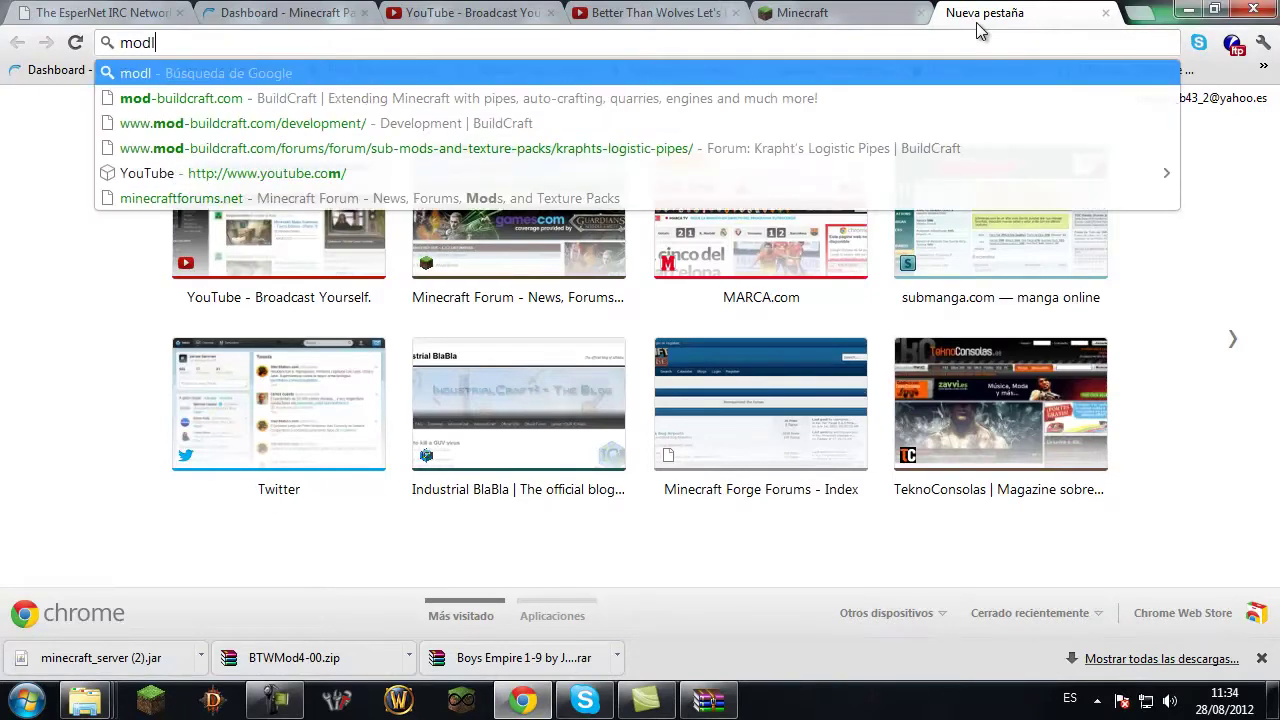
text(de)
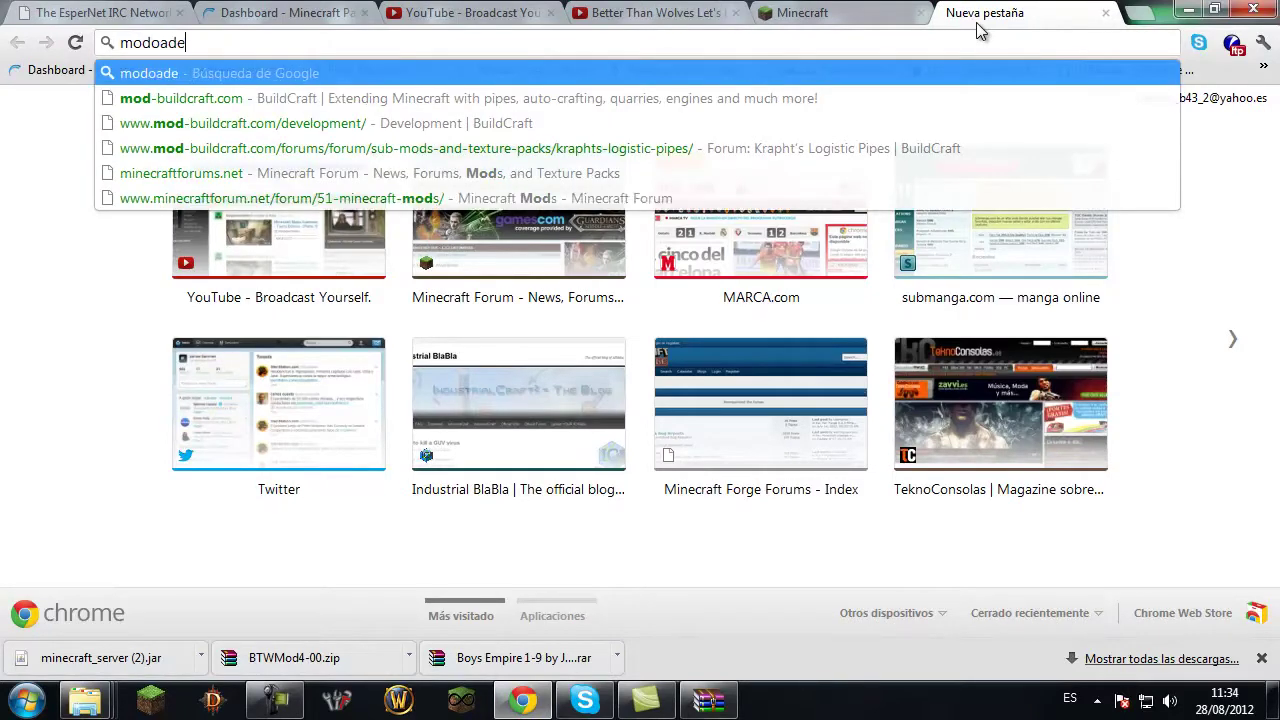
text(r)
key(Down)
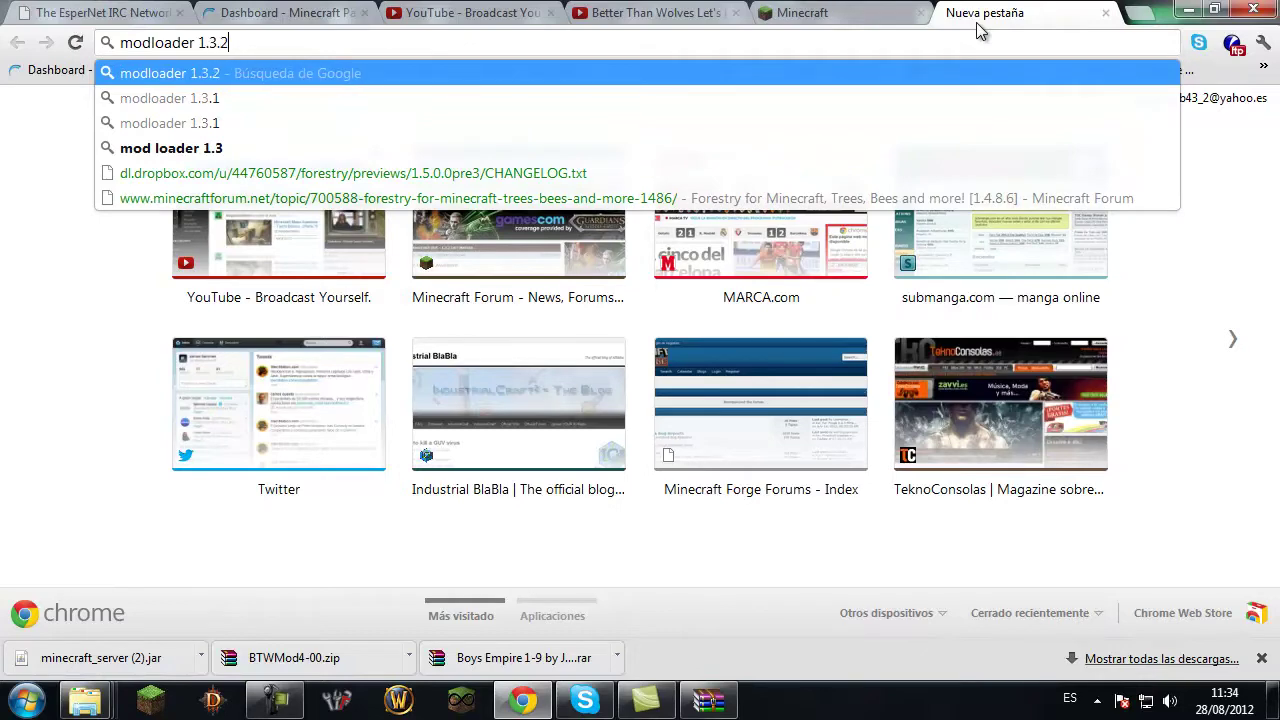
key(Return)
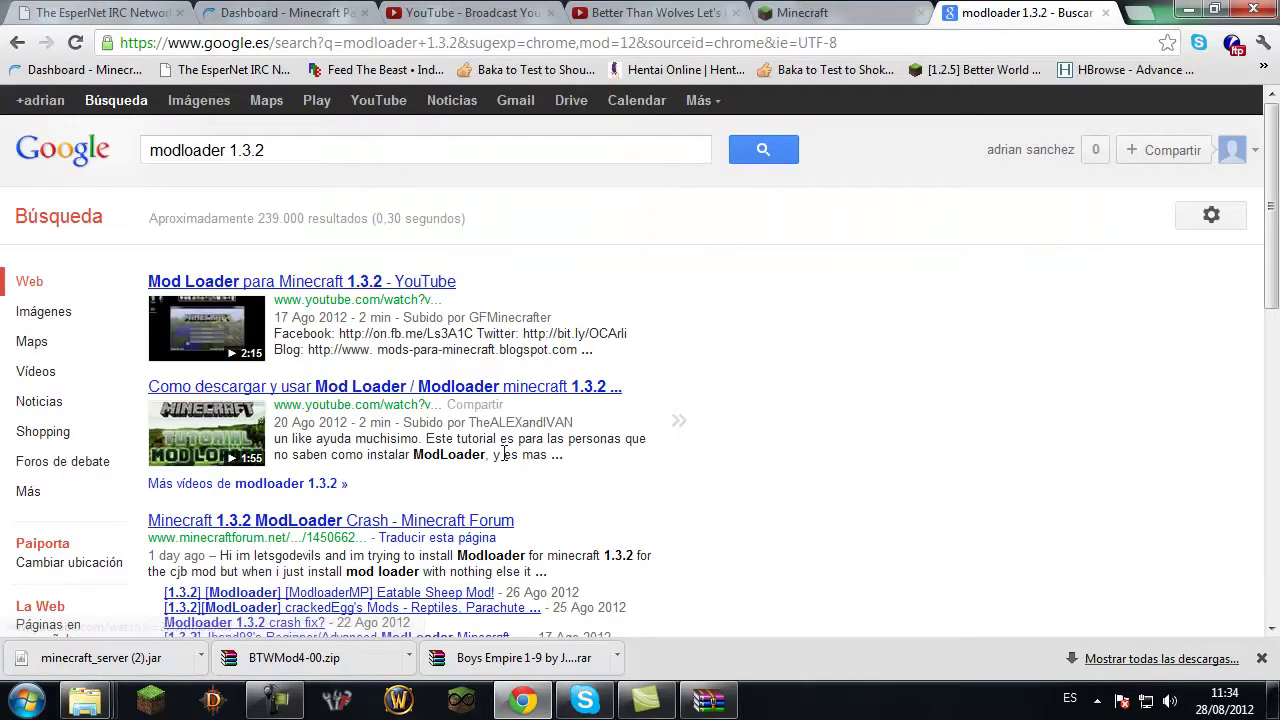
scroll(358, 532, down, 3)
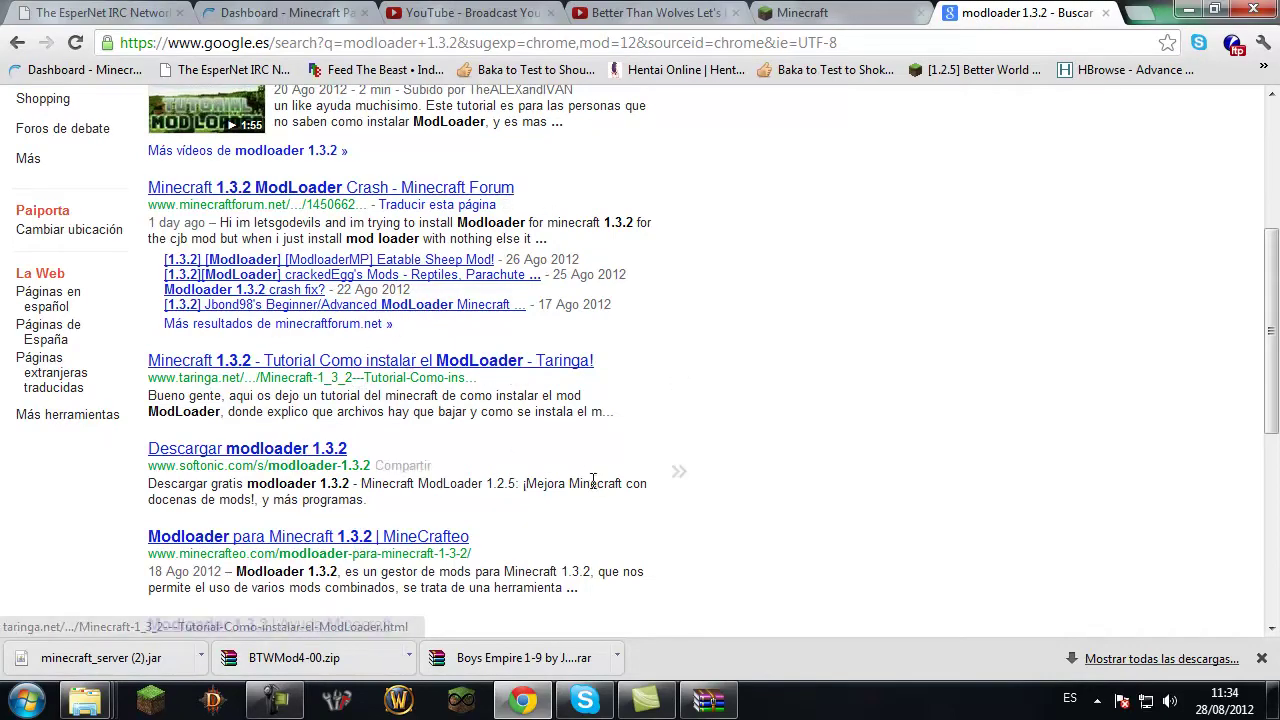
scroll(593, 483, down, 3)
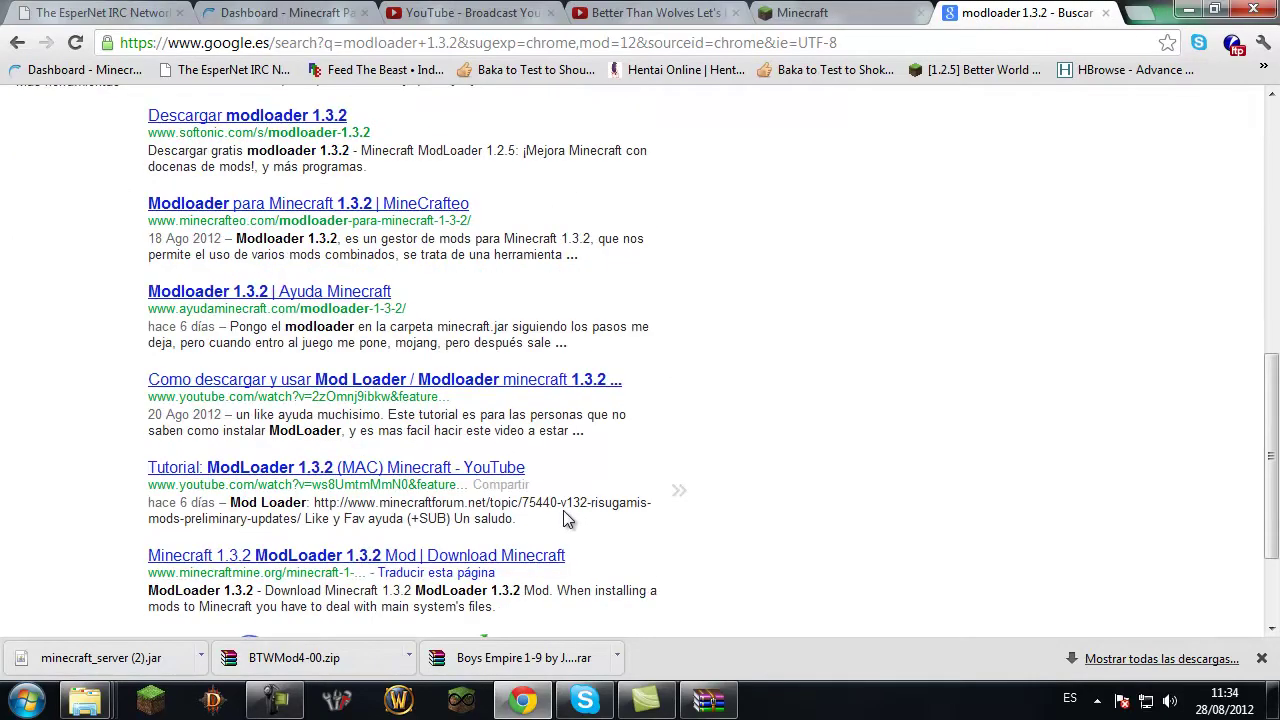
scroll(563, 515, up, 6)
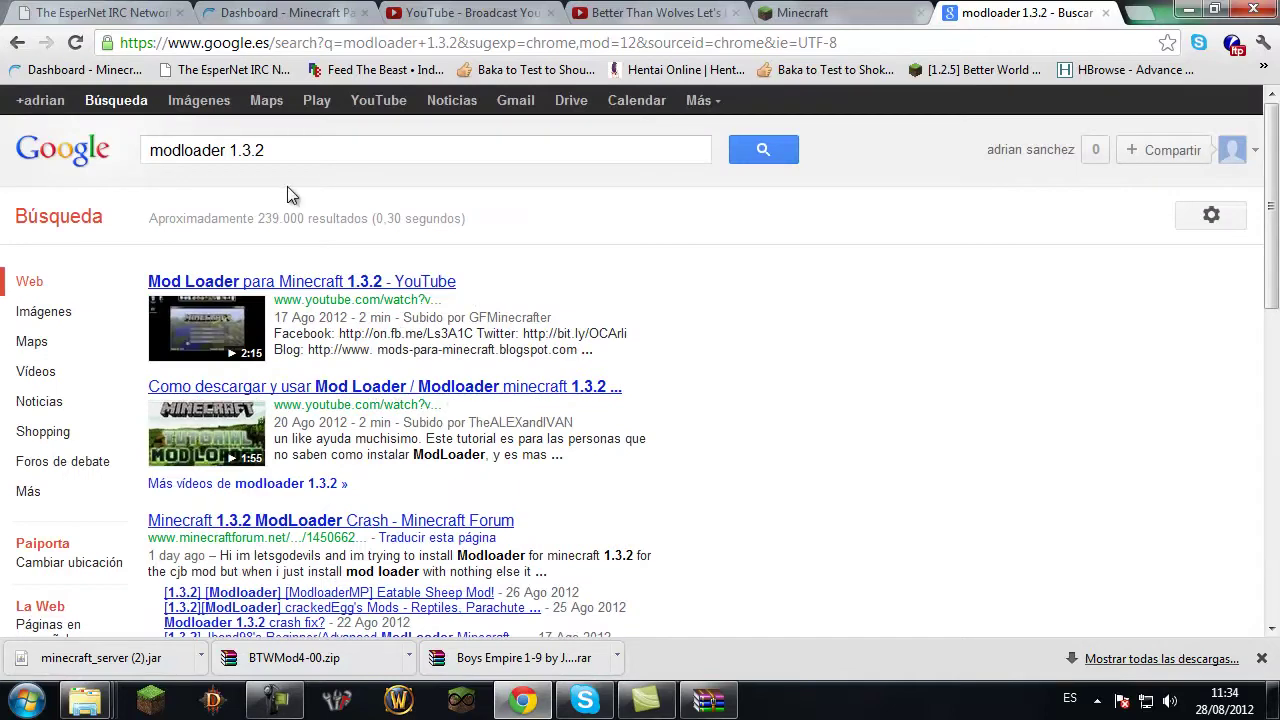
Refine the Google search to "modloader 1.3.2 minecraft forums" and look through the results.
click(312, 152)
click(314, 160)
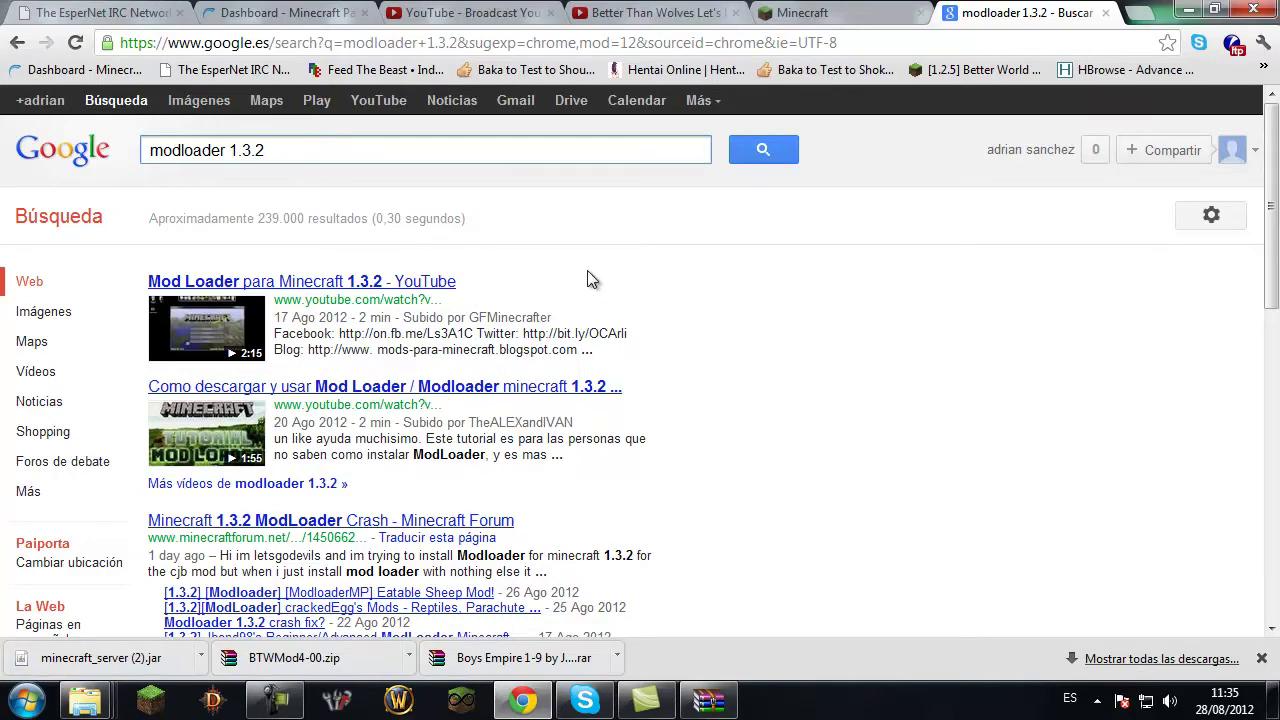
text(mine)
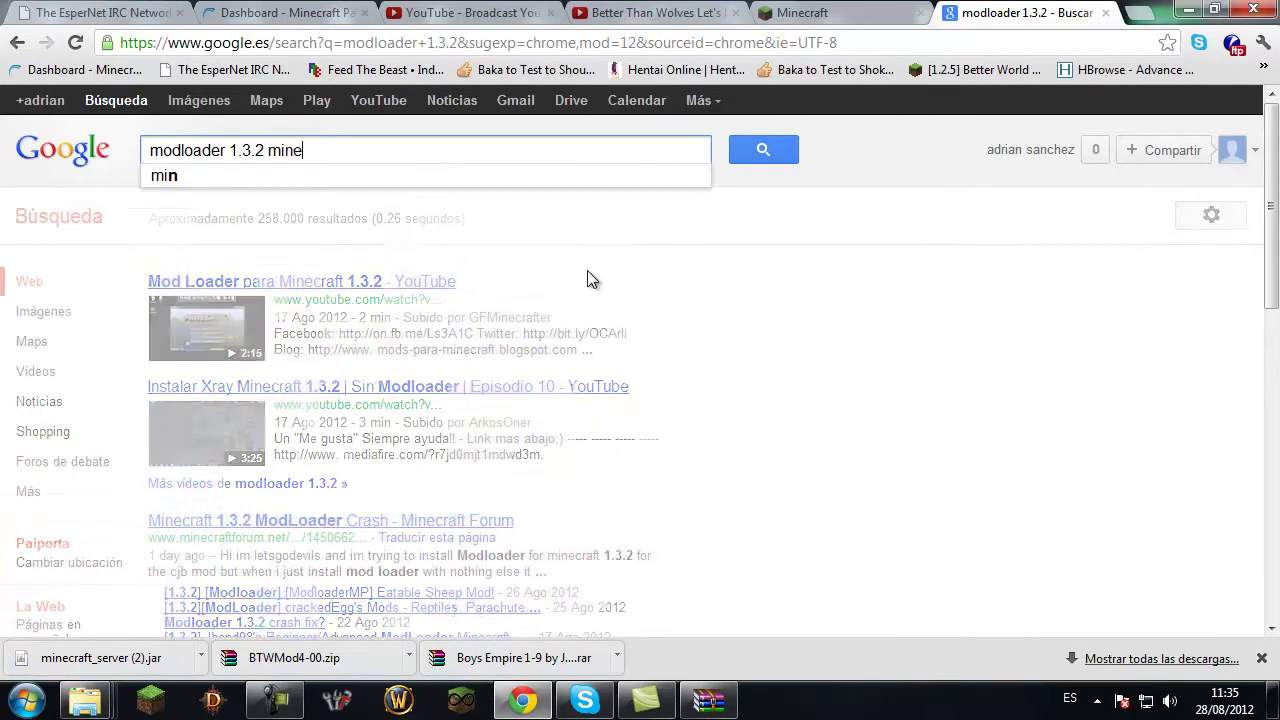
text(craft for)
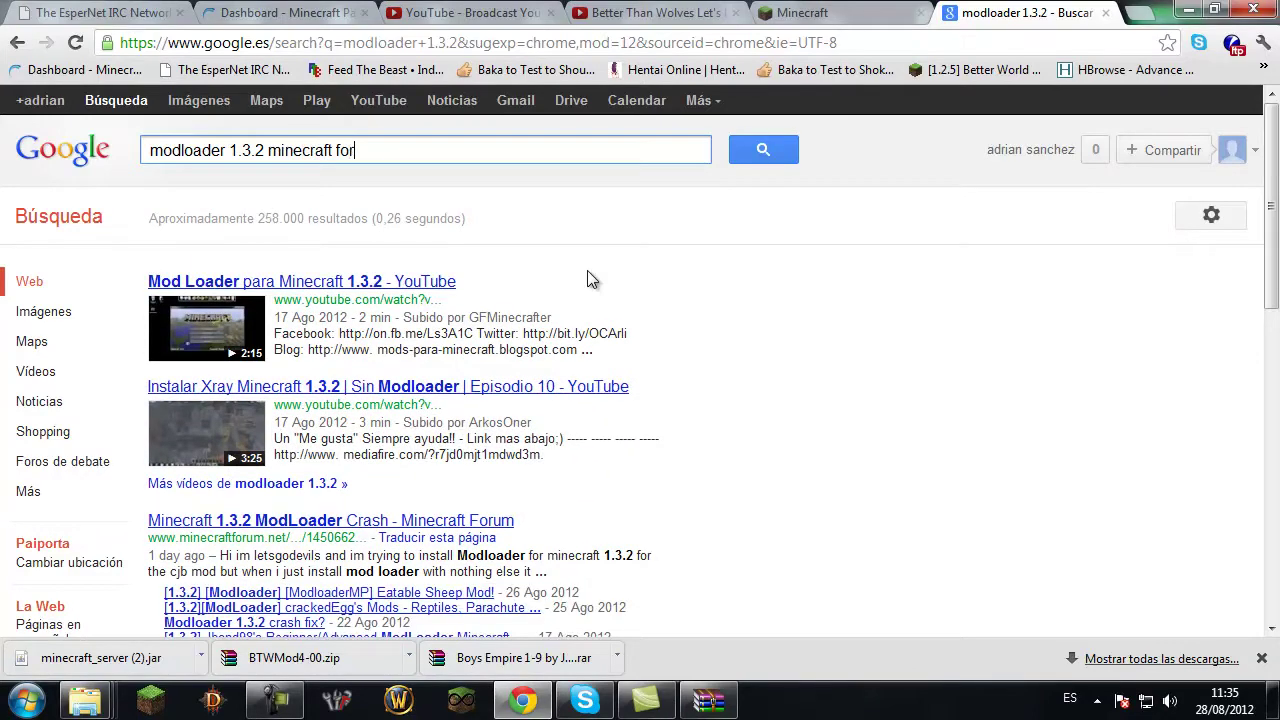
text(ru)
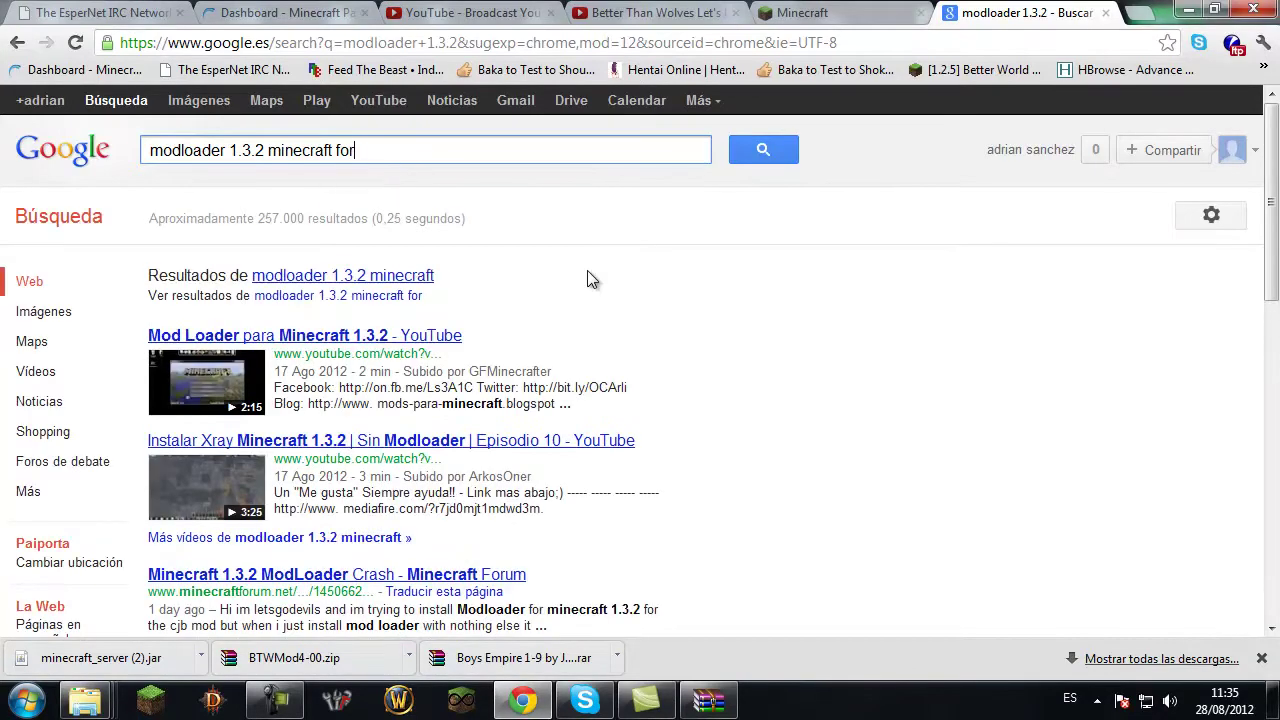
text(ms)
key(BackSpace)
key(BackSpace)
key(BackSpace)
key(BackSpace)
text(ums)
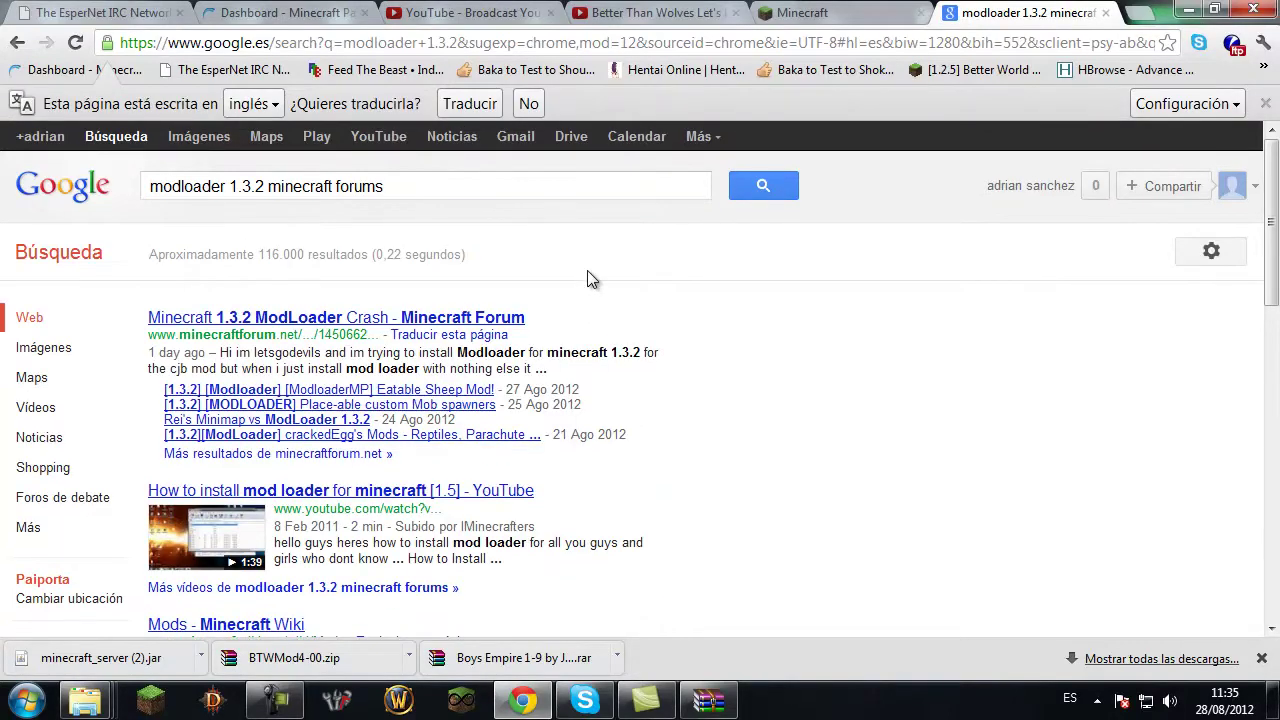
scroll(587, 270, down, 3)
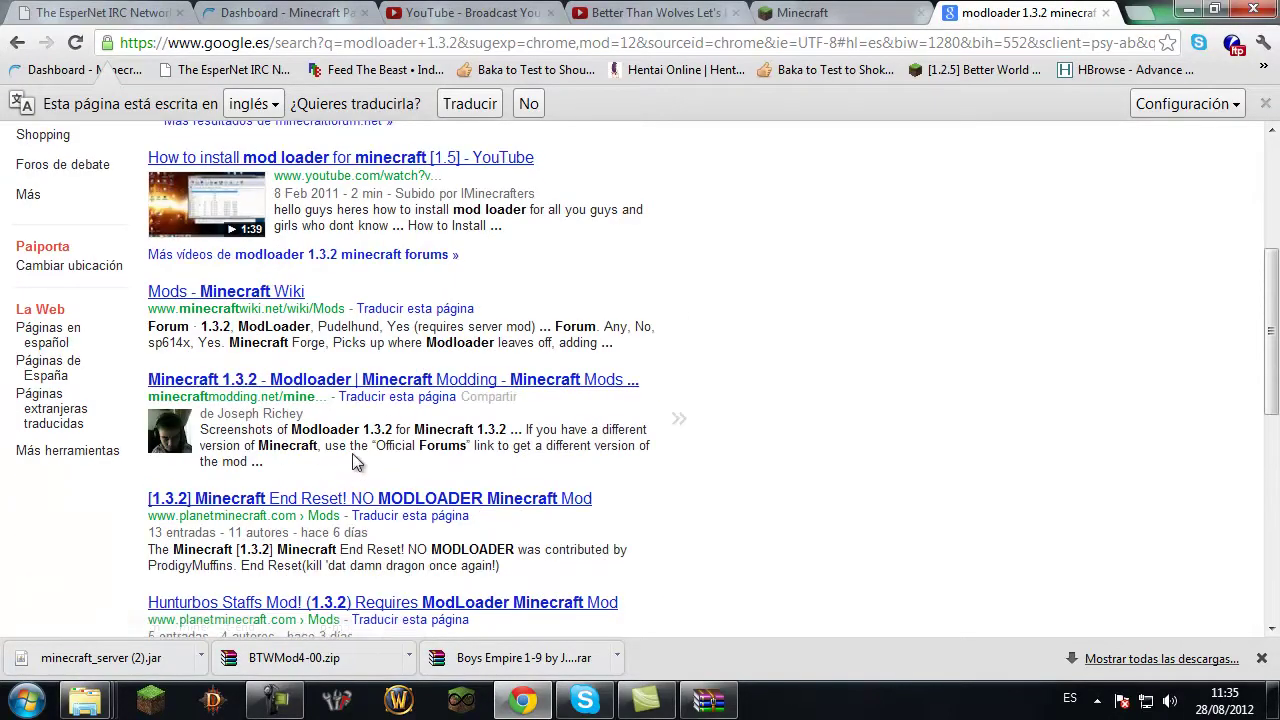
Look through the rest of the Google results and the second results page for a ModLoader 1.3.2 forum thread.
scroll(356, 462, down, 3)
scroll(359, 424, down, 3)
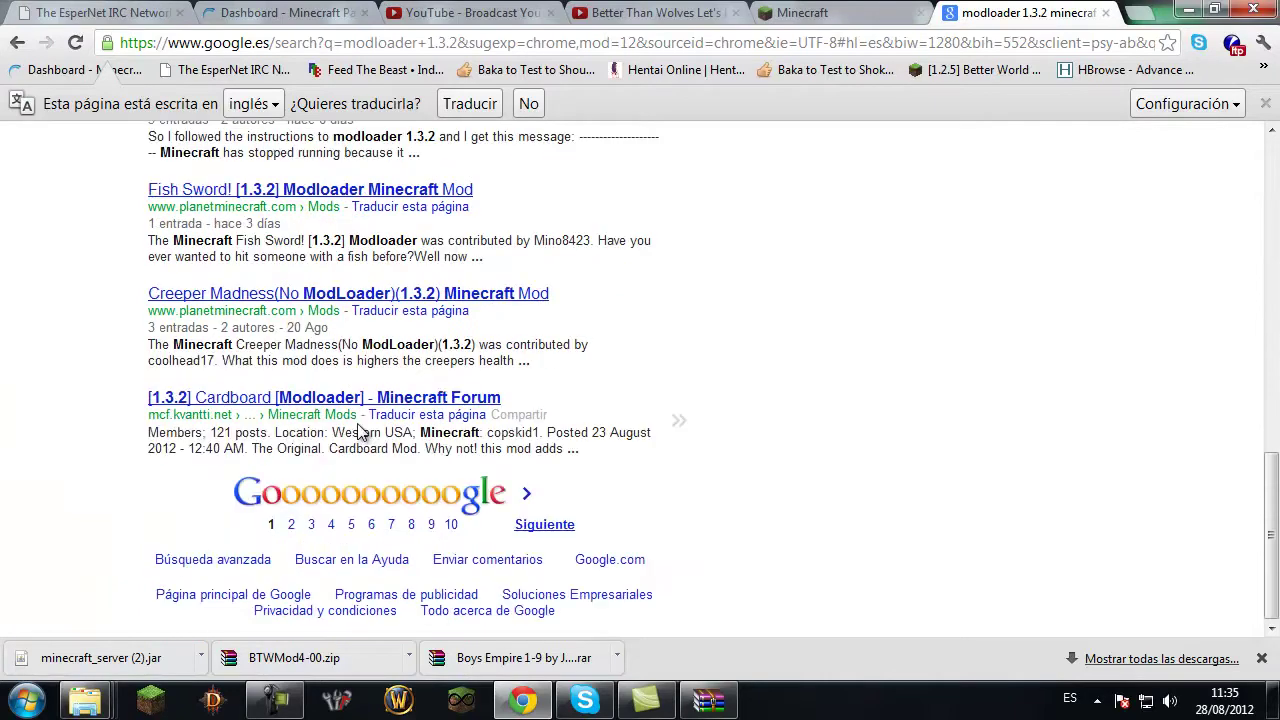
click(542, 522)
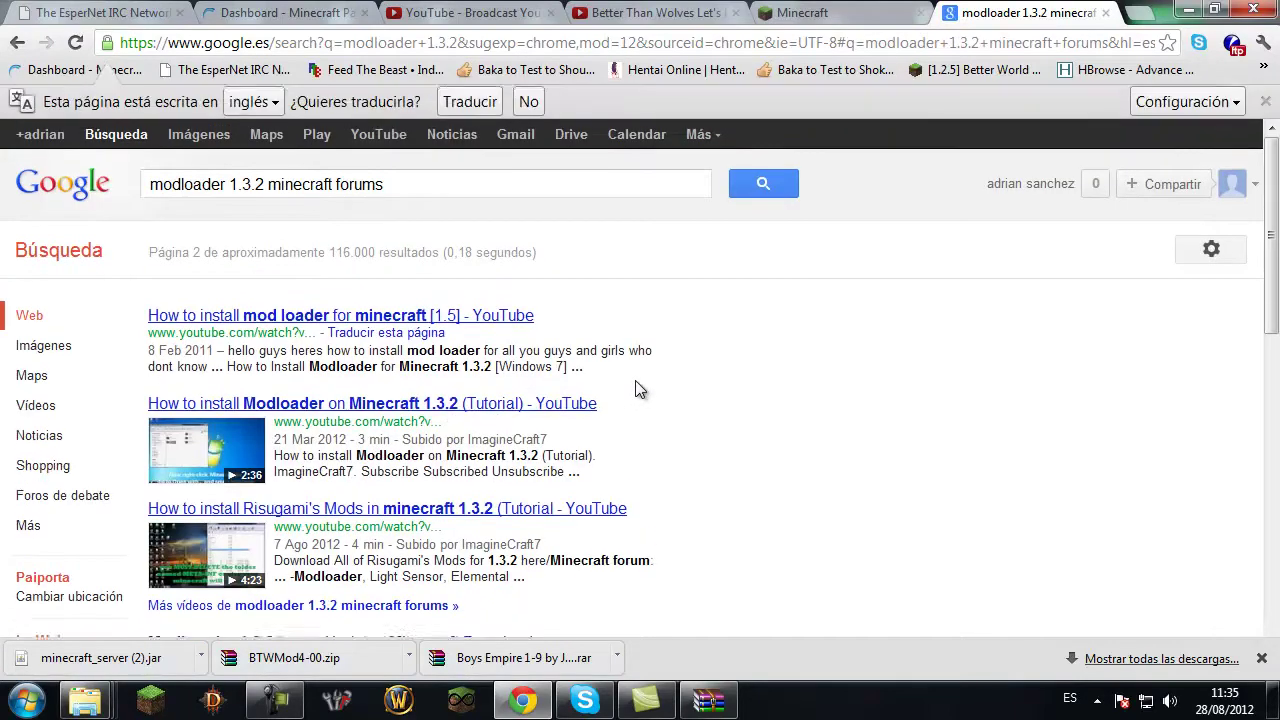
scroll(640, 390, down, 3)
scroll(640, 390, down, 3)
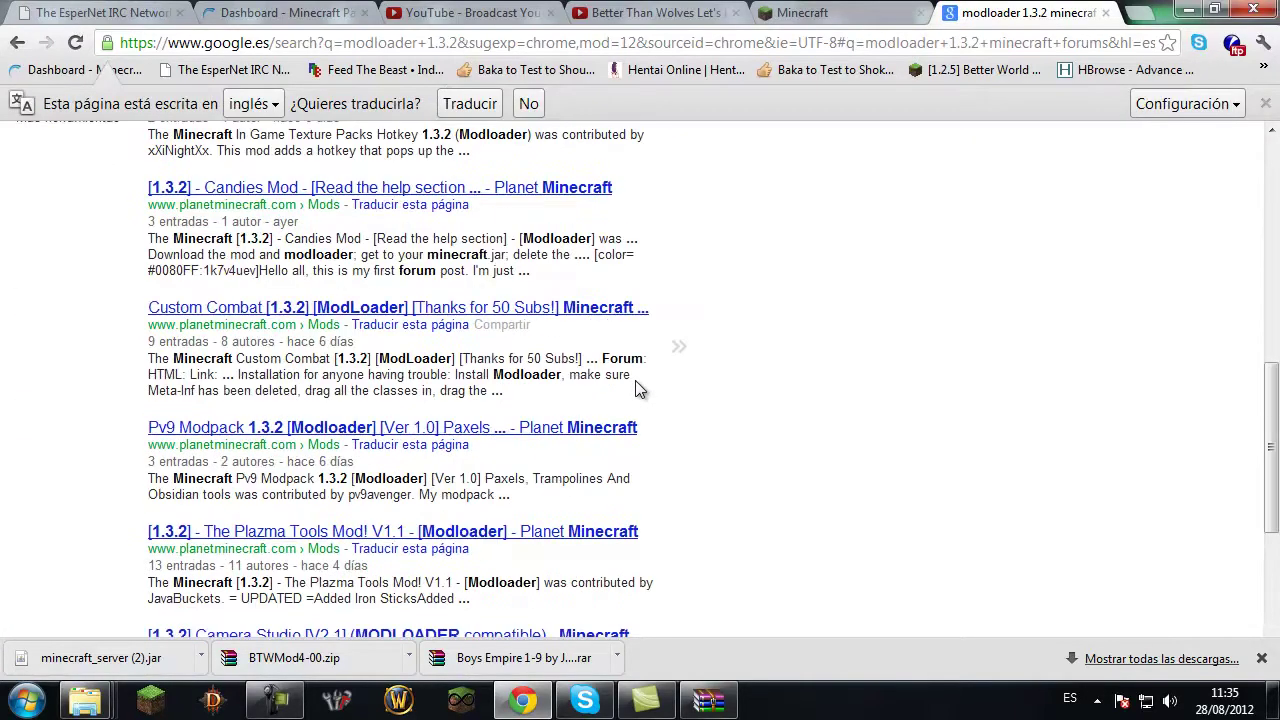
scroll(640, 390, down, 3)
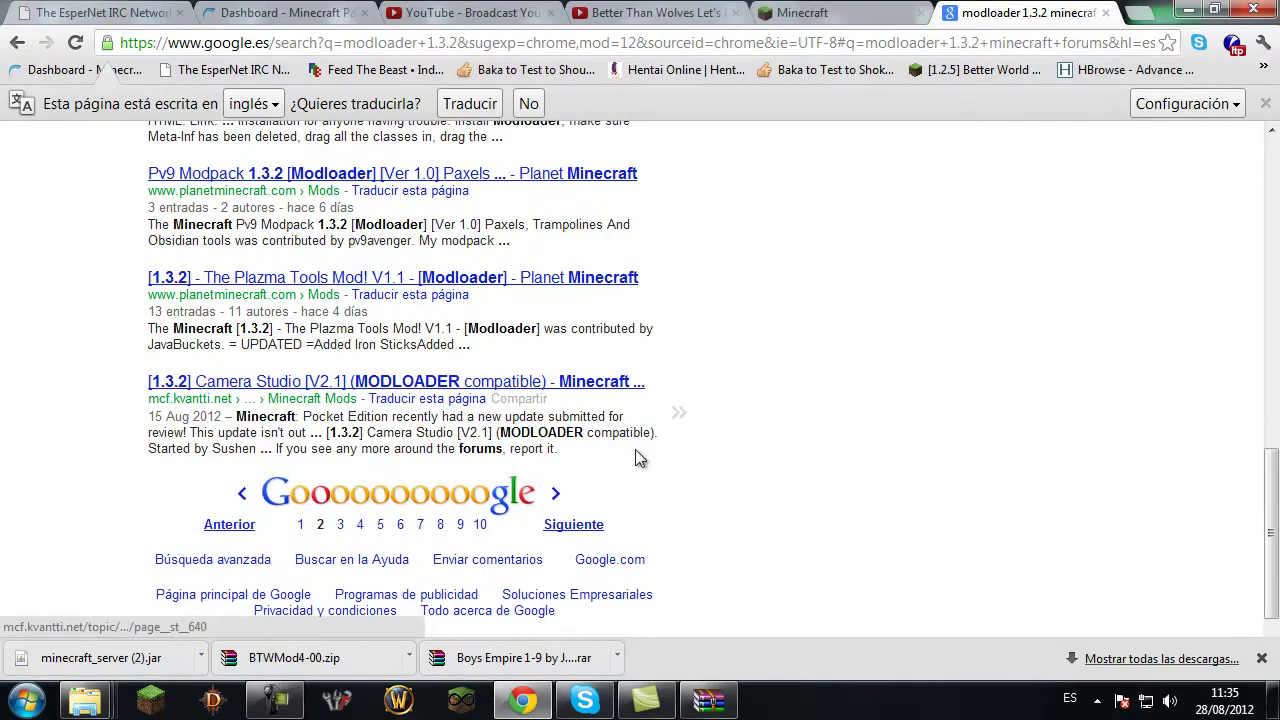
scroll(648, 480, up, 15)
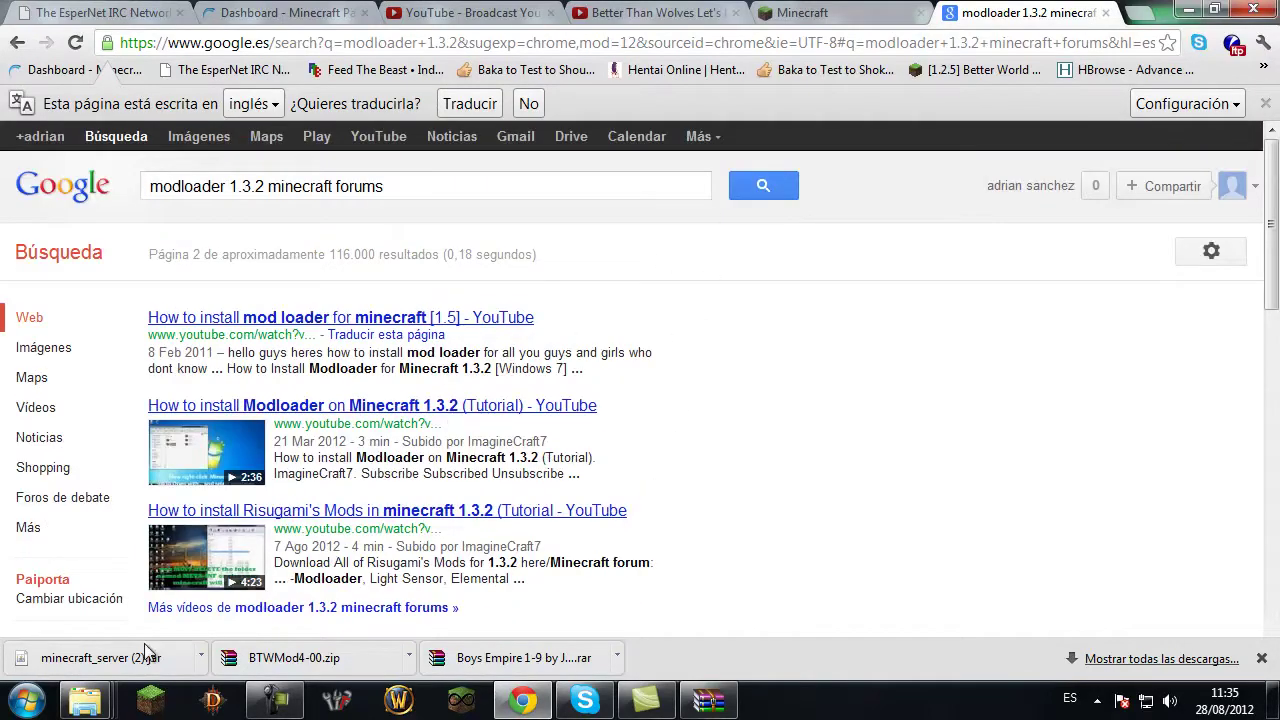
Find the ModLoader (1) archive in the Descargas folder and open it in WinRAR.
click(27, 700)
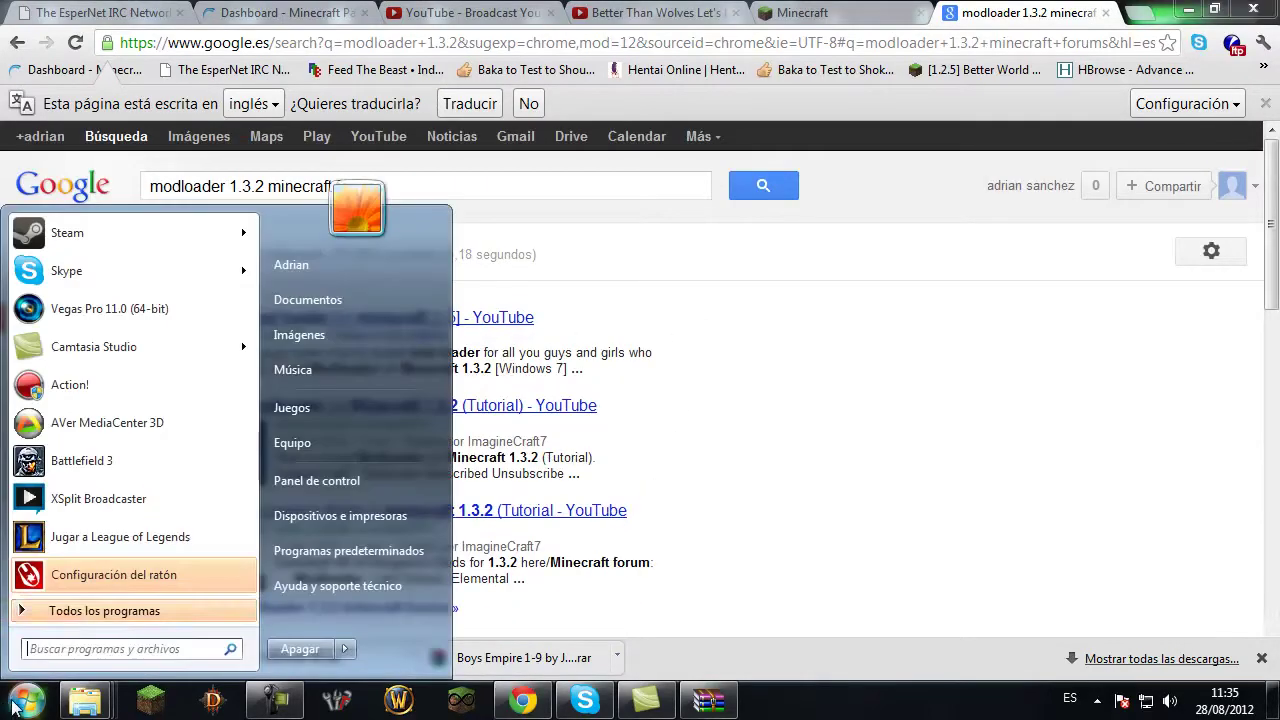
click(340, 300)
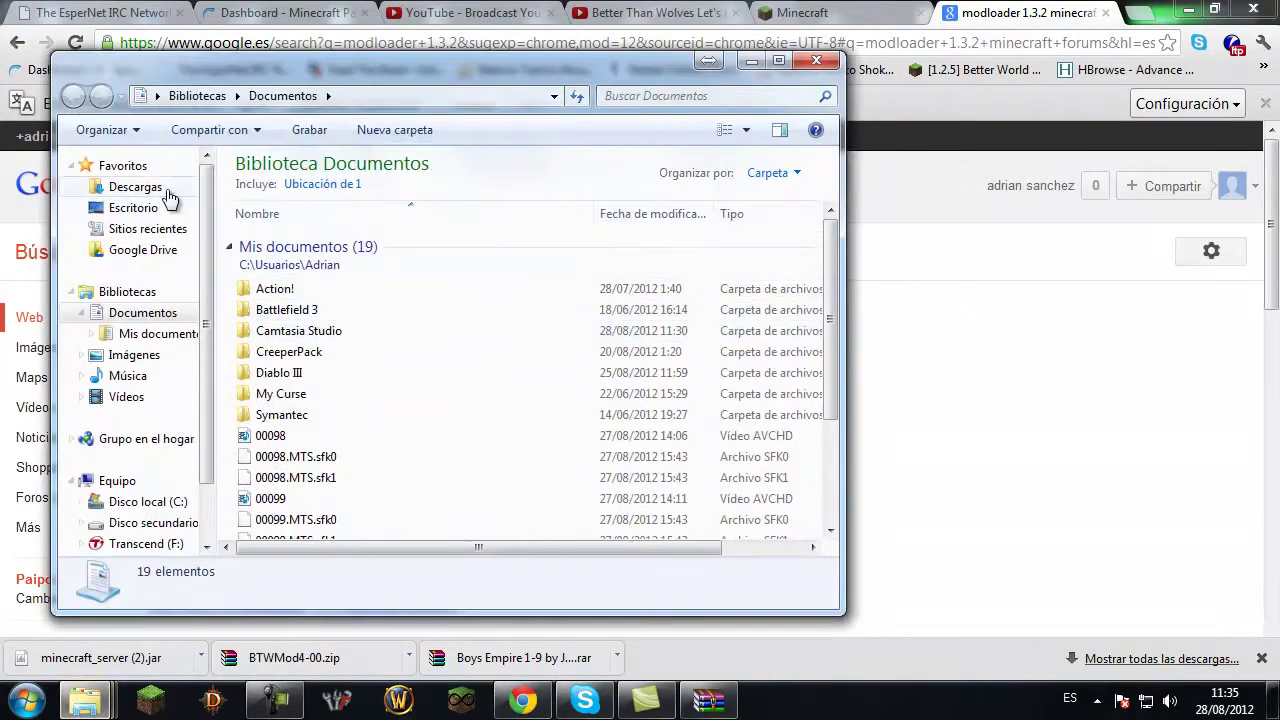
click(166, 192)
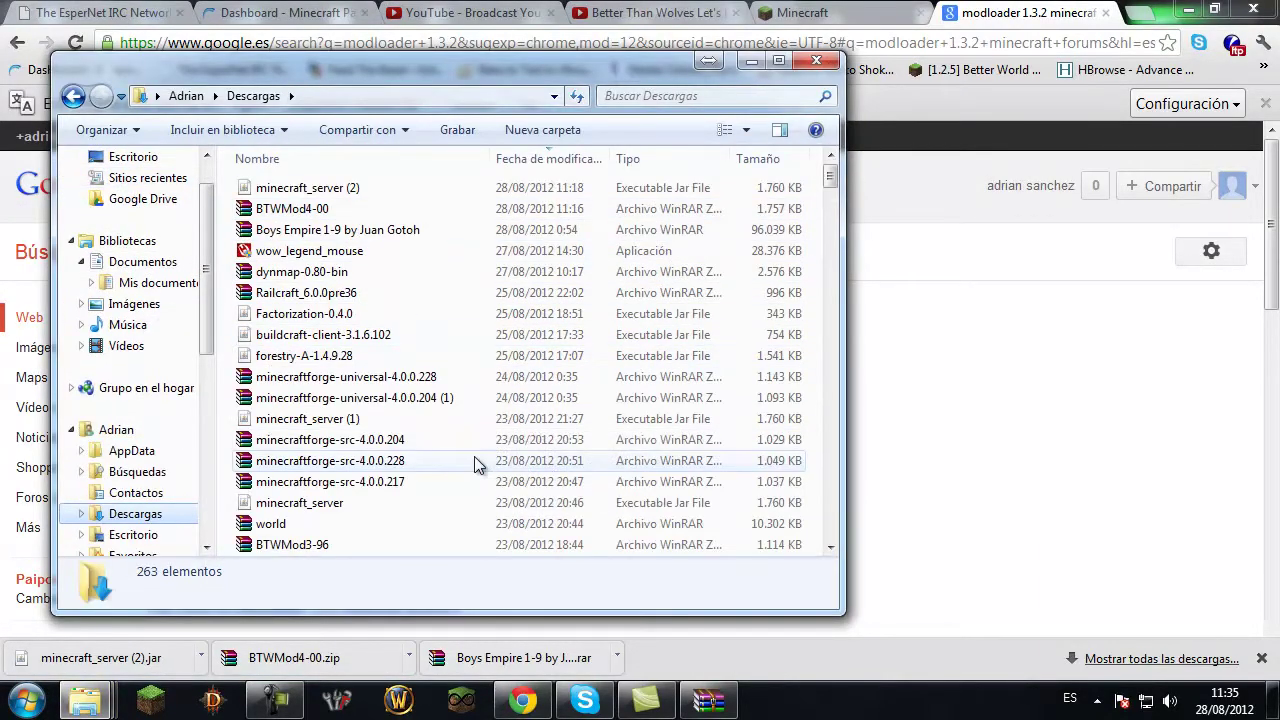
click(832, 547)
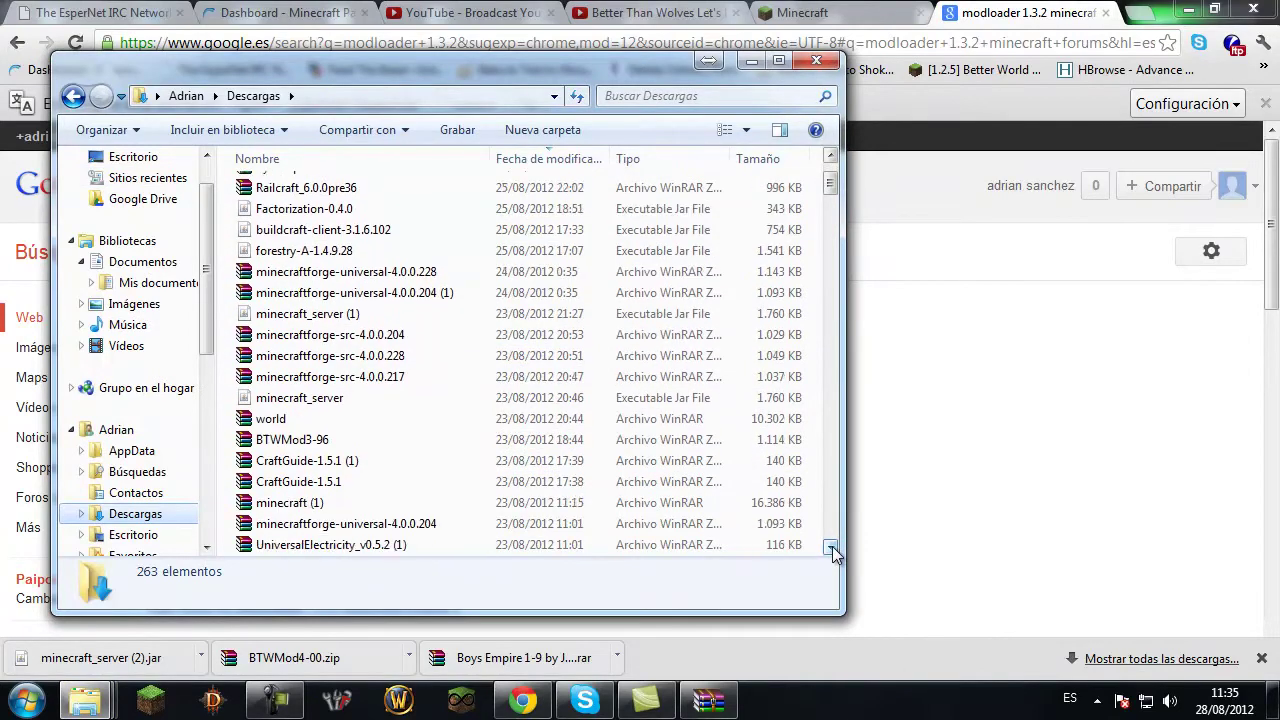
click(832, 547)
click(832, 547)
click(832, 547)
click(832, 547)
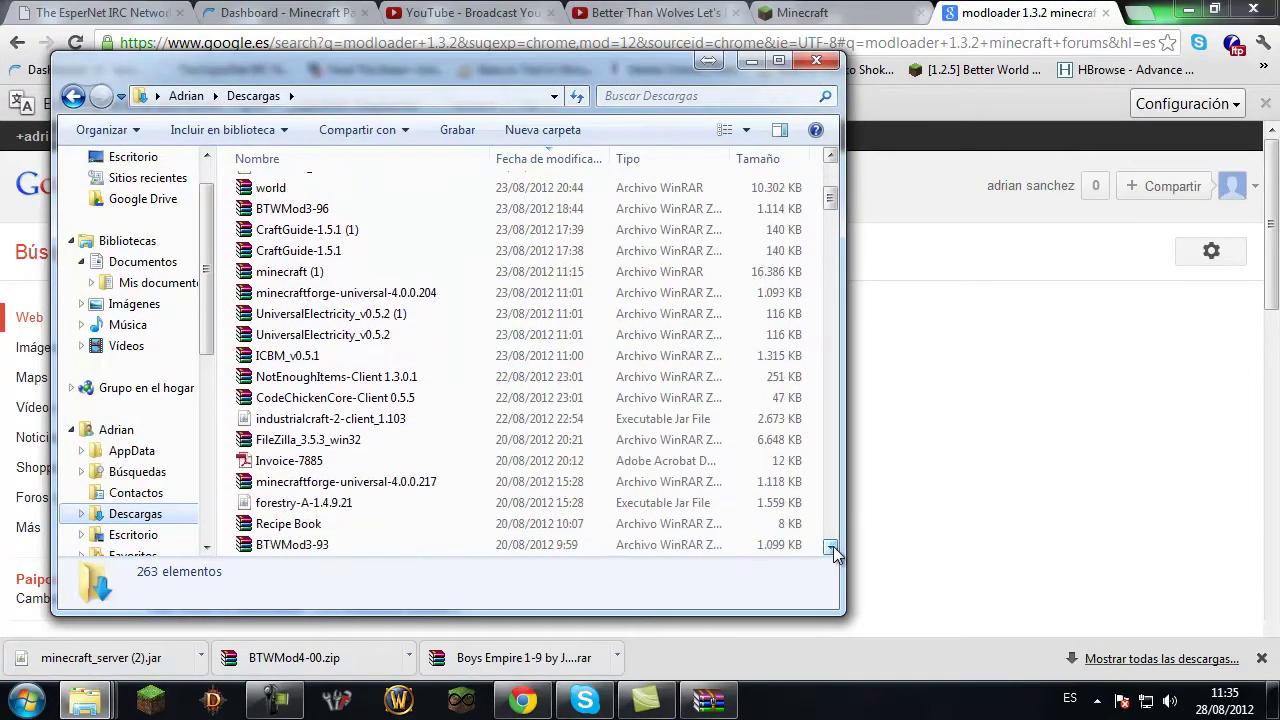
click(832, 547)
click(832, 547)
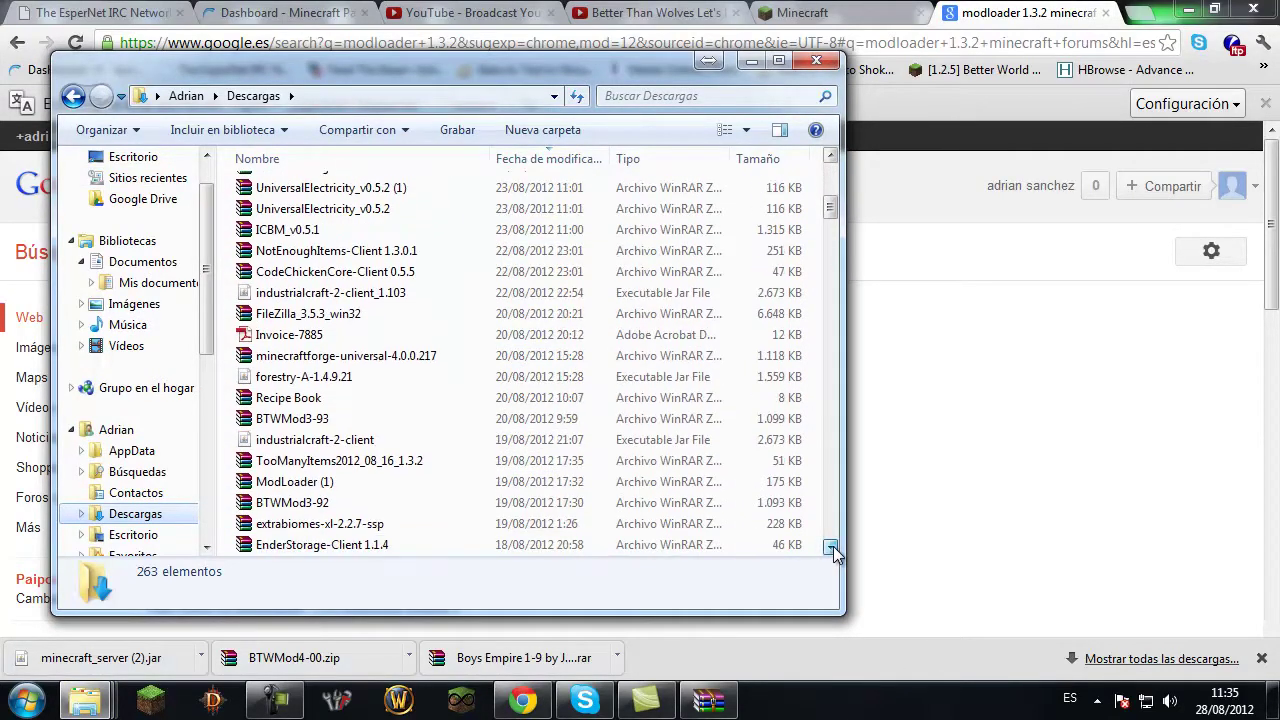
click(320, 484)
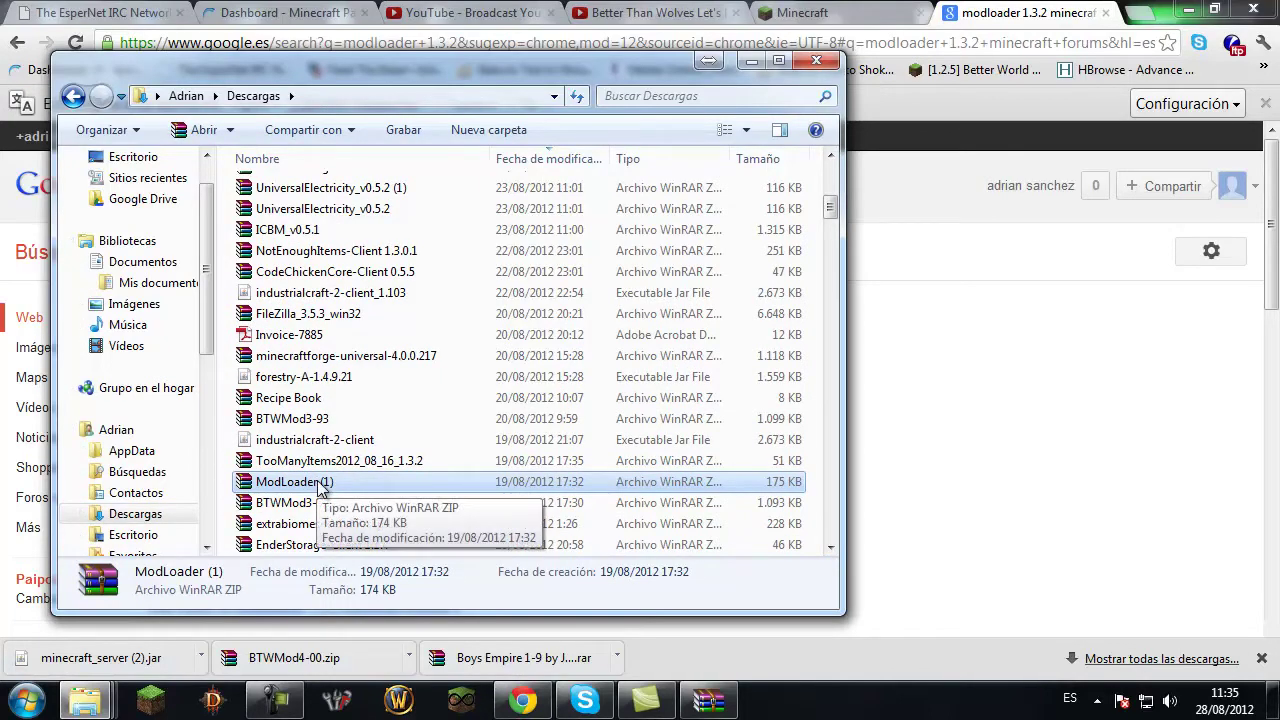
double_click(320, 484)
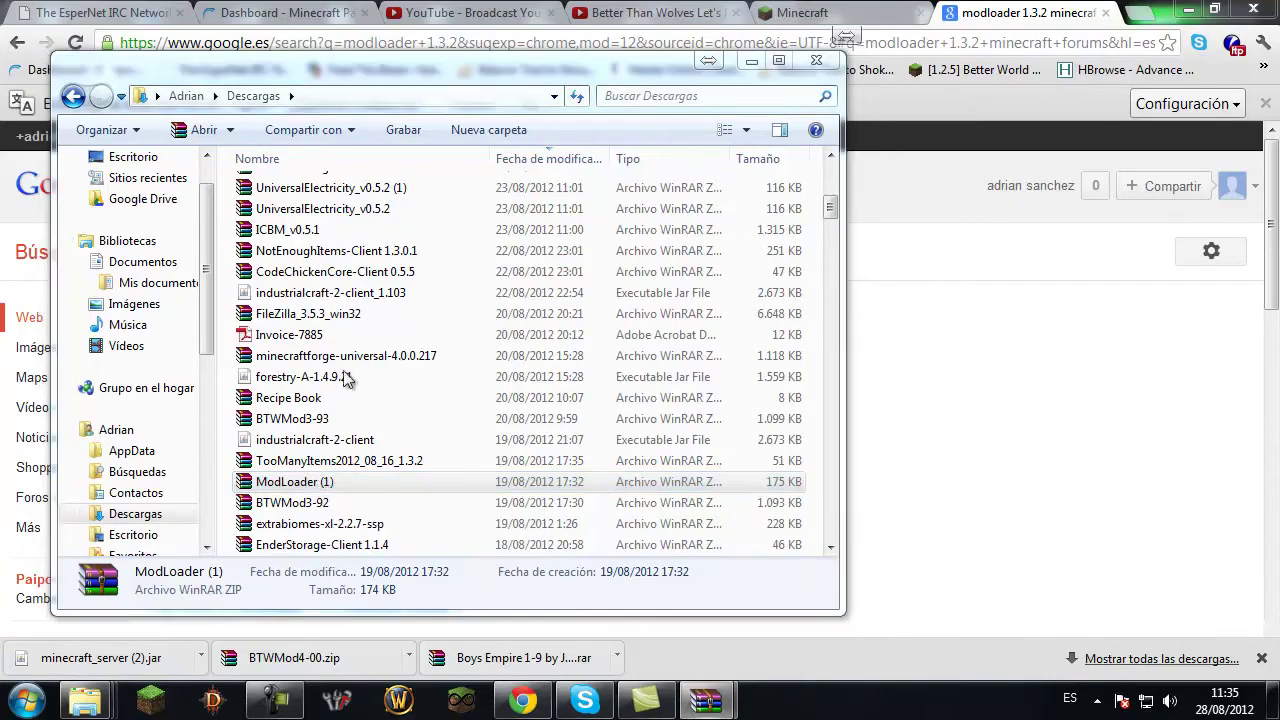
Select all files in the ModLoader (1).zip archive and dismiss the WinRAR licence reminder.
right_click(116, 338)
click(194, 312)
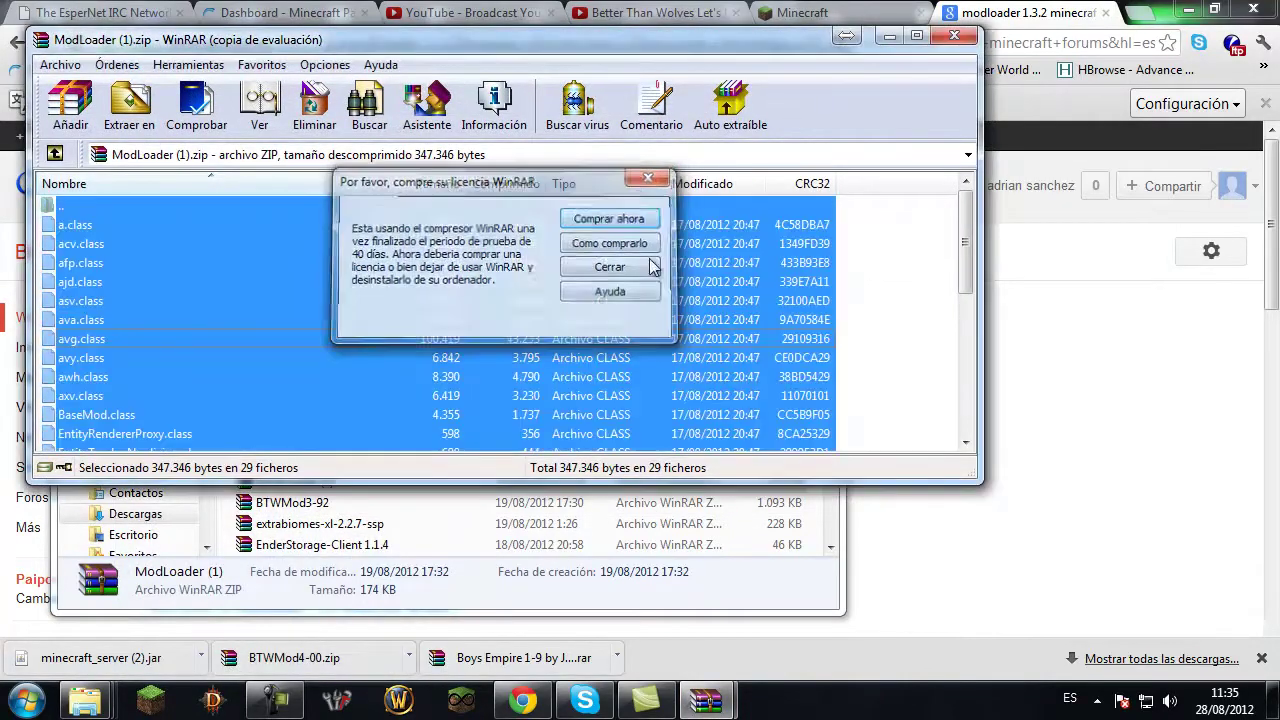
click(650, 266)
Open the minecraft jar from the bin folder of .minecraft in Roaming with WinRAR.
mouse_move(706, 700)
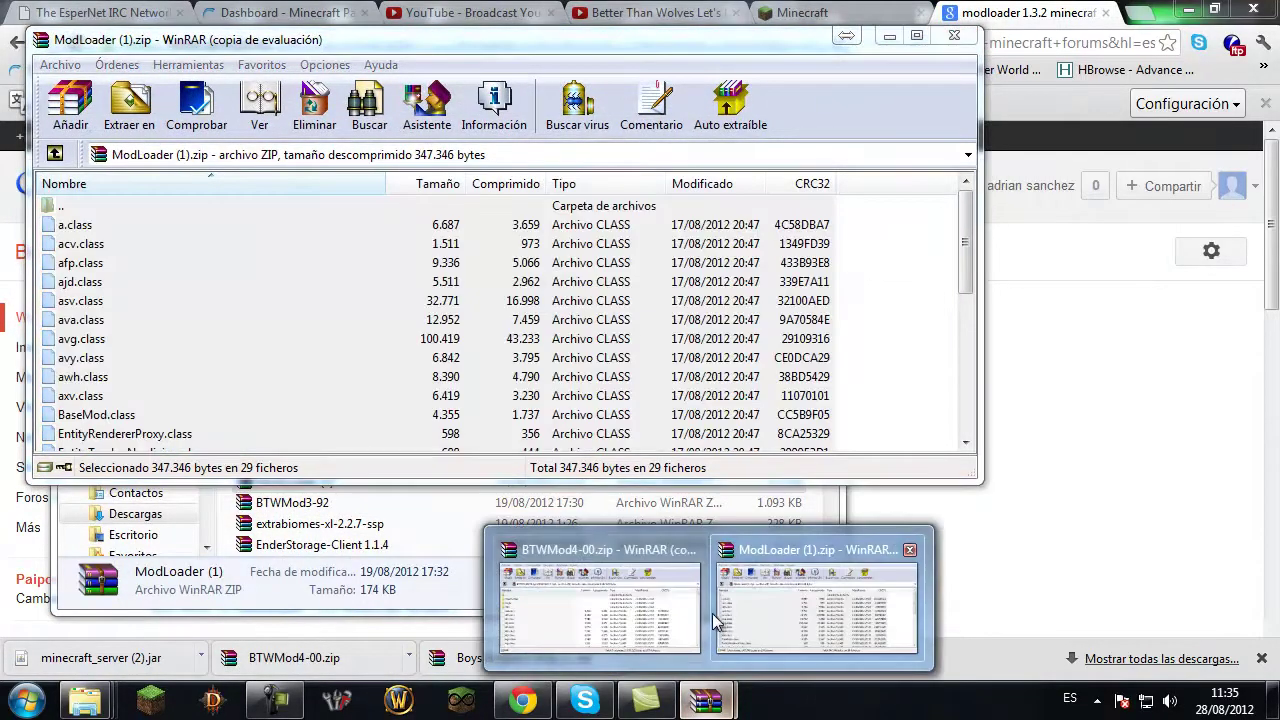
click(620, 608)
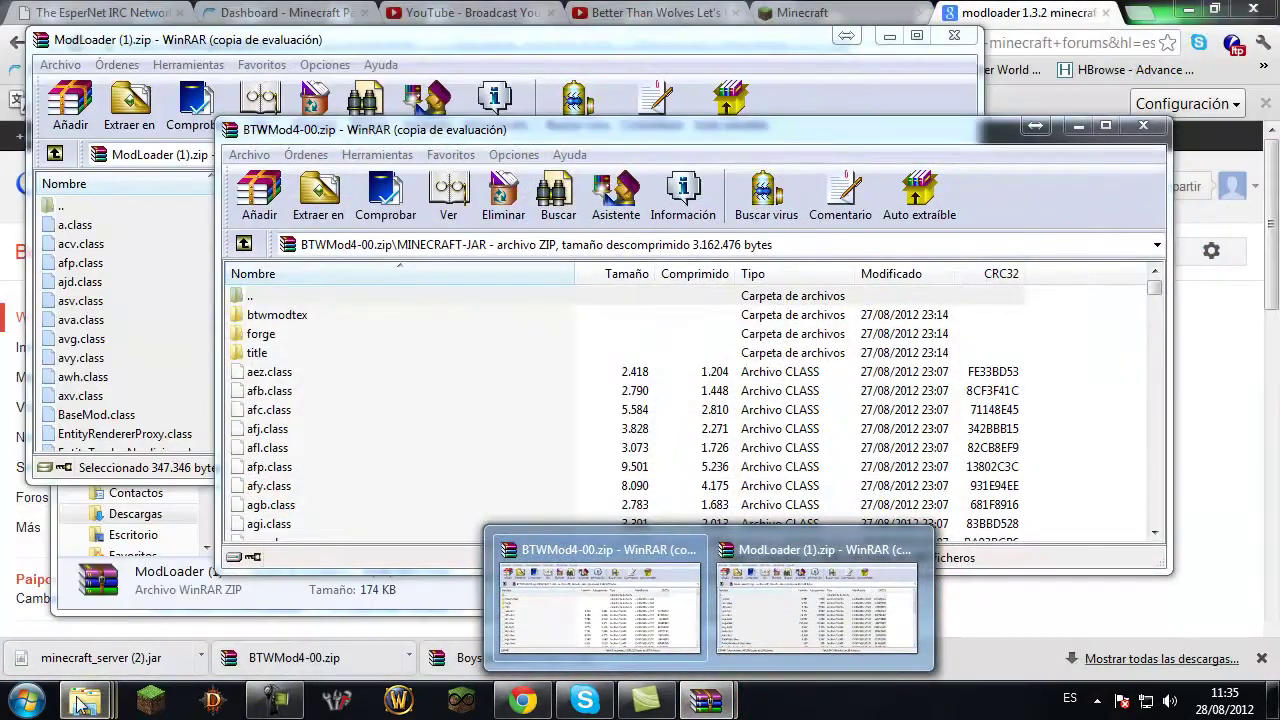
mouse_move(85, 700)
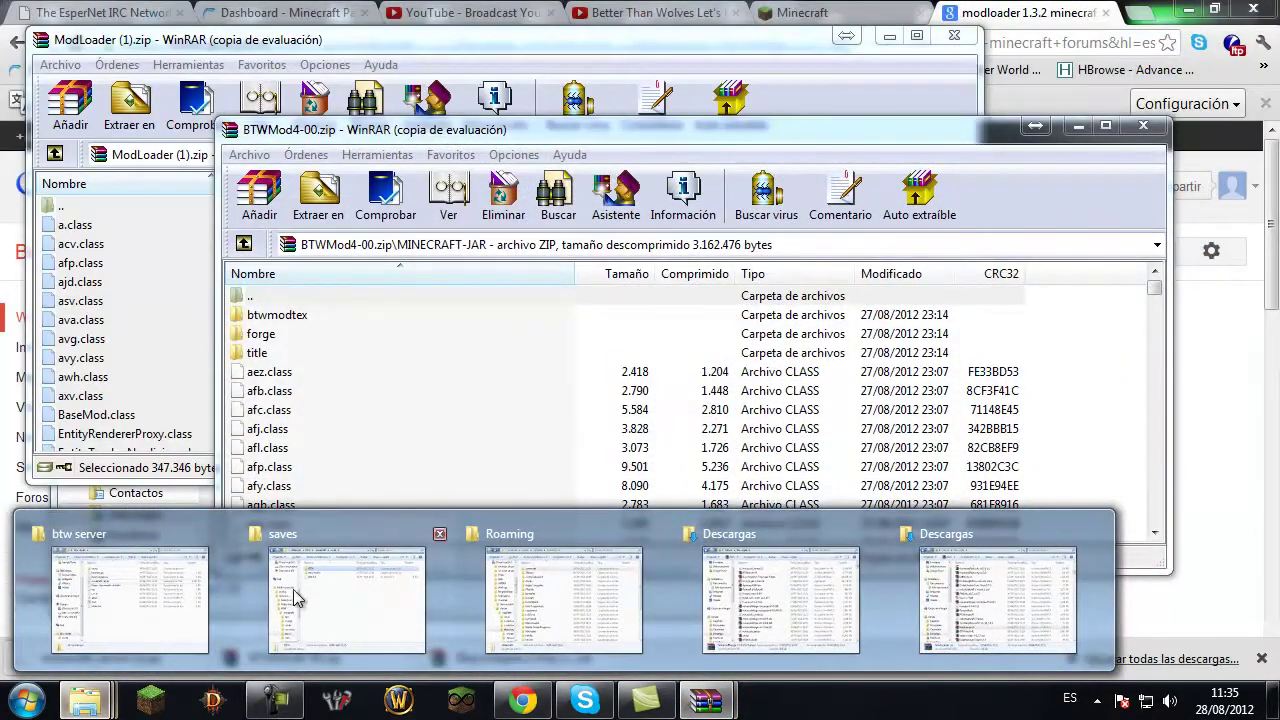
click(566, 598)
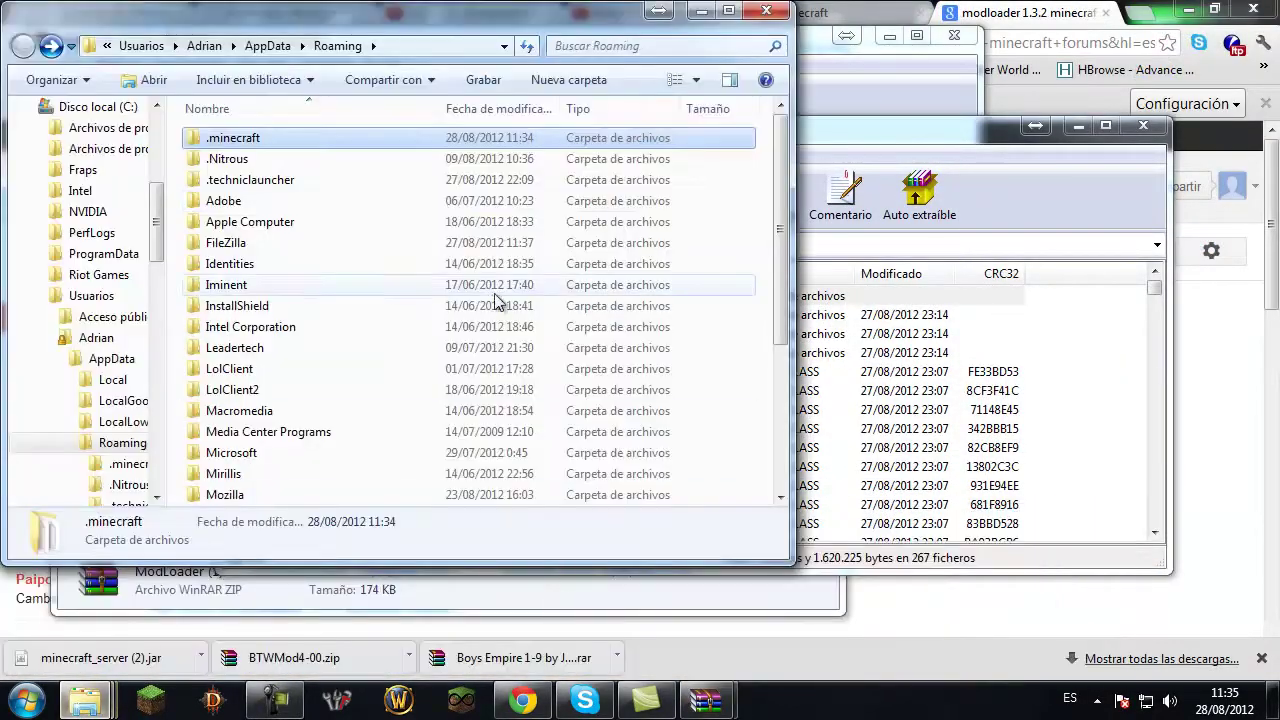
double_click(234, 140)
double_click(234, 137)
right_click(253, 248)
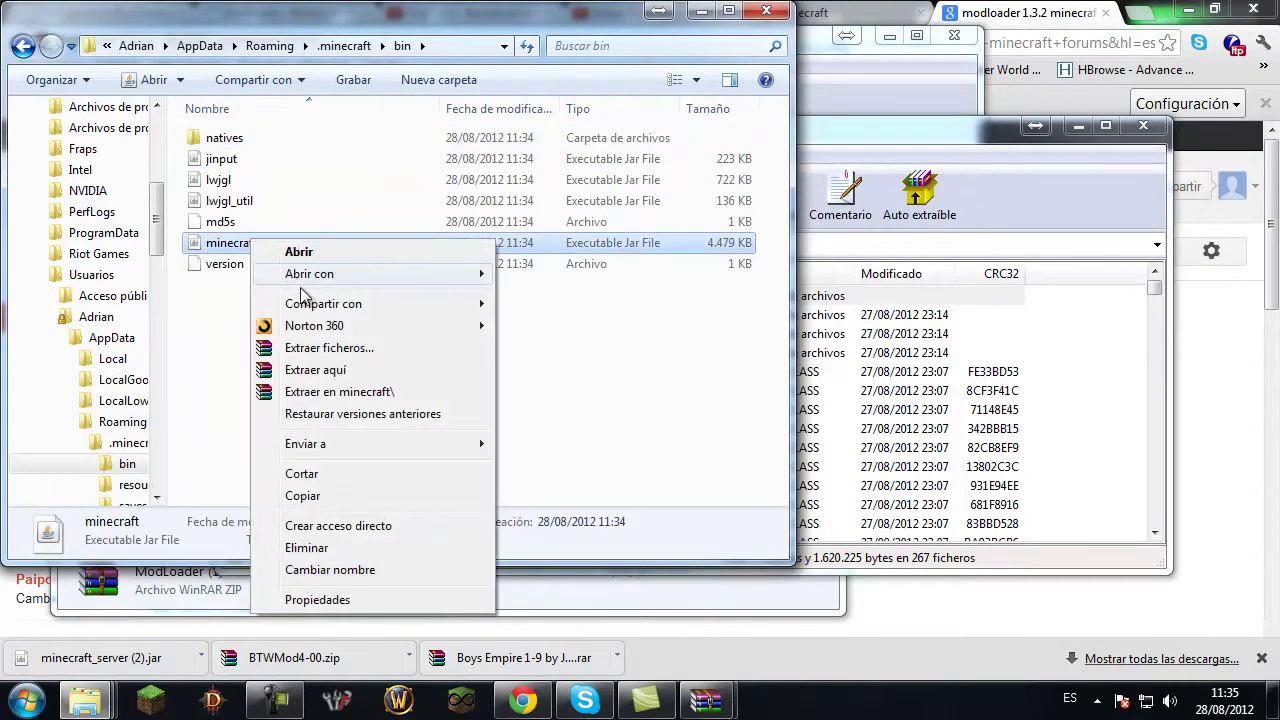
mouse_move(340, 275)
click(557, 293)
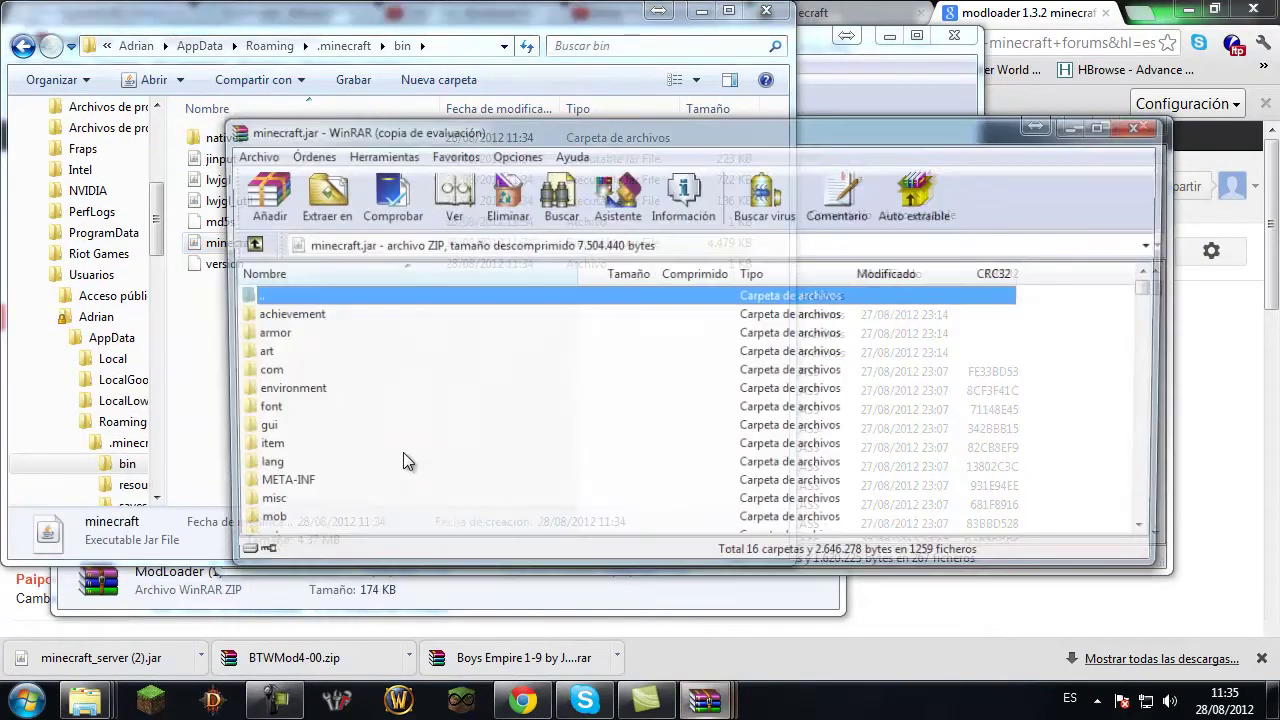
Dismiss the licence reminder and delete the META-INF folder from minecraft.jar.
click(292, 487)
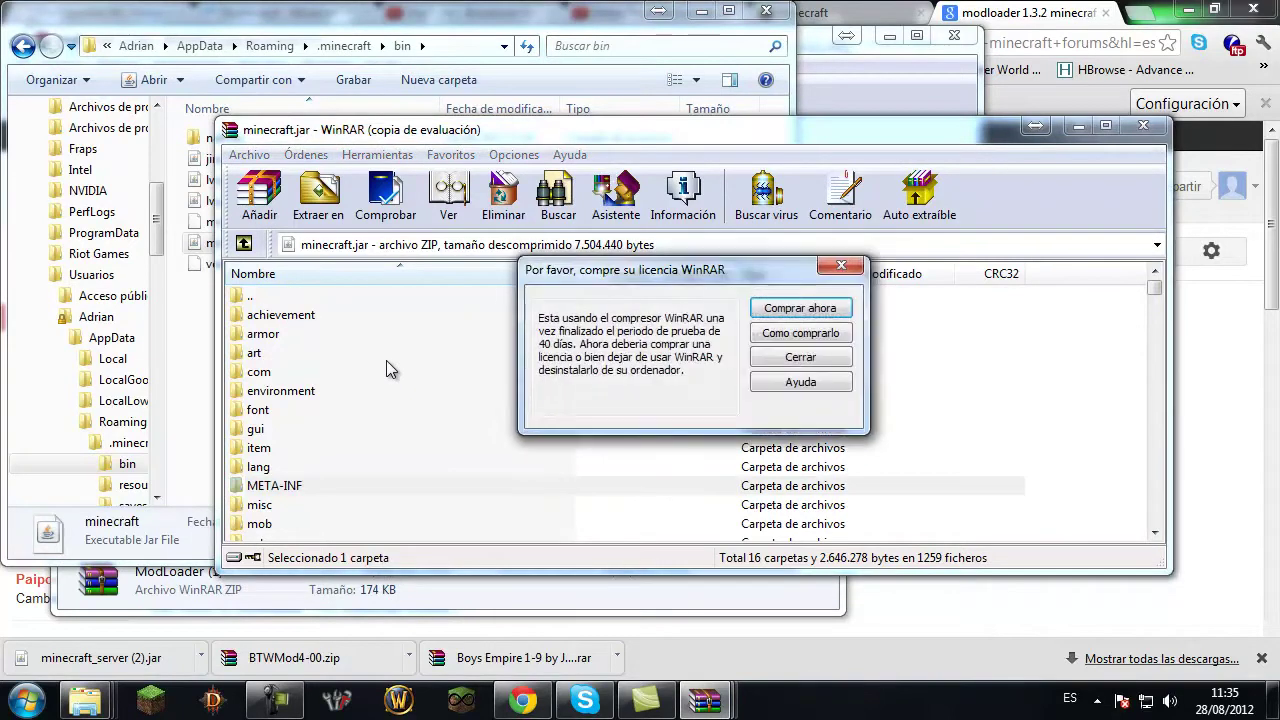
click(824, 265)
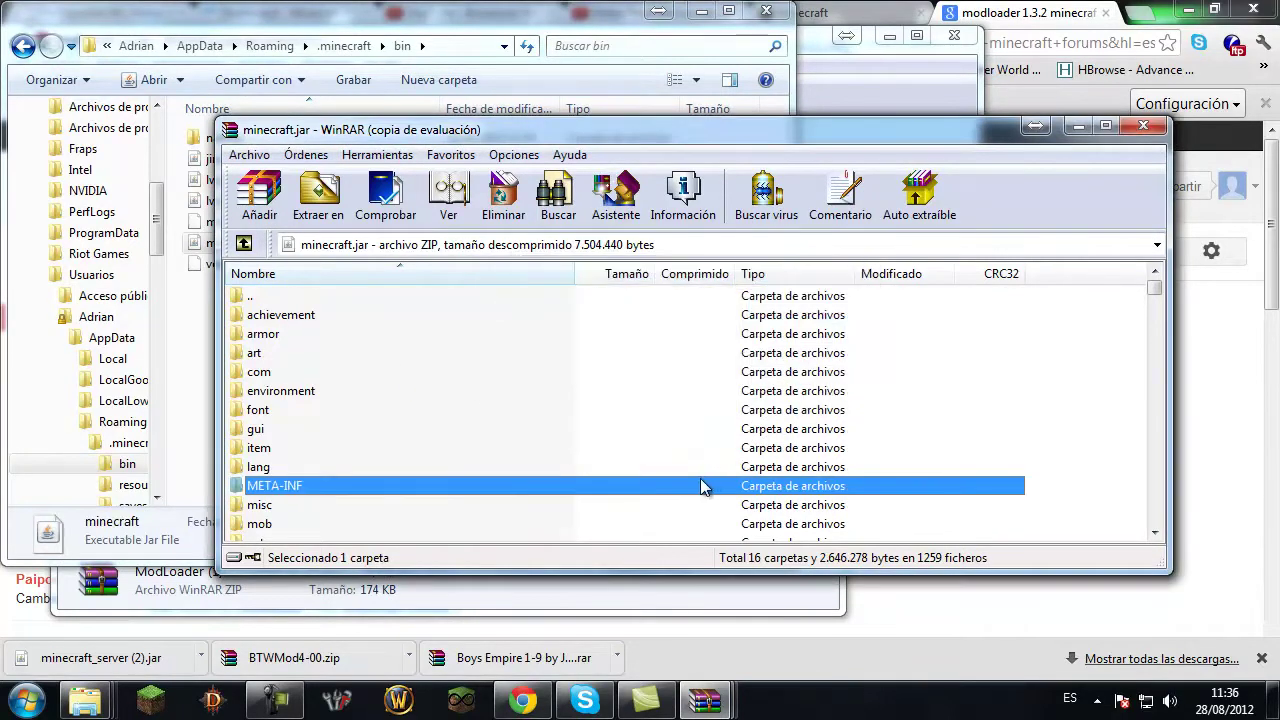
key(Delete)
key(Return)
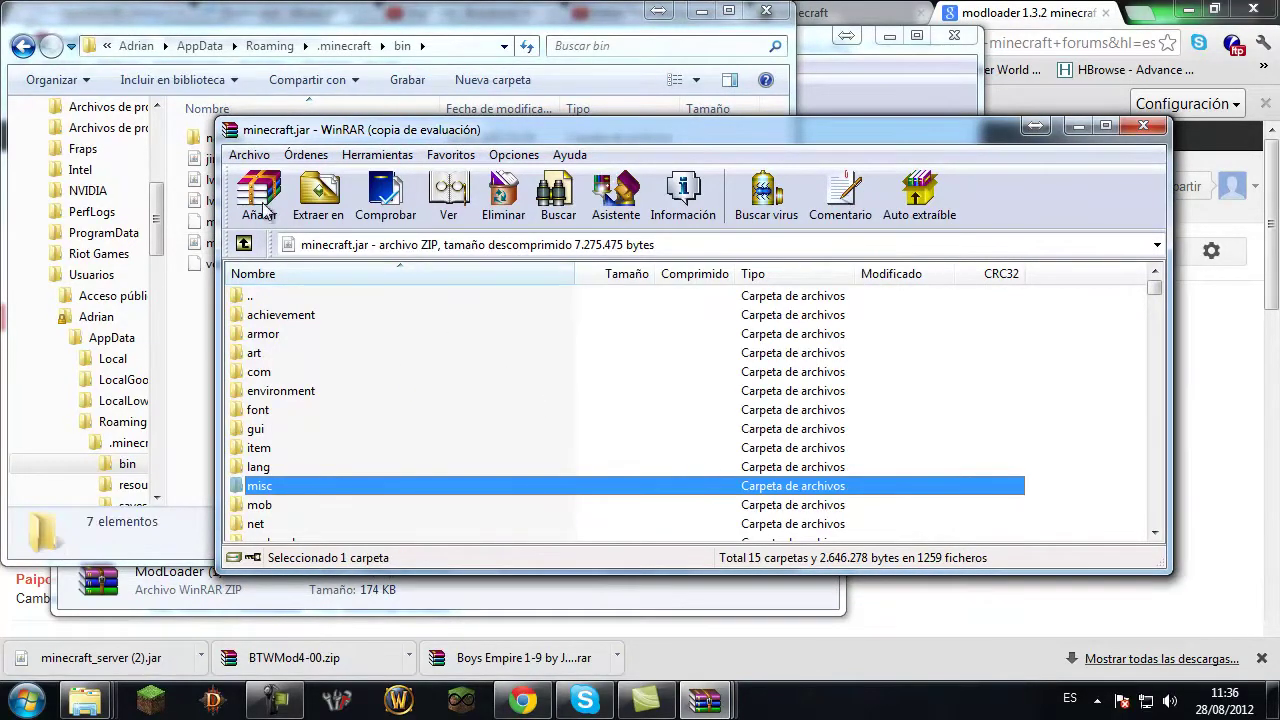
Add all the ModLoader (1).zip files to minecraft.jar with the default archive settings and close the ModLoader archive.
click(392, 50)
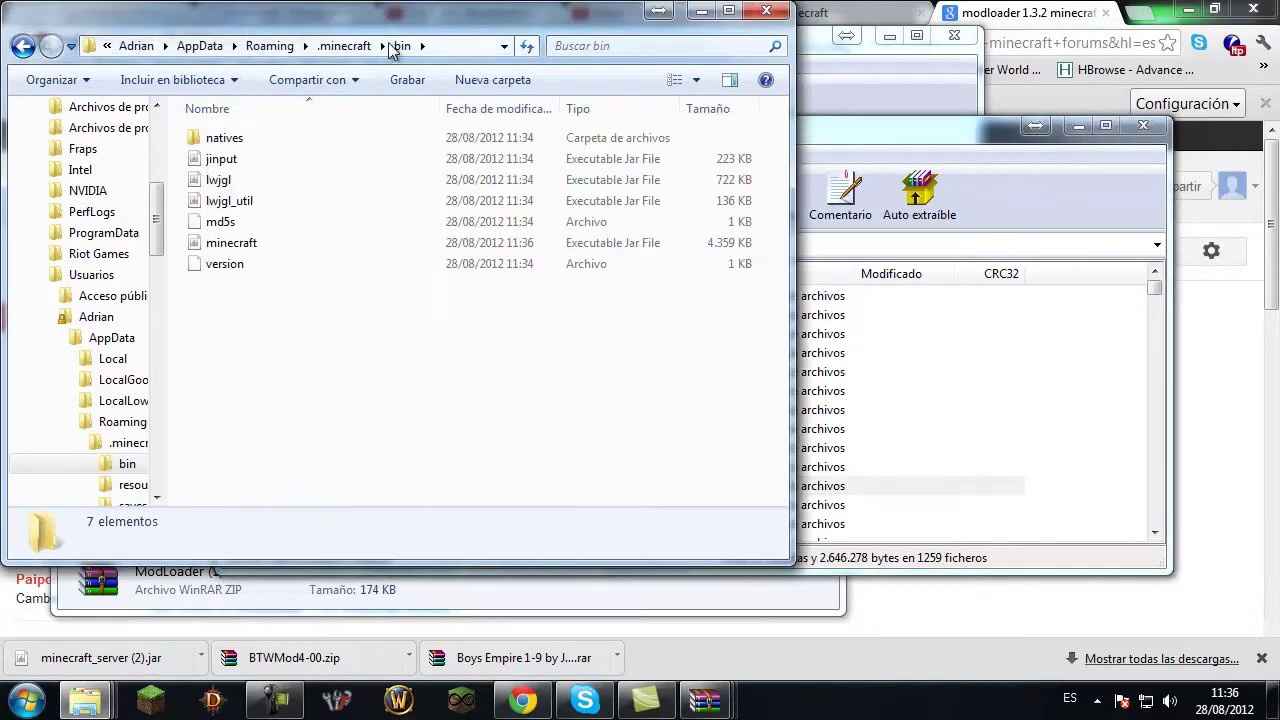
click(702, 11)
click(155, 30)
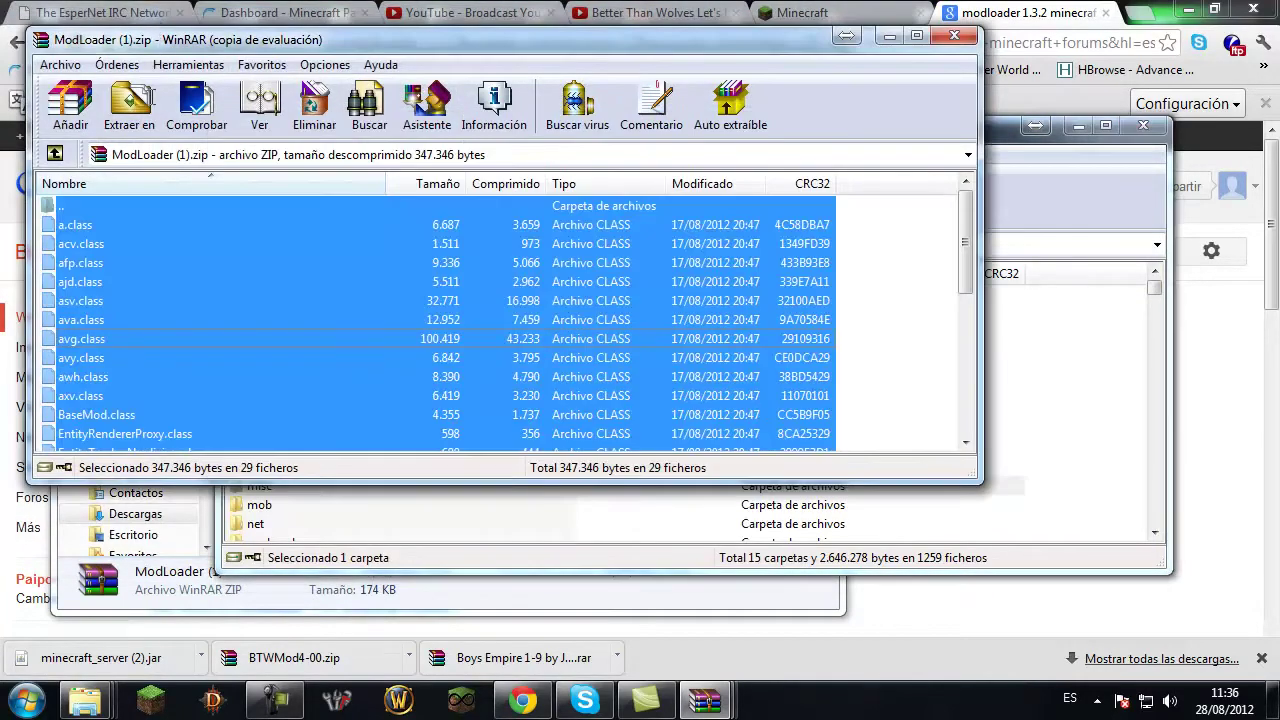
drag(110, 246, 533, 519)
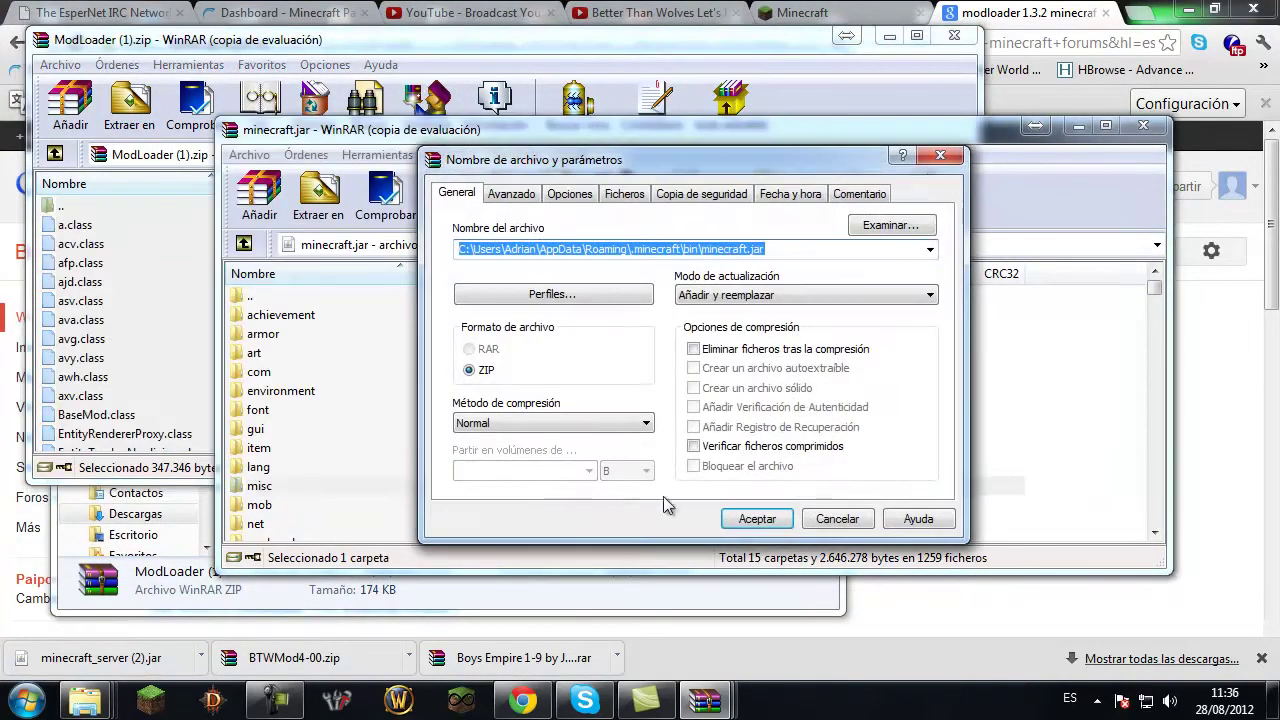
click(751, 511)
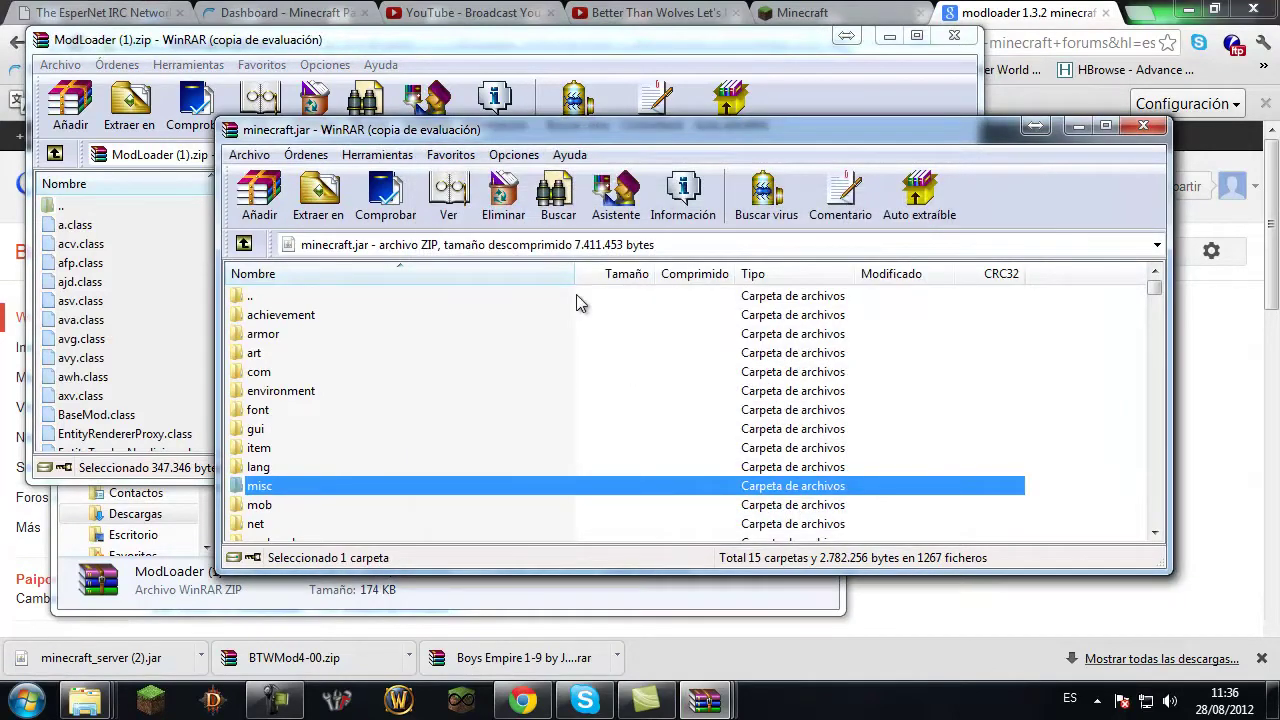
click(953, 38)
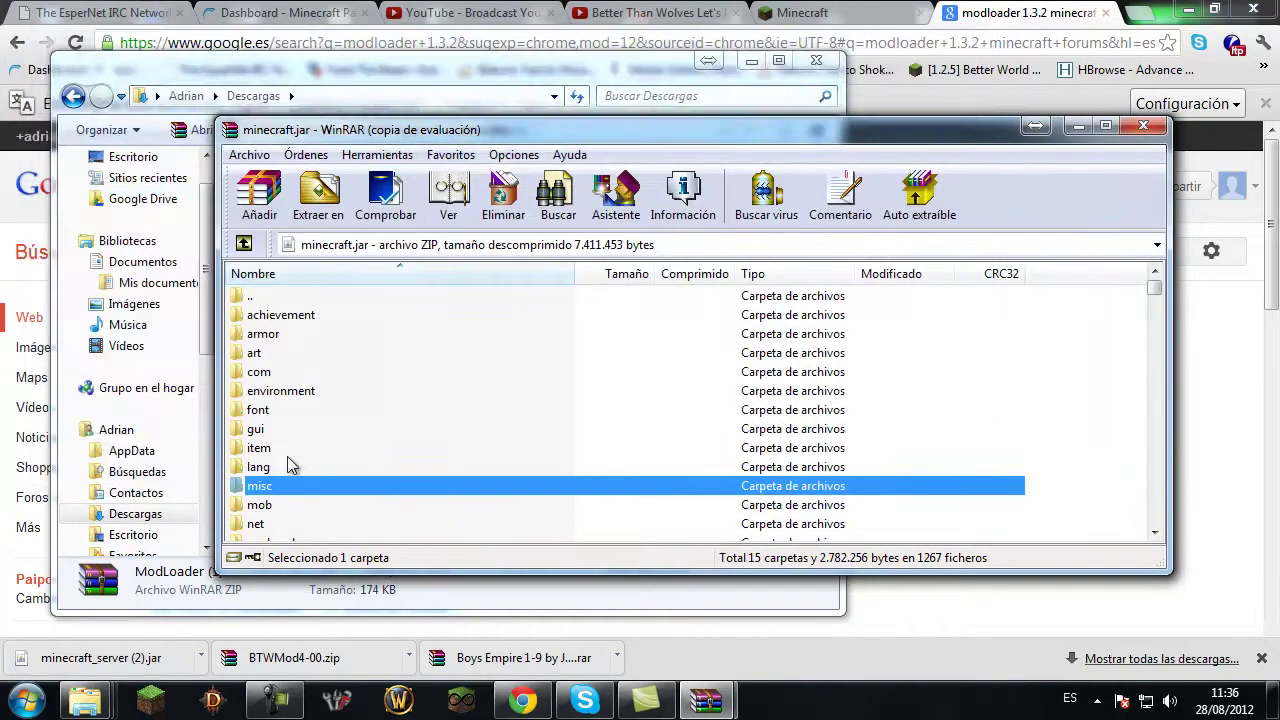
Add the entire contents of the MINECRAFT-JAR folder in BTWMod4-00.zip to minecraft.jar with the default archive settings.
click(367, 650)
double_click(110, 245)
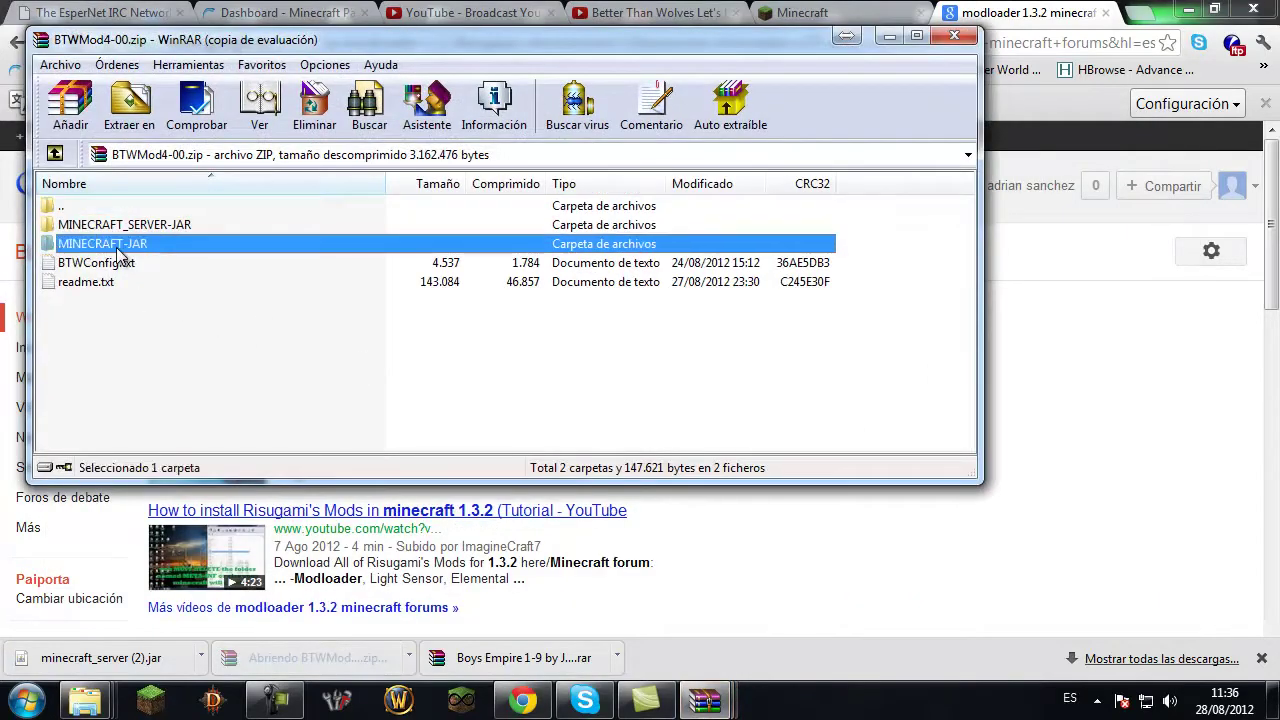
click(651, 176)
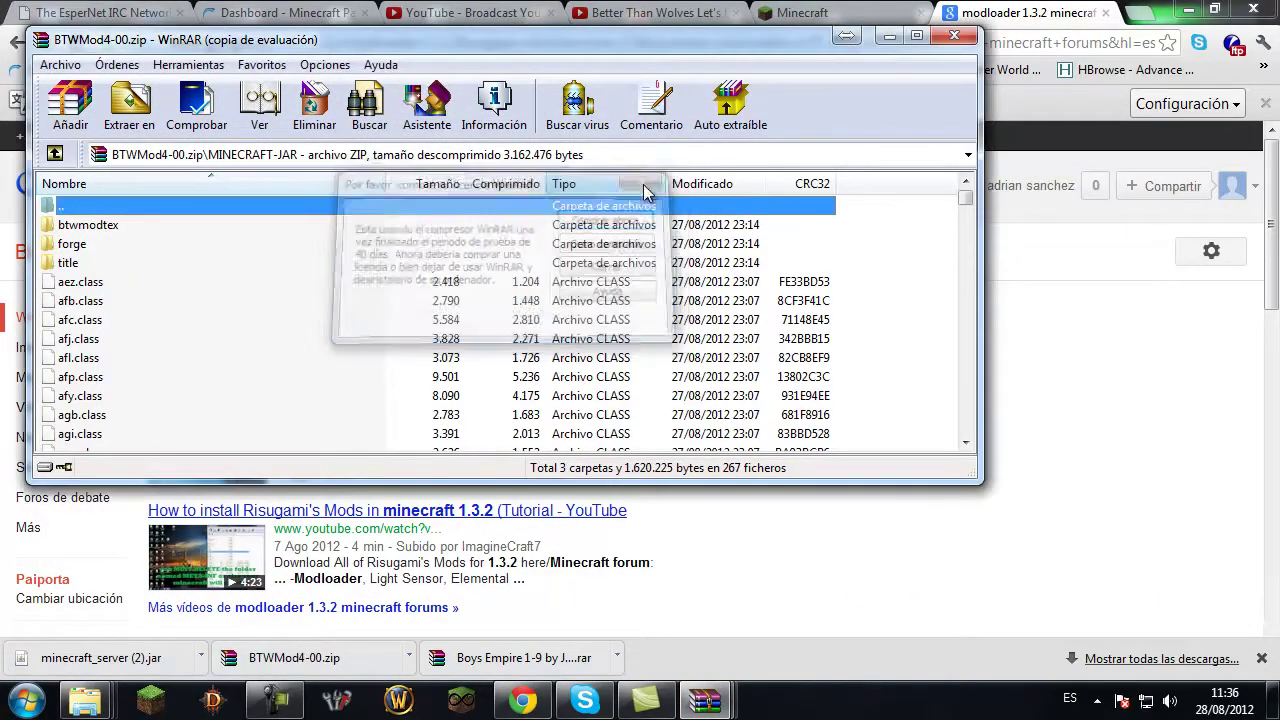
right_click(275, 319)
click(352, 313)
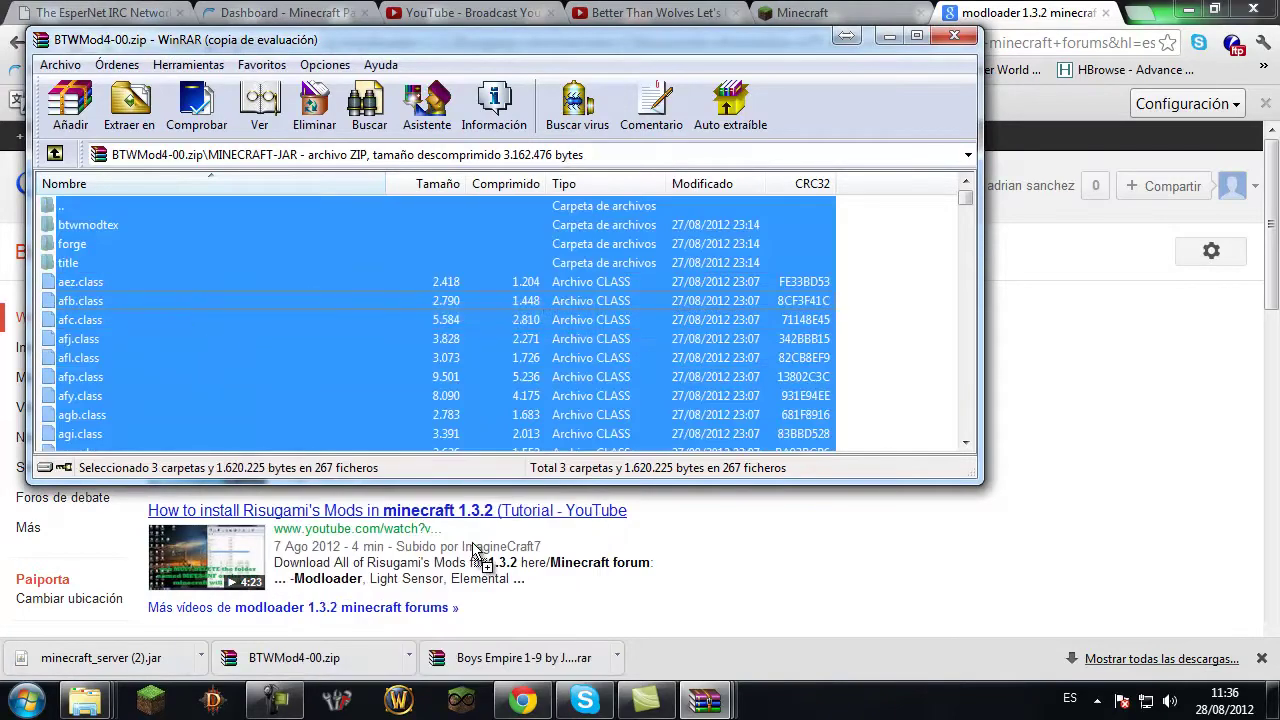
drag(600, 612, 705, 590)
drag(535, 427, 535, 430)
click(757, 517)
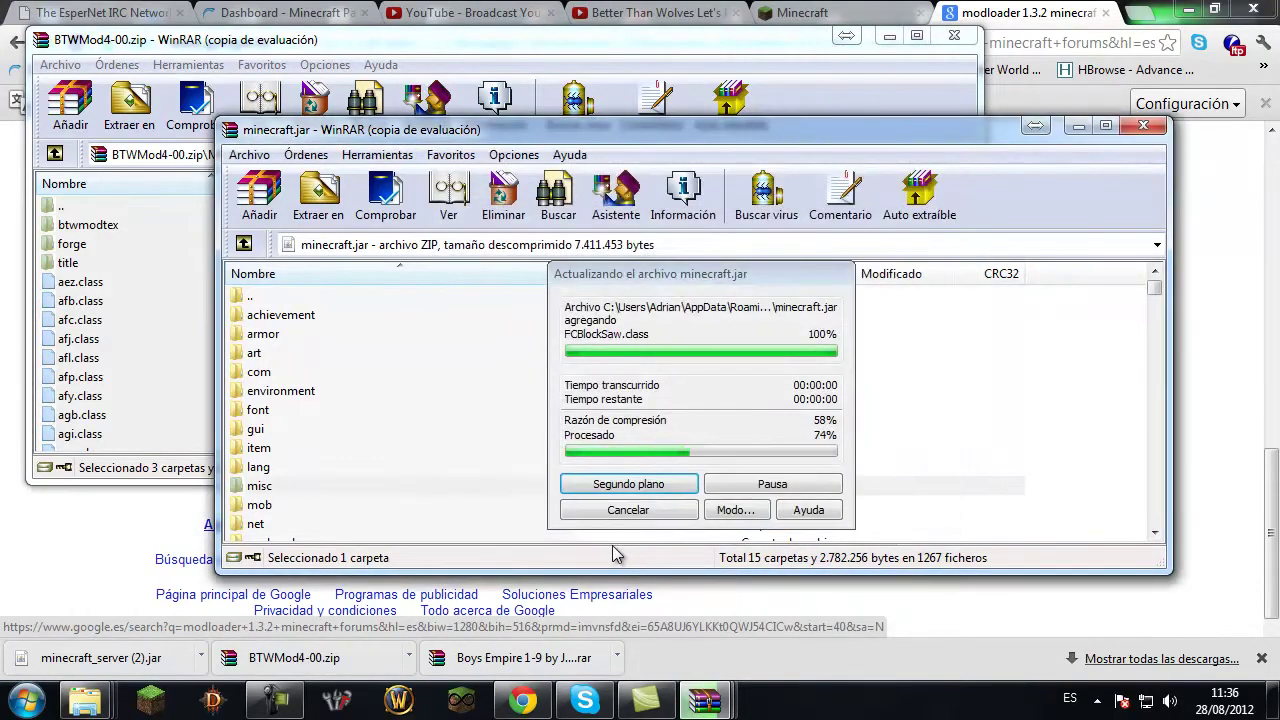
Close the minecraft.jar archive and all open BTWMod4-00.zip archive windows.
click(1142, 126)
click(954, 35)
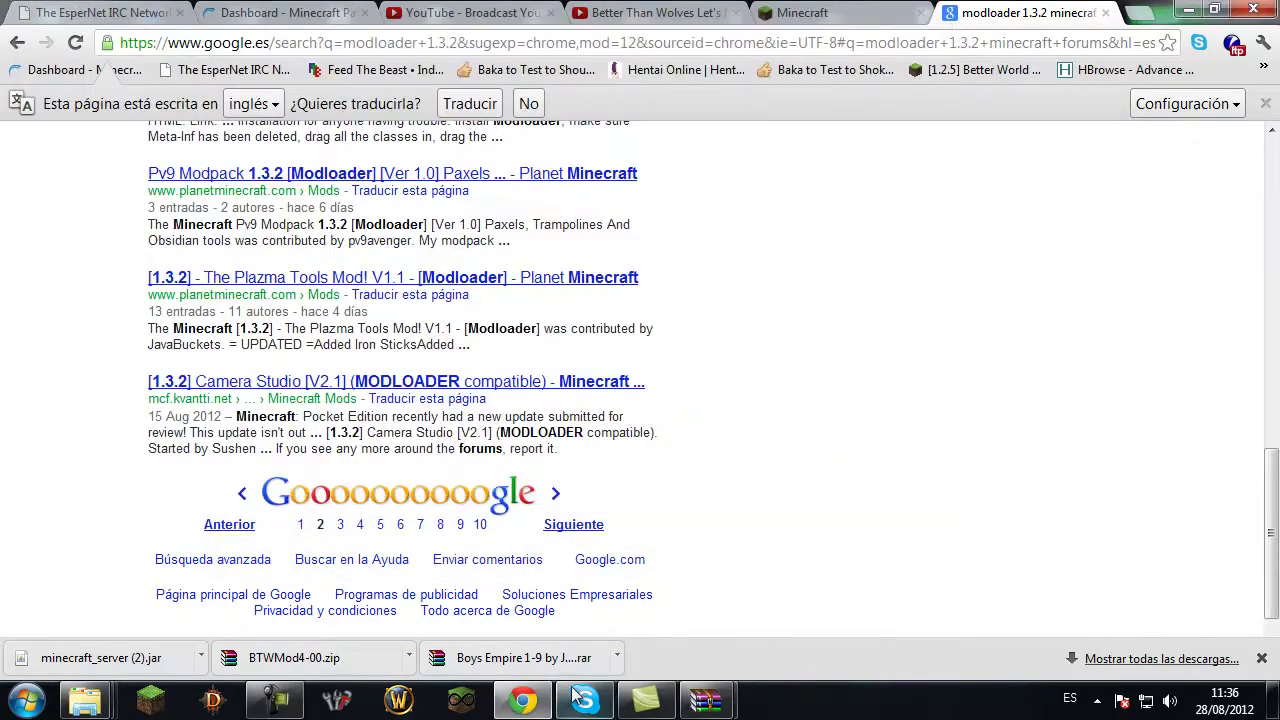
mouse_move(707, 697)
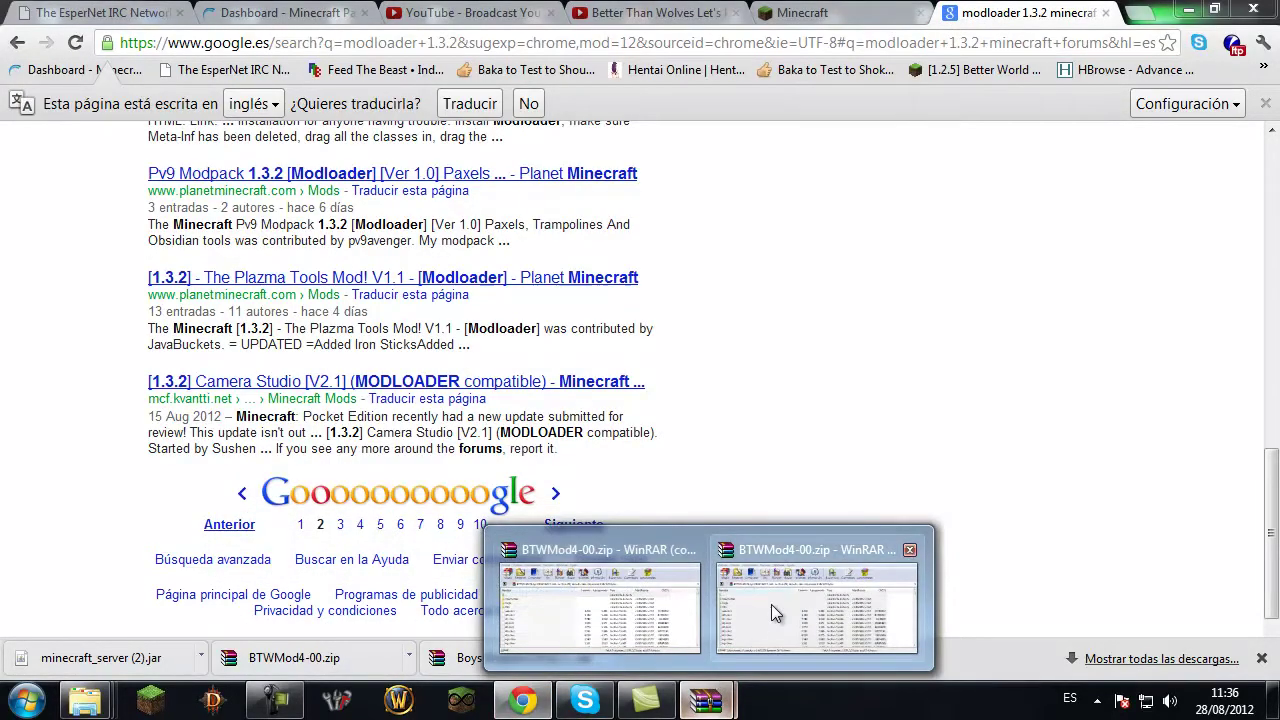
click(909, 549)
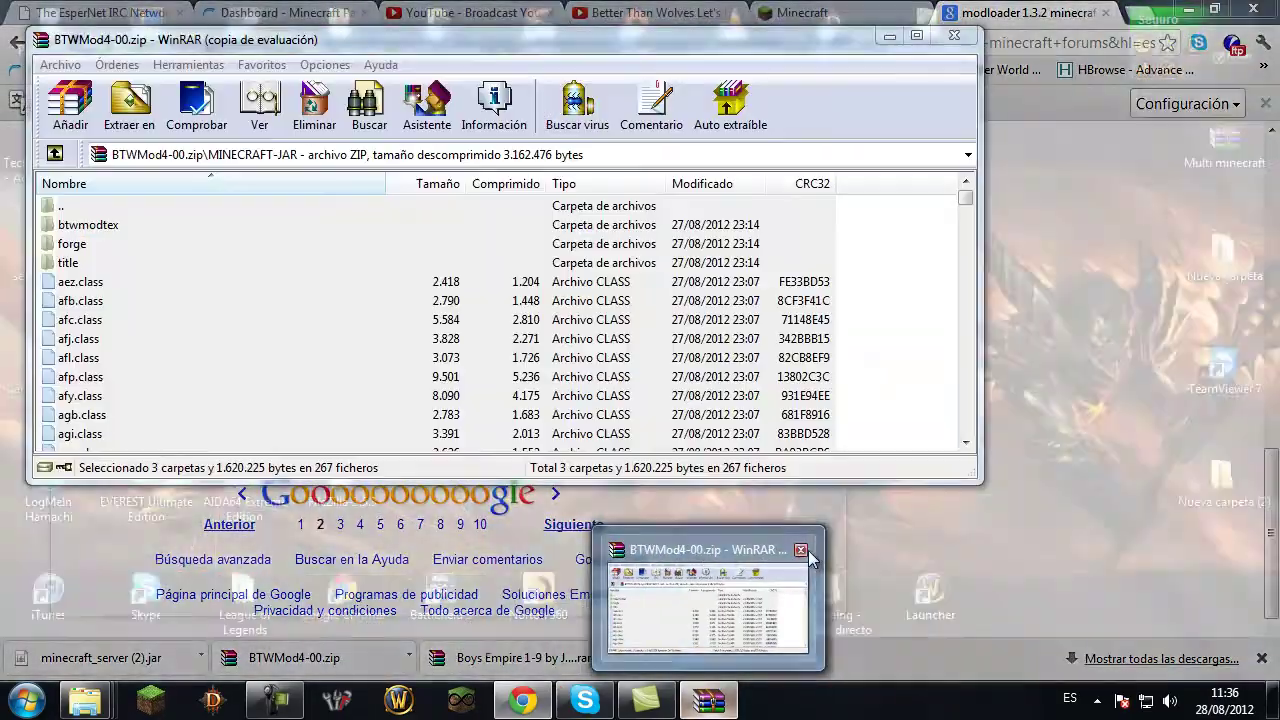
click(803, 551)
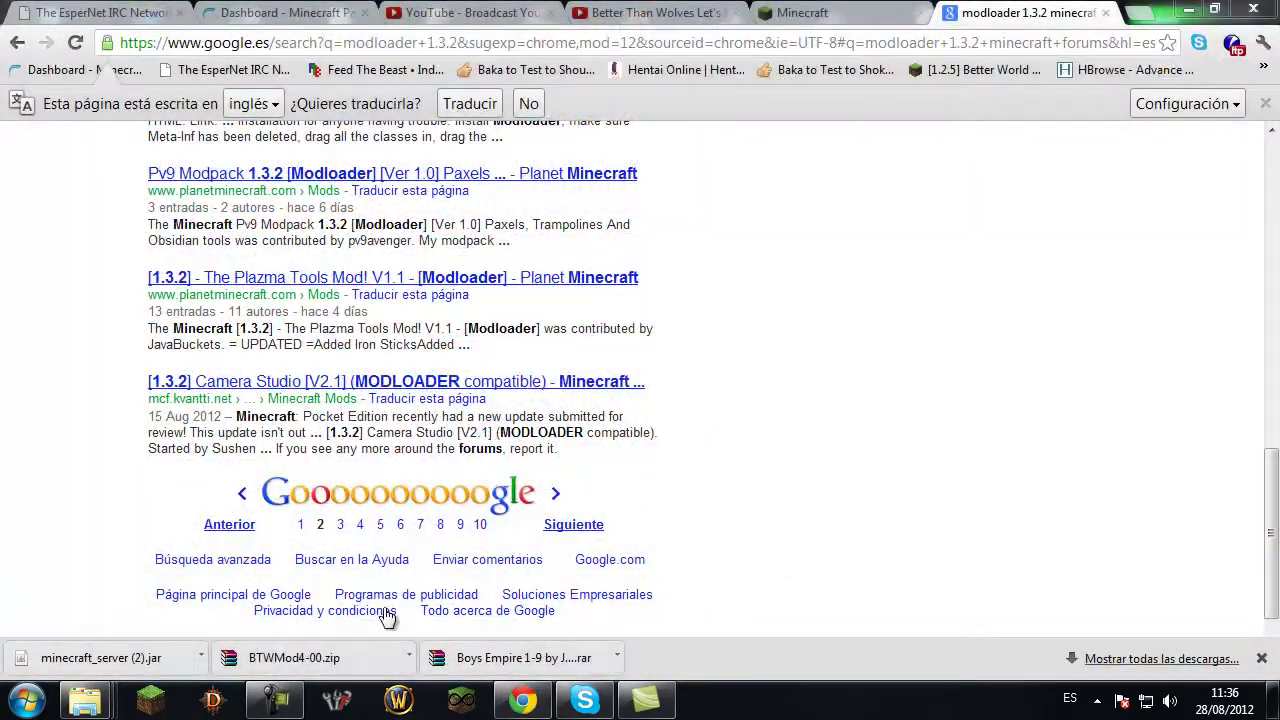
Reopen the downloaded BTWMod4-00.zip and open the .minecraft folder through the Roaming shortcut on the desktop.
click(347, 650)
mouse_move(85, 697)
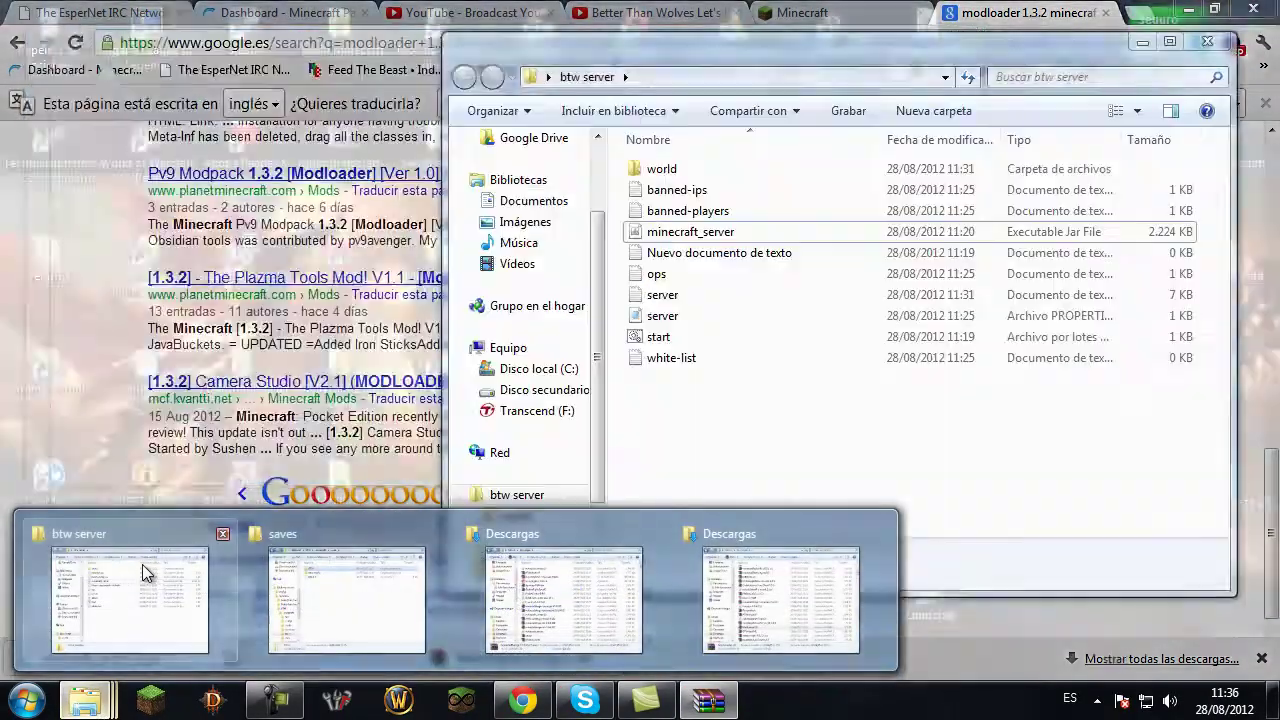
key(Escape)
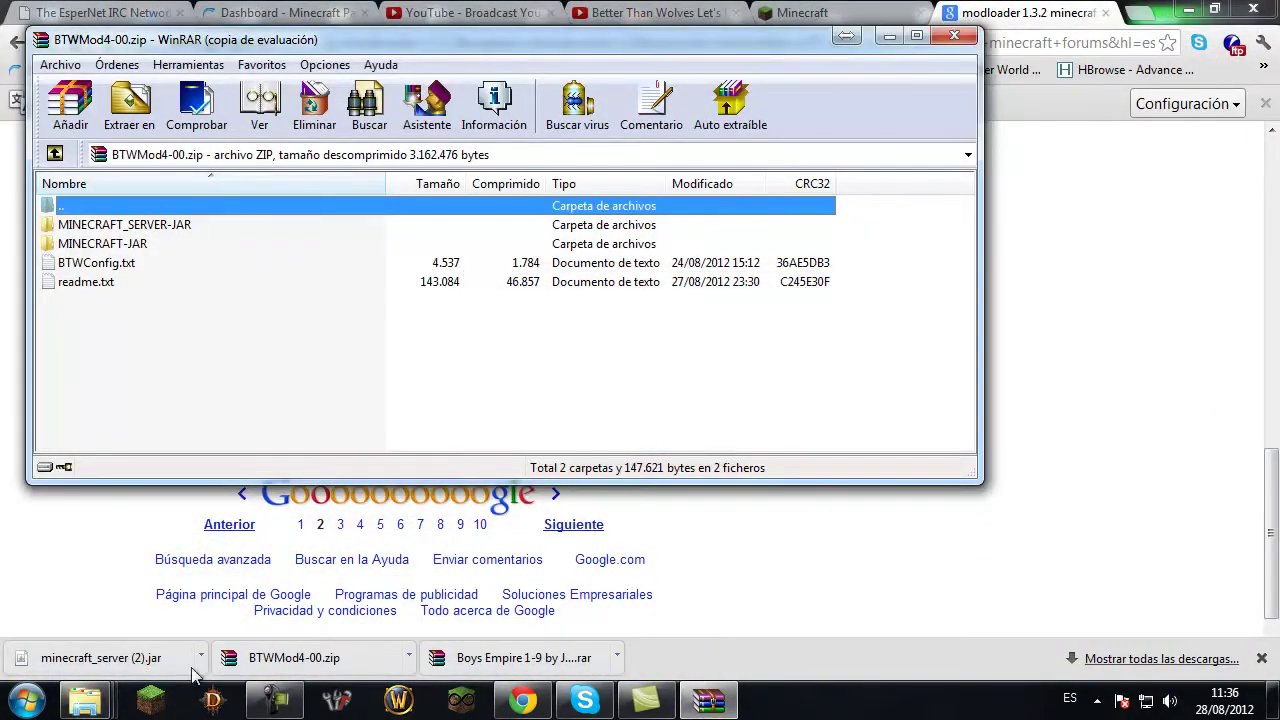
click(85, 698)
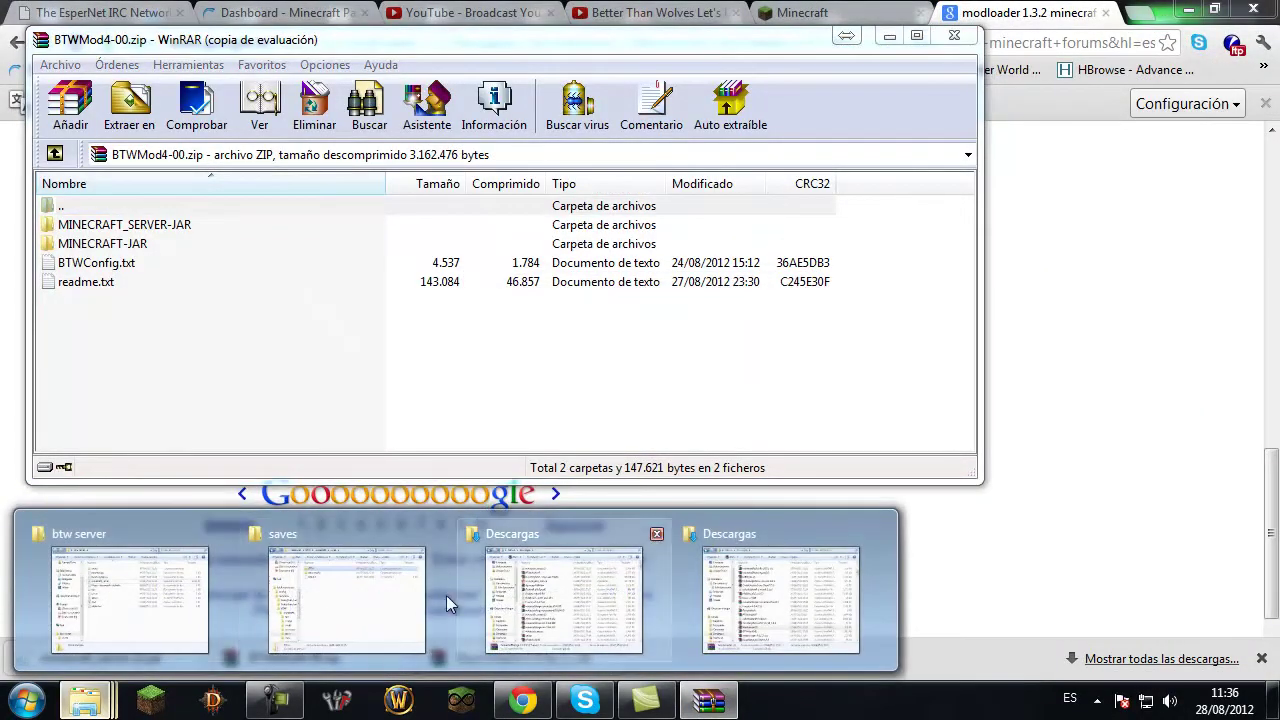
click(470, 600)
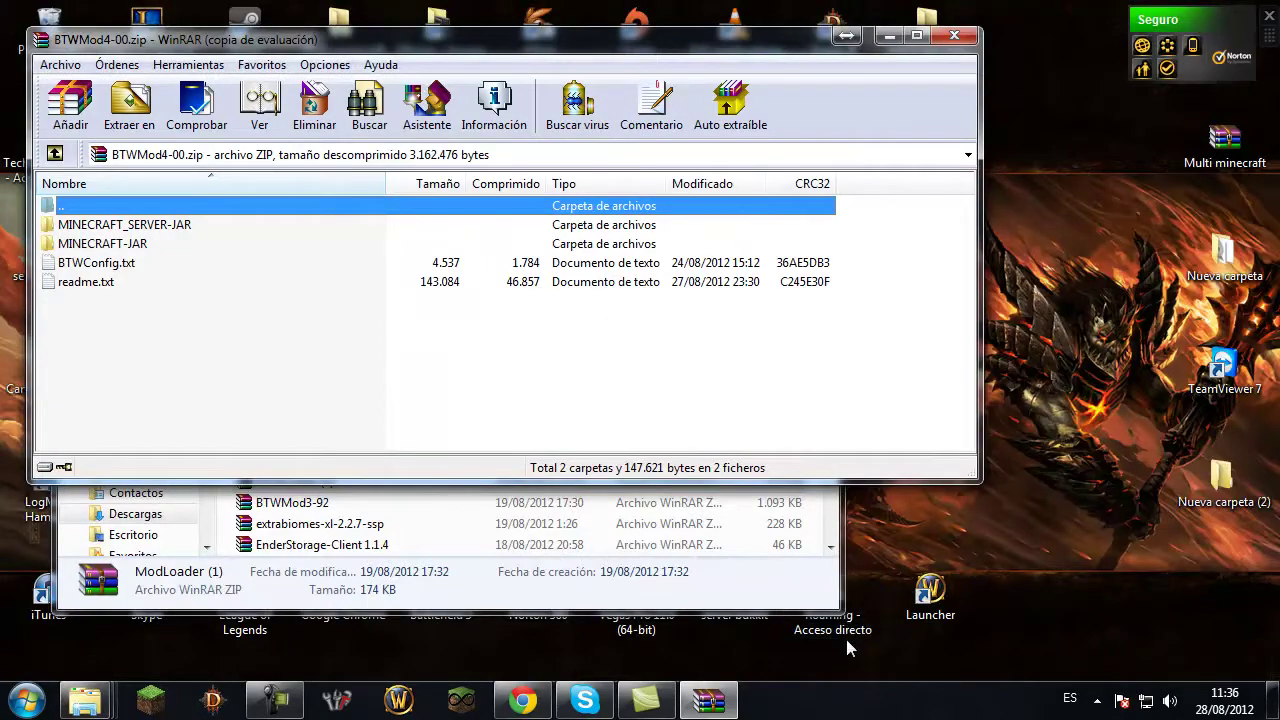
click(846, 648)
double_click(850, 637)
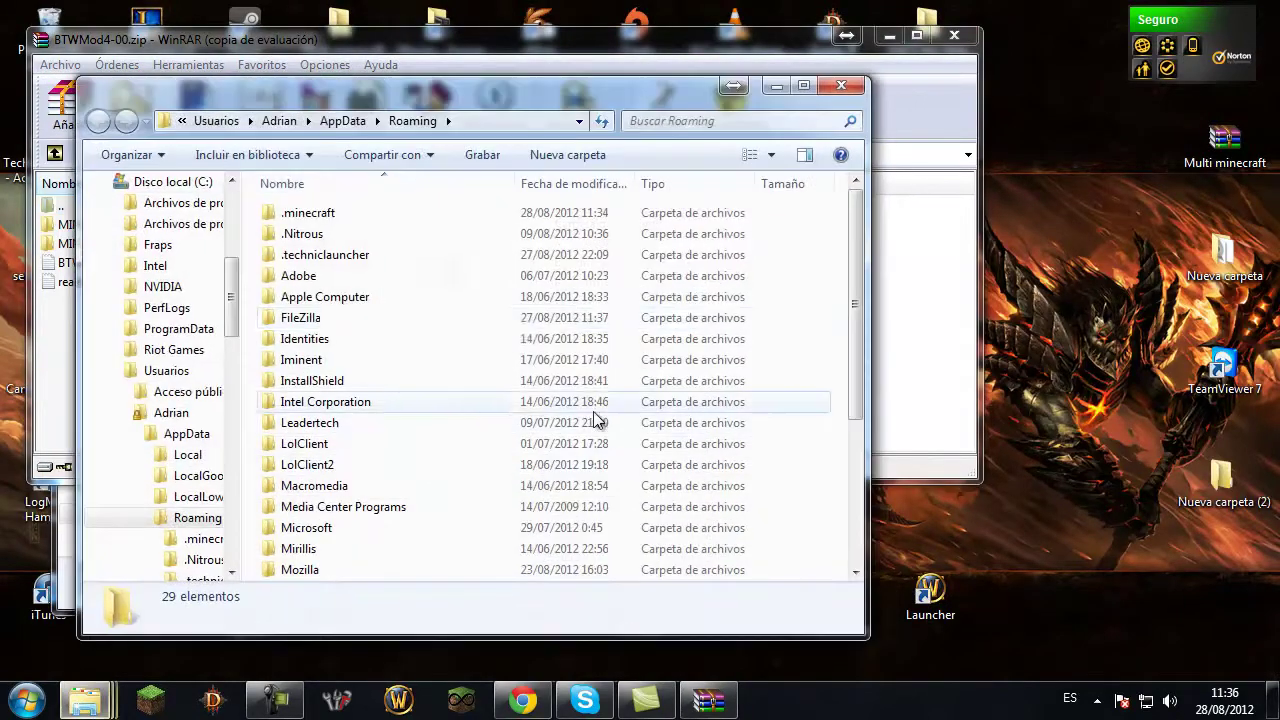
double_click(325, 213)
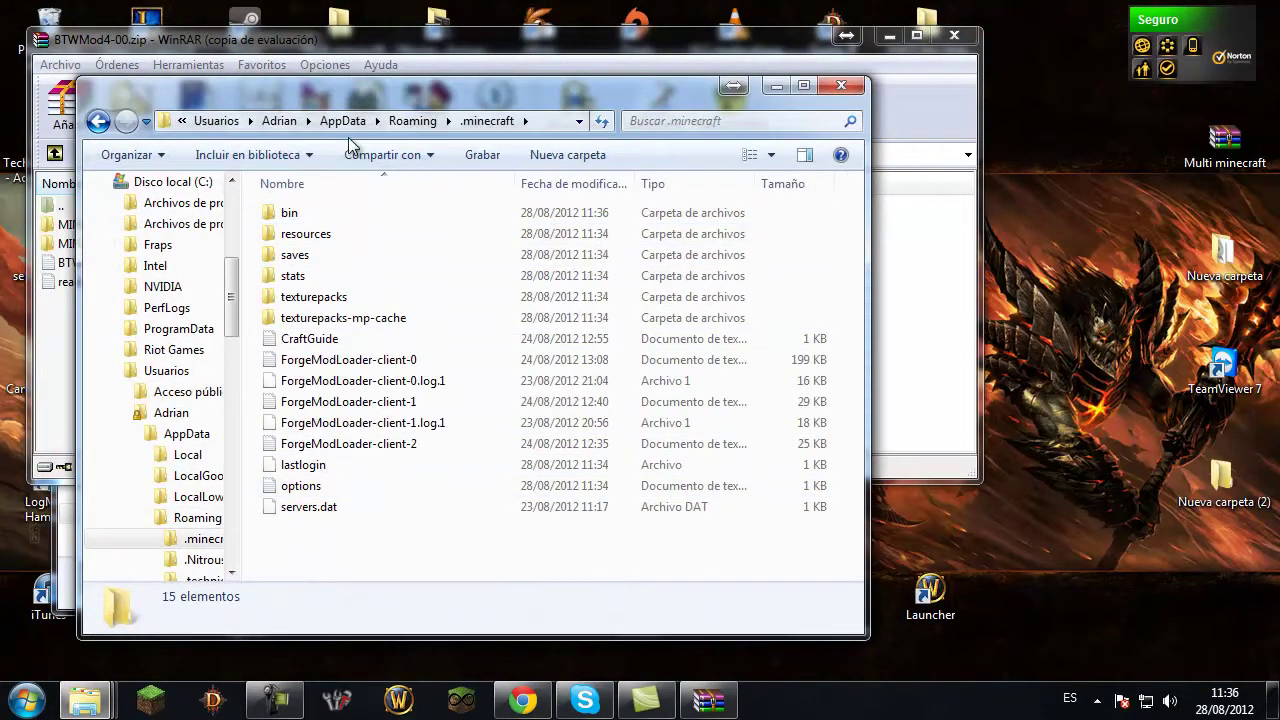
Copy BTWConfig.txt from BTWMod4-00.zip into the .minecraft folder.
drag(317, 101, 626, 111)
click(101, 270)
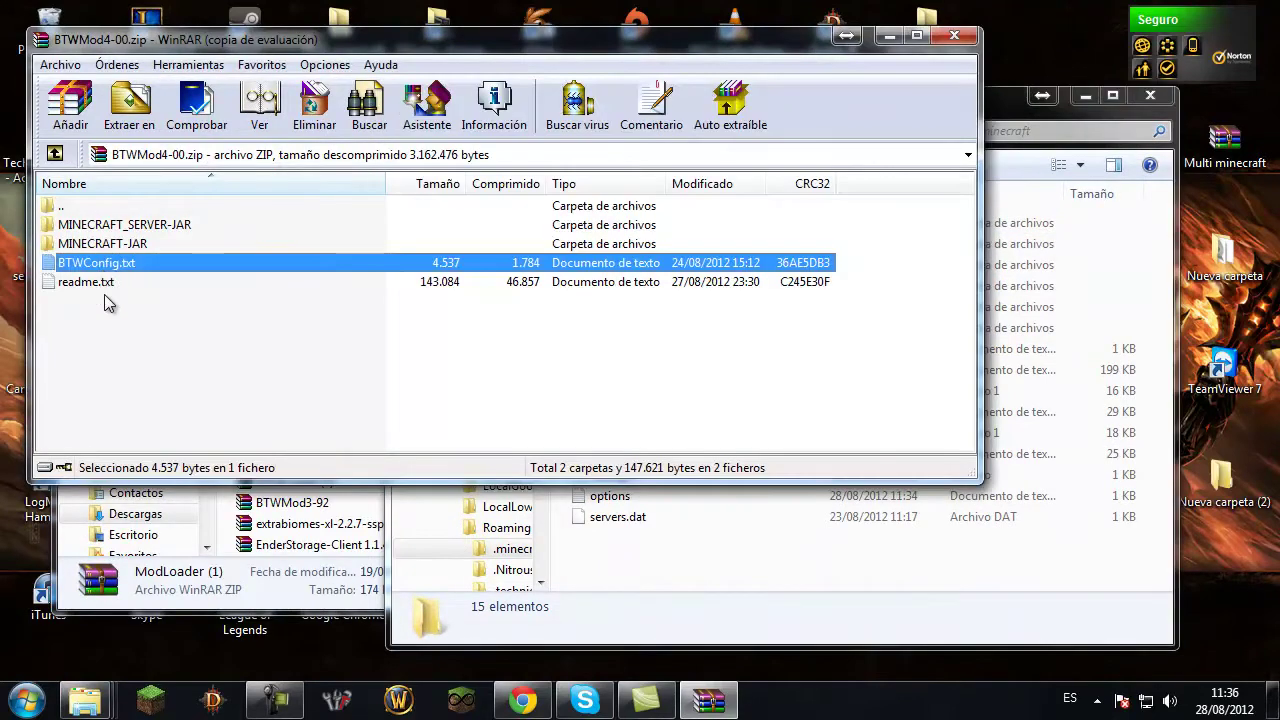
drag(700, 573, 698, 600)
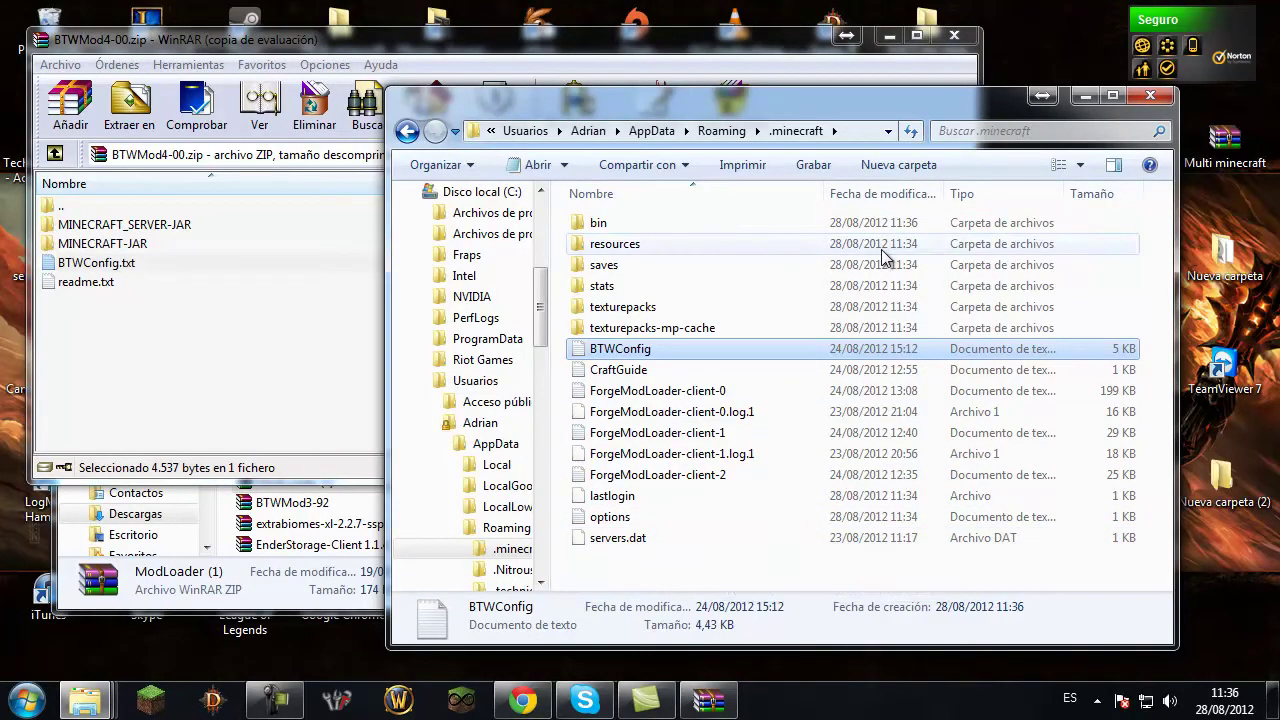
Open the minecraft jar from the bin folder of .minecraft with WinRAR.
click(150, 700)
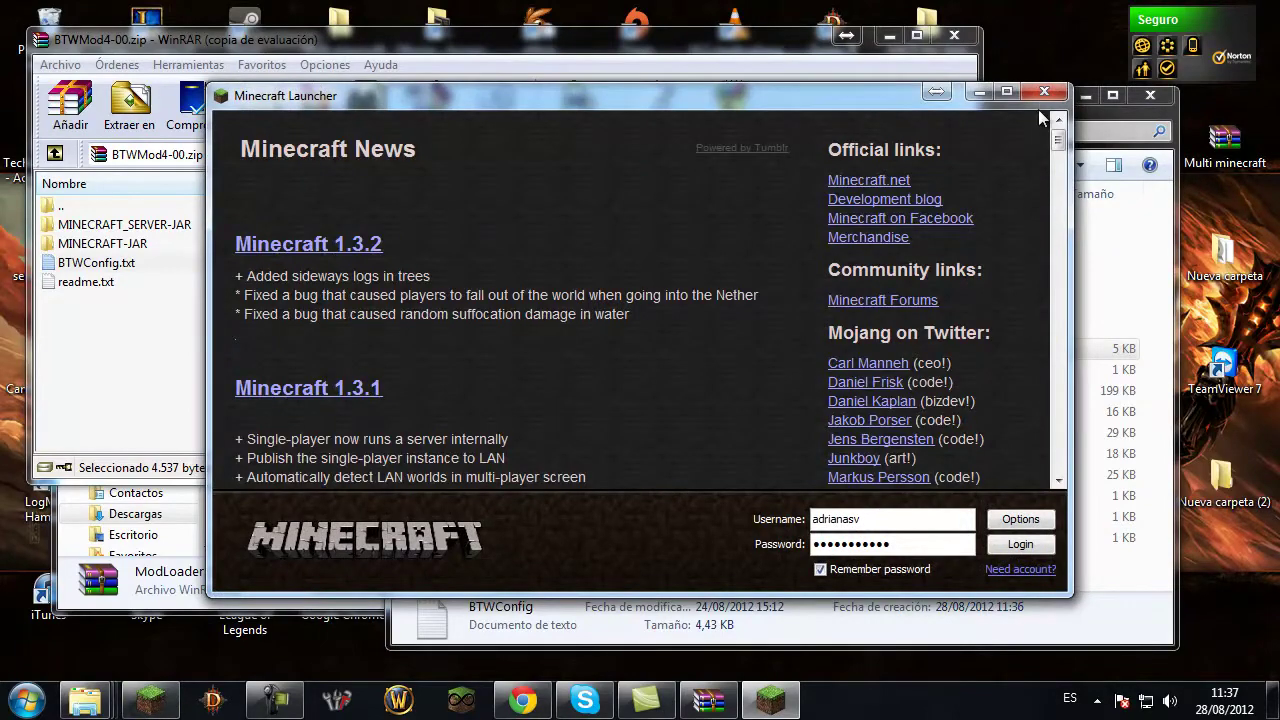
click(1043, 93)
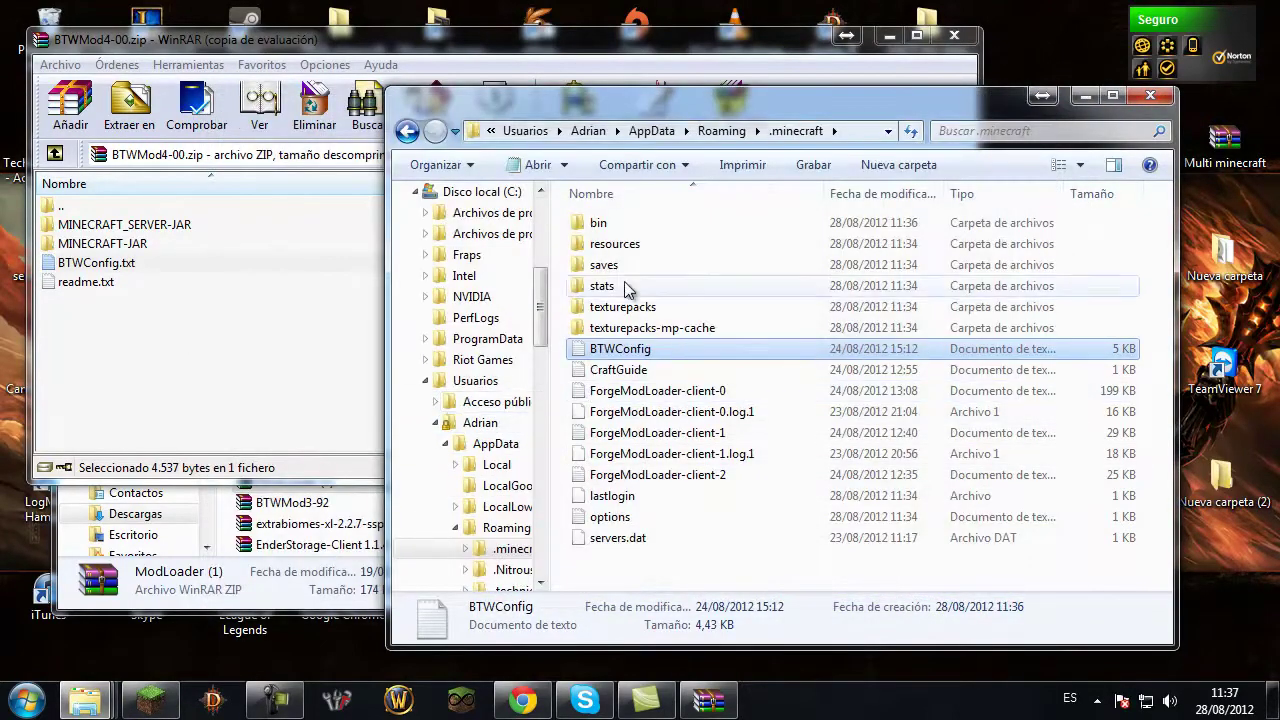
double_click(632, 224)
click(633, 328)
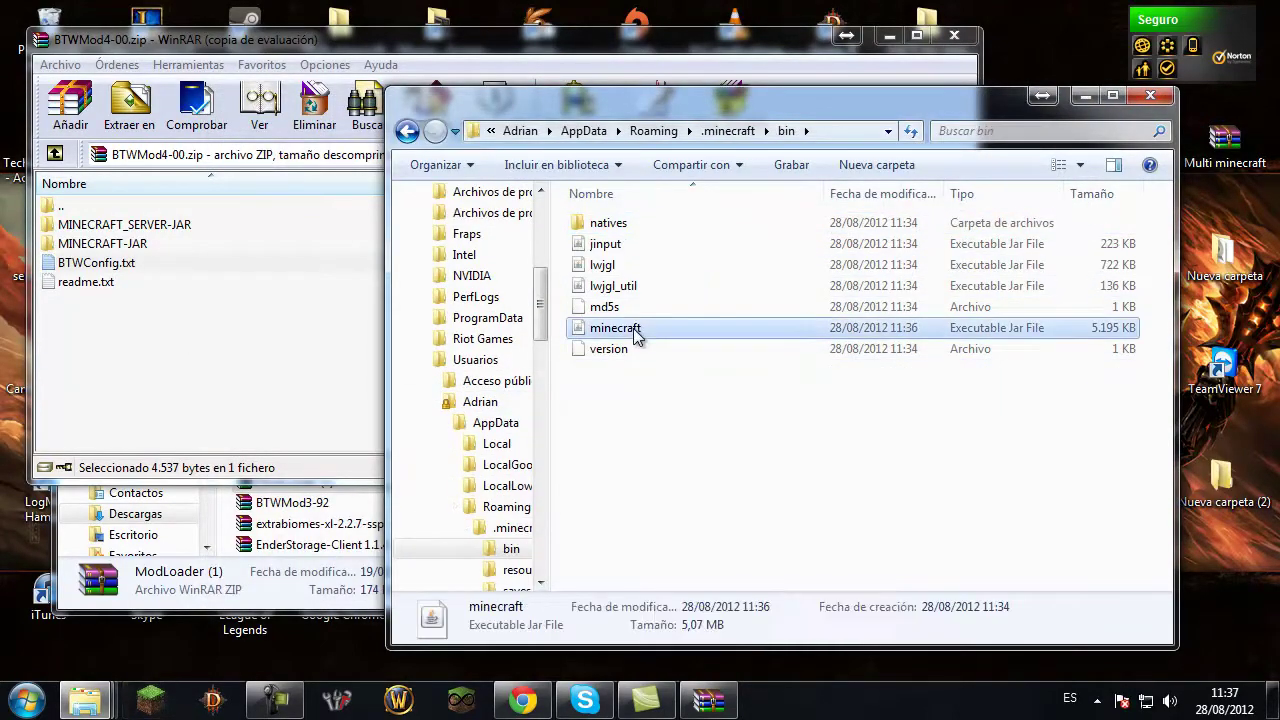
right_click(633, 328)
mouse_move(837, 346)
click(916, 383)
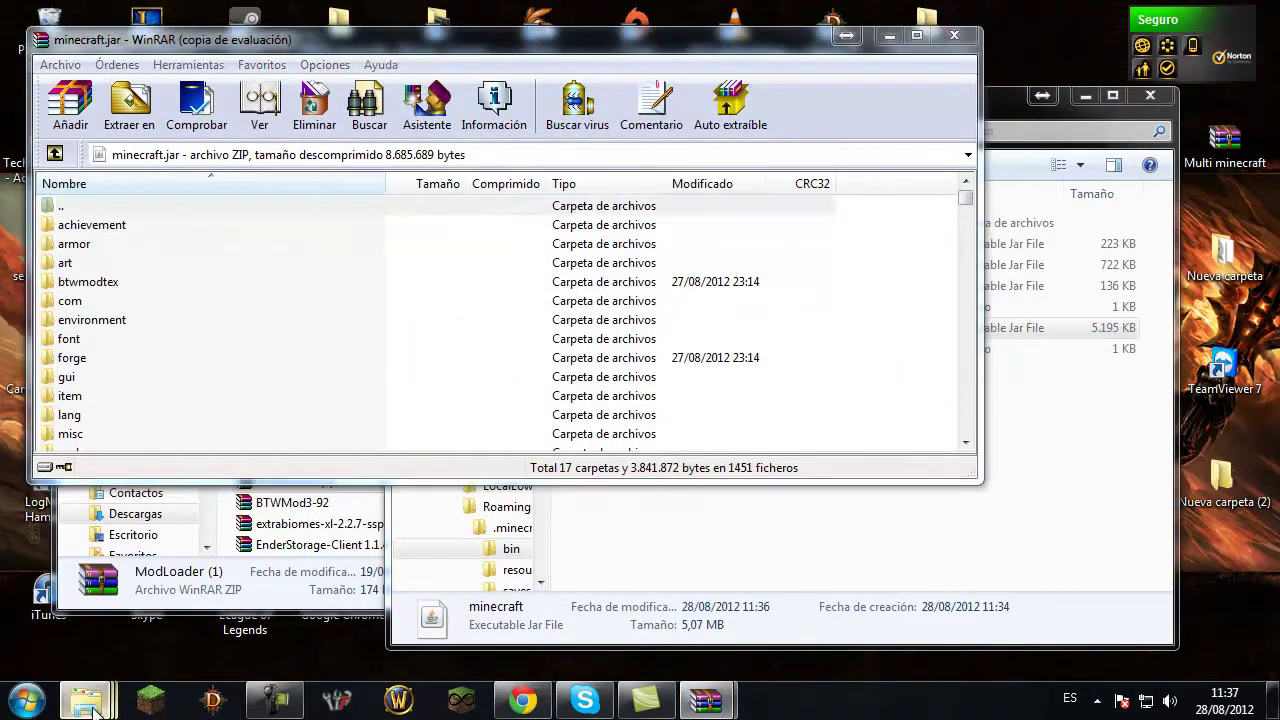
Open the TooManyItems2012_08_16_1.3.2 archive from the Descargas folder.
mouse_move(85, 700)
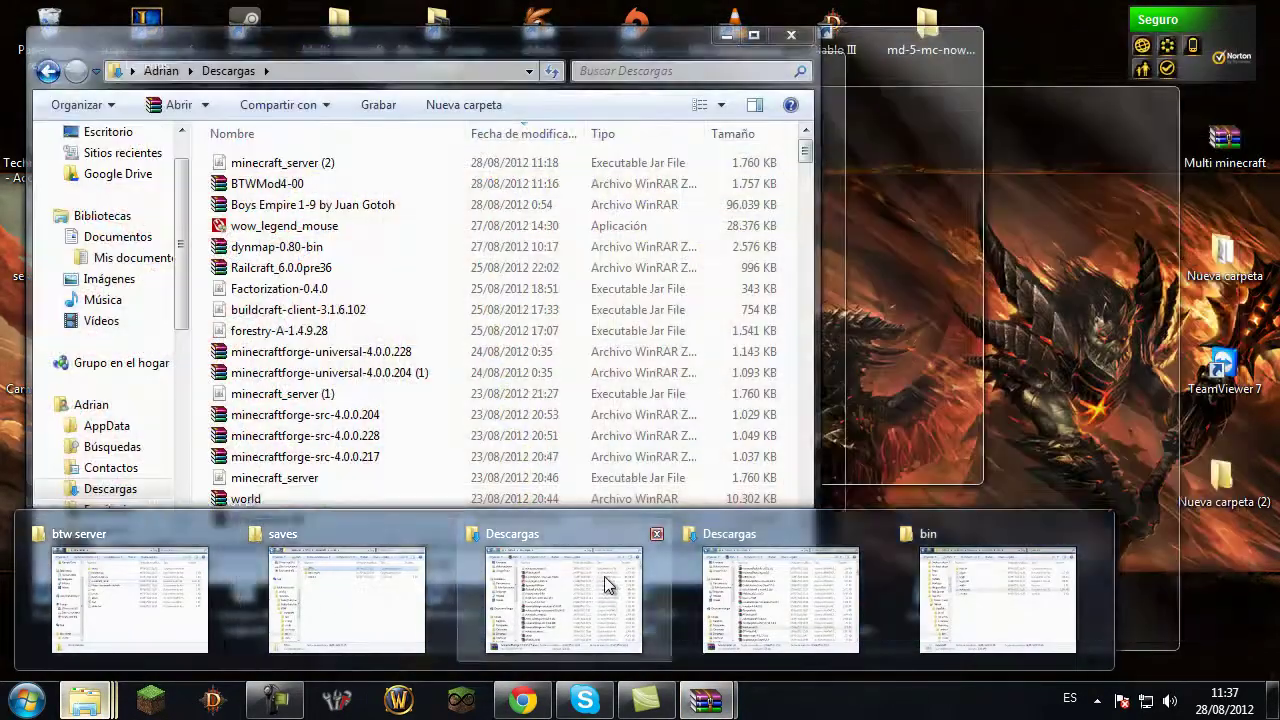
click(605, 585)
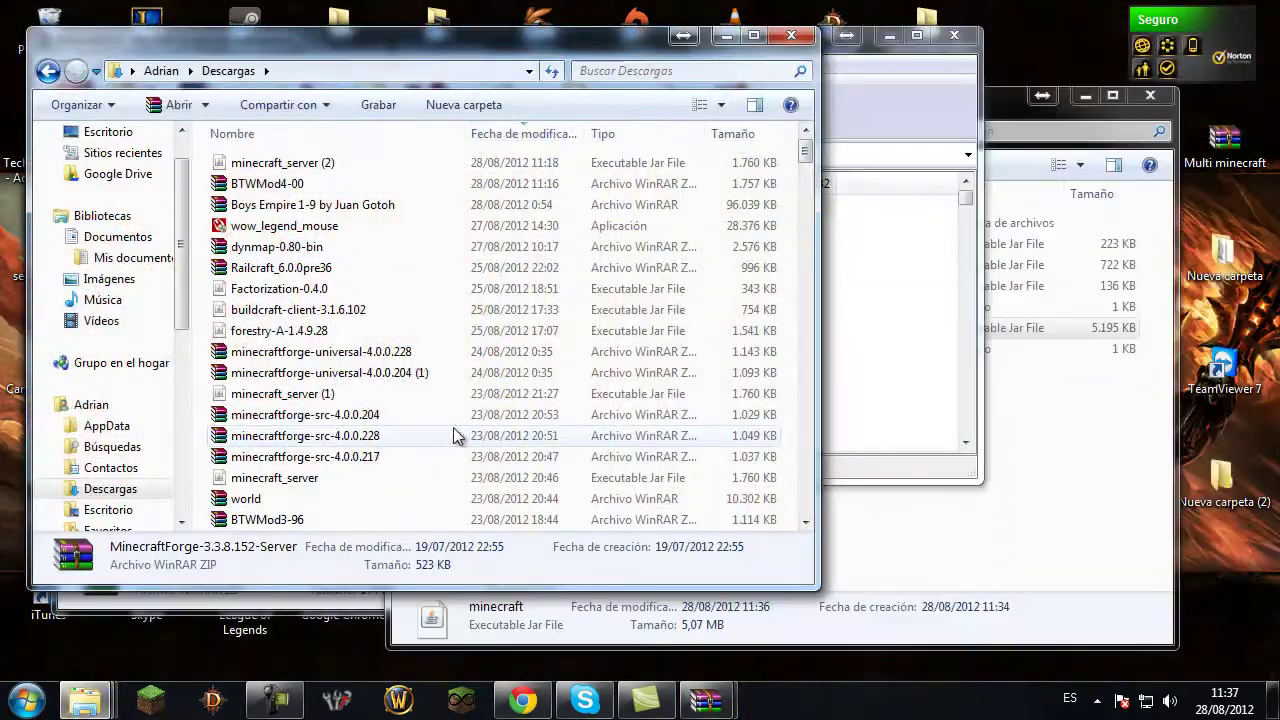
click(319, 500)
key(t)
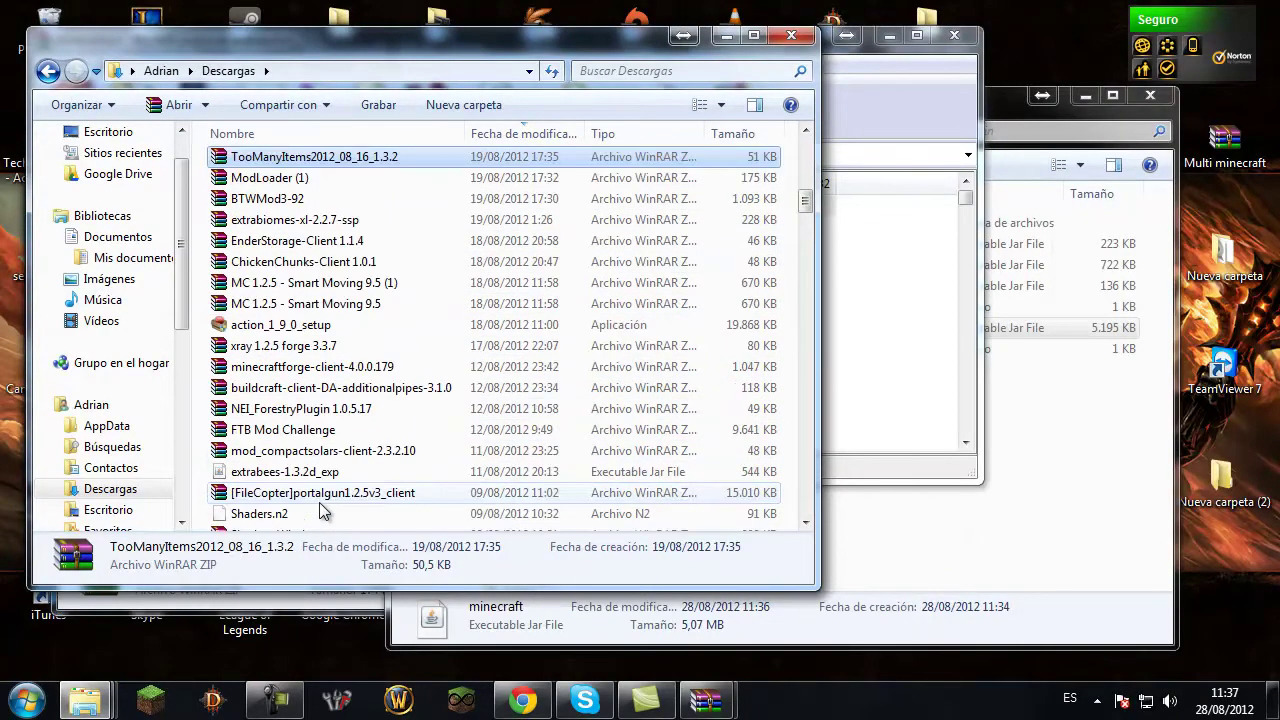
double_click(360, 157)
Add all the TooManyItems2012_08_16_1.3.2.zip files to minecraft.jar with the default archive settings, dismissing the licence reminder.
click(320, 444)
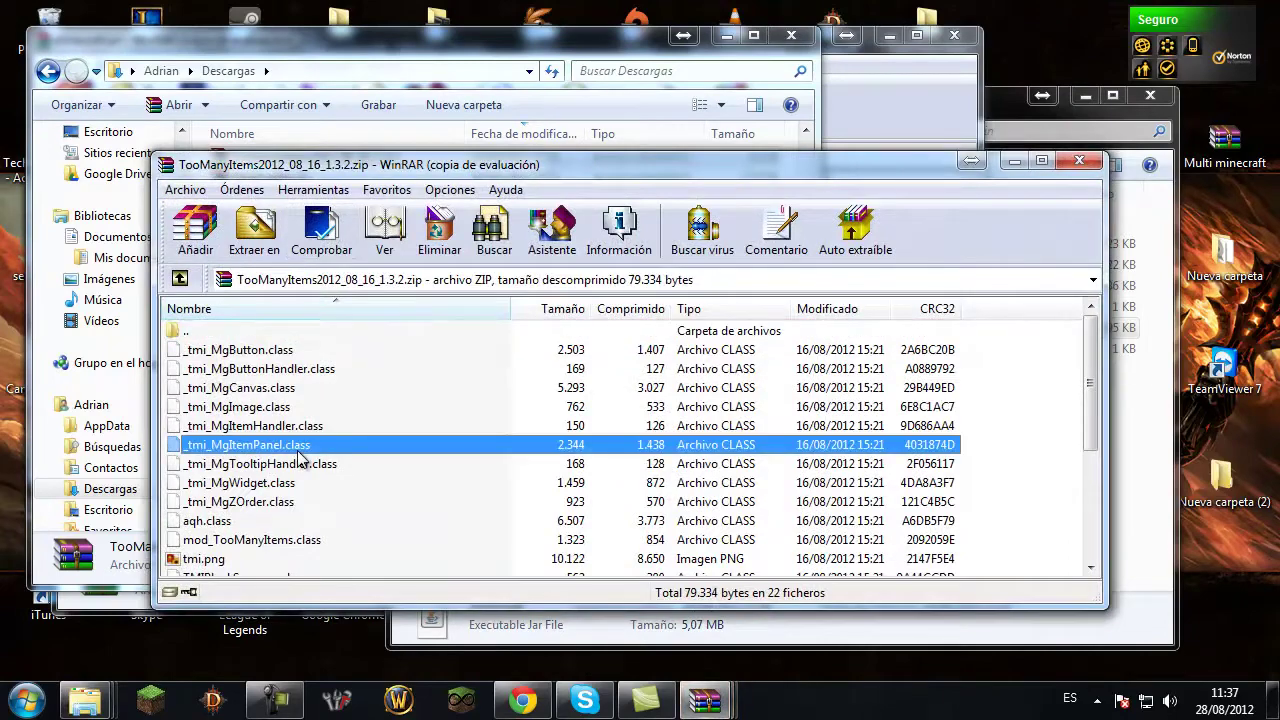
click(784, 304)
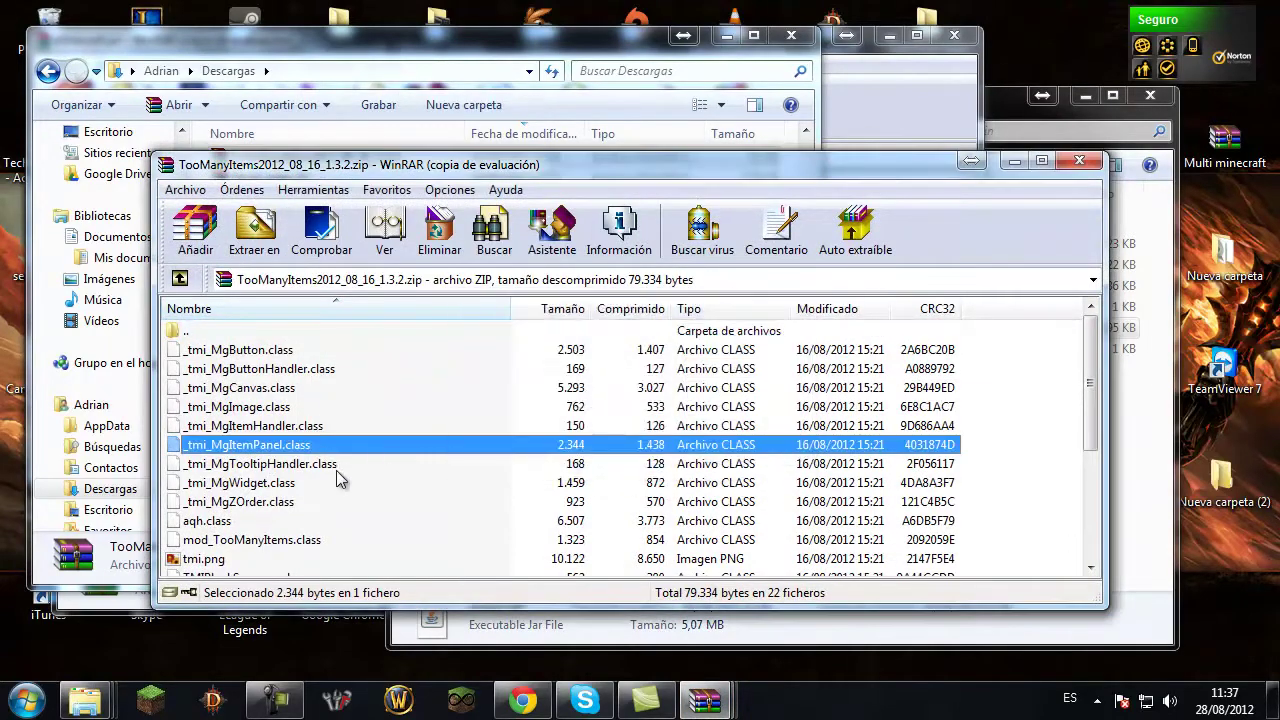
right_click(335, 465)
click(414, 96)
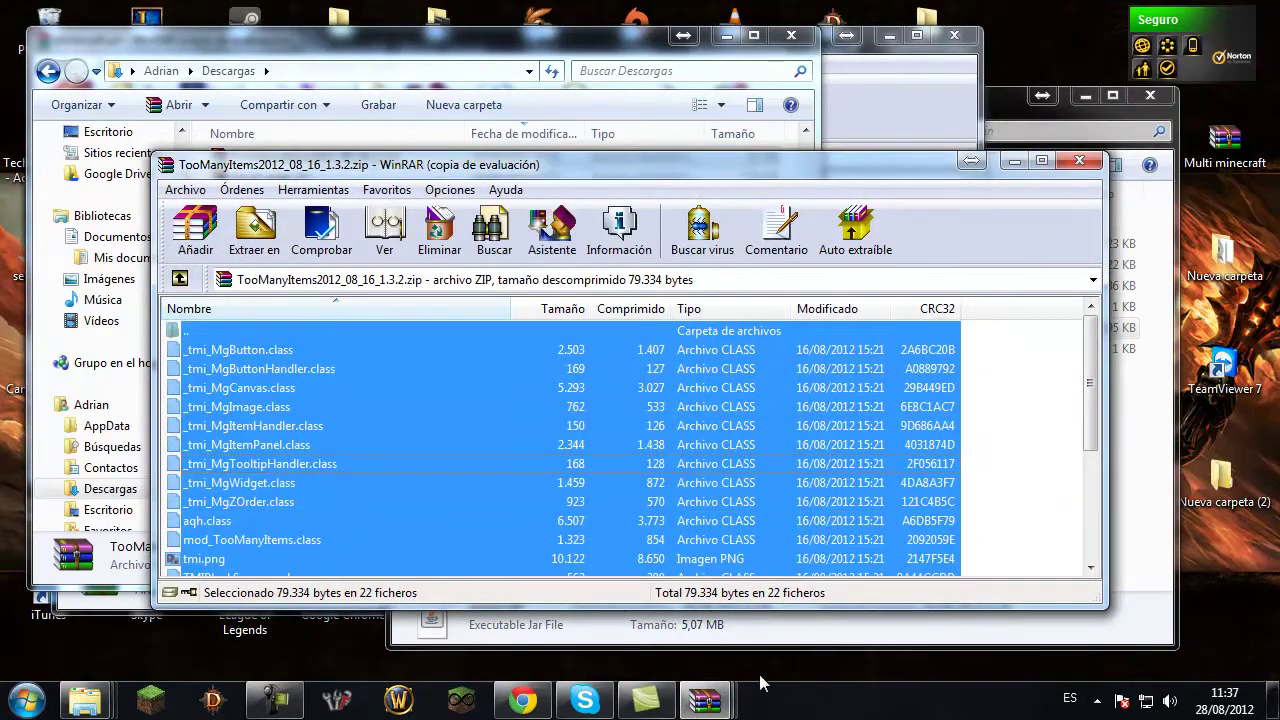
mouse_move(715, 700)
click(676, 624)
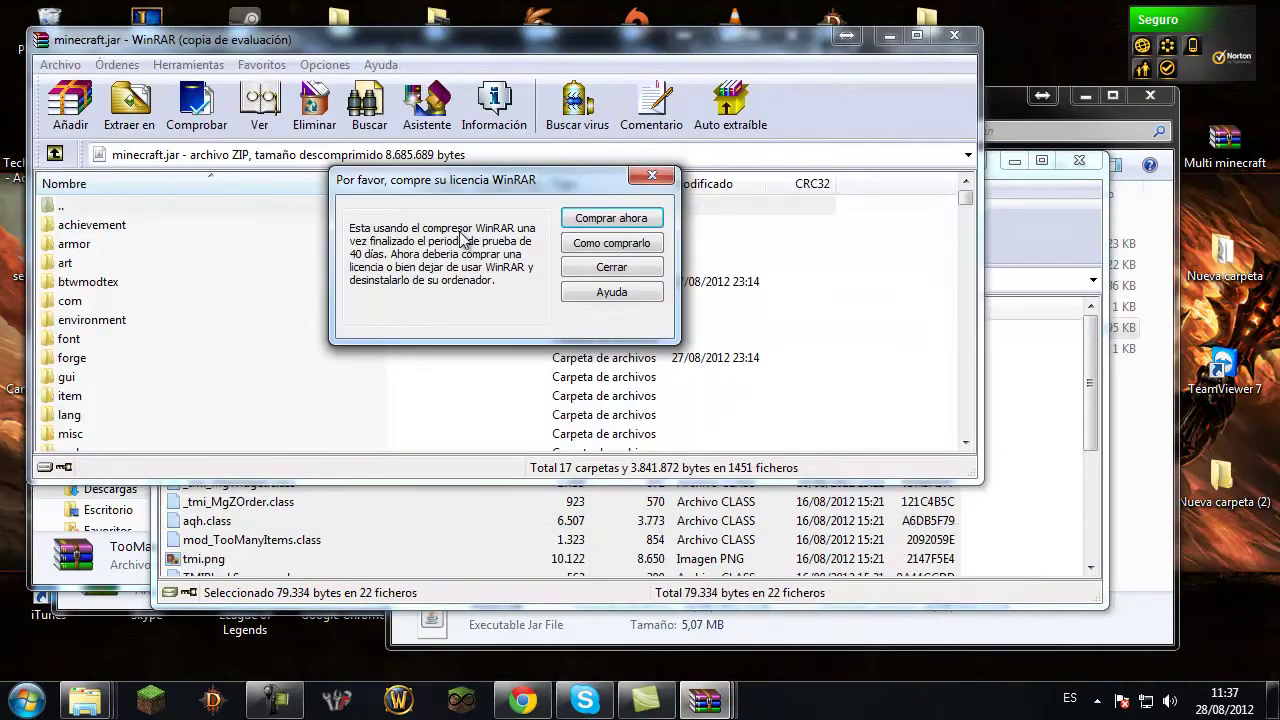
click(657, 178)
drag(636, 40, 996, 76)
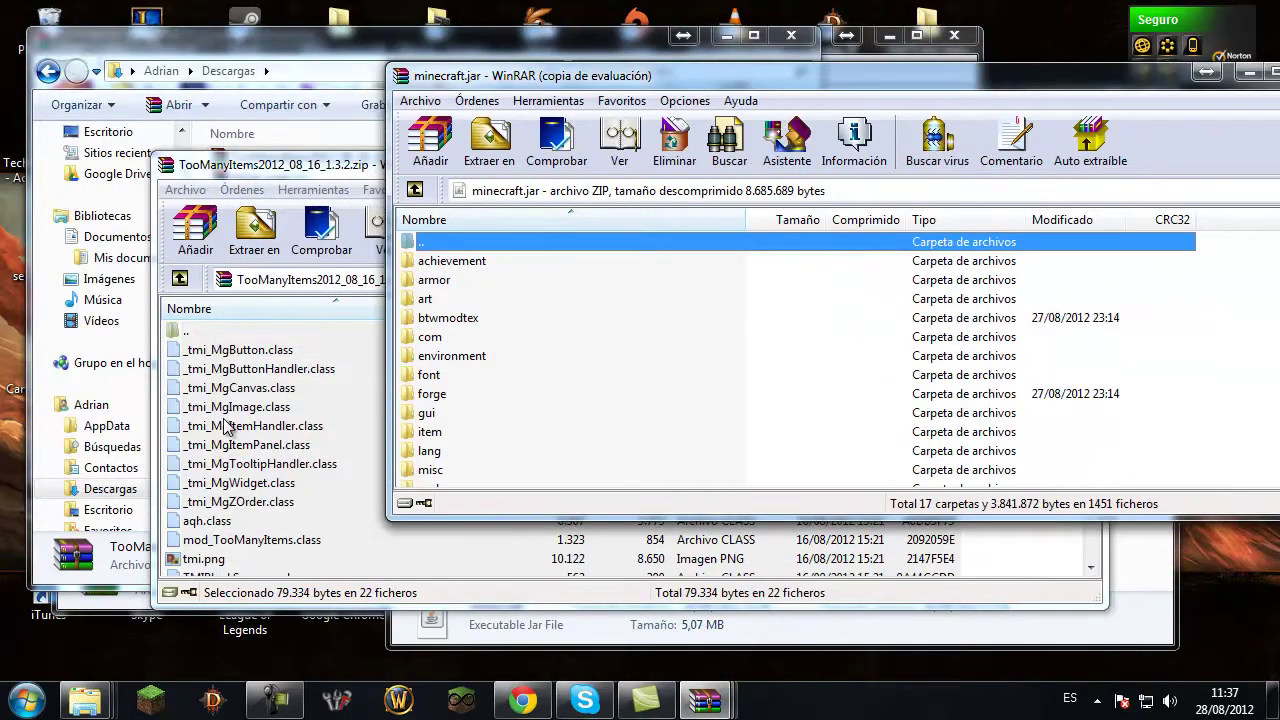
click(245, 359)
drag(1108, 397, 1014, 347)
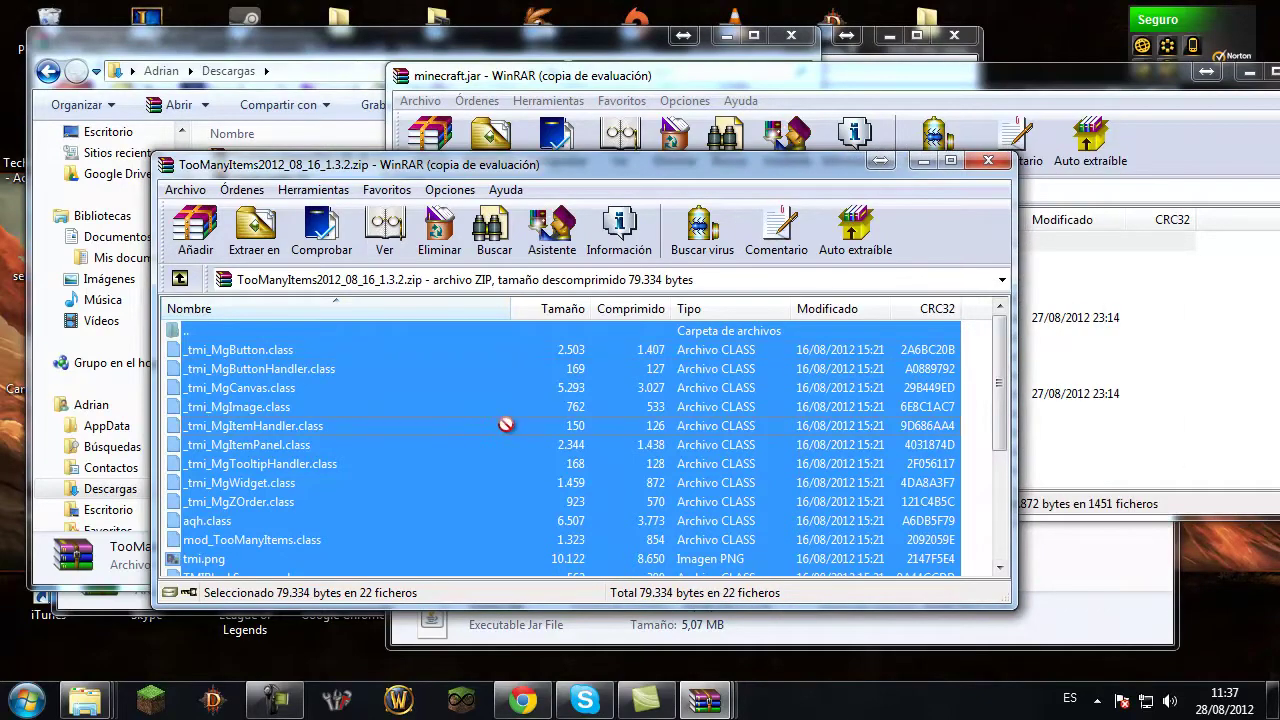
drag(1080, 310, 1078, 312)
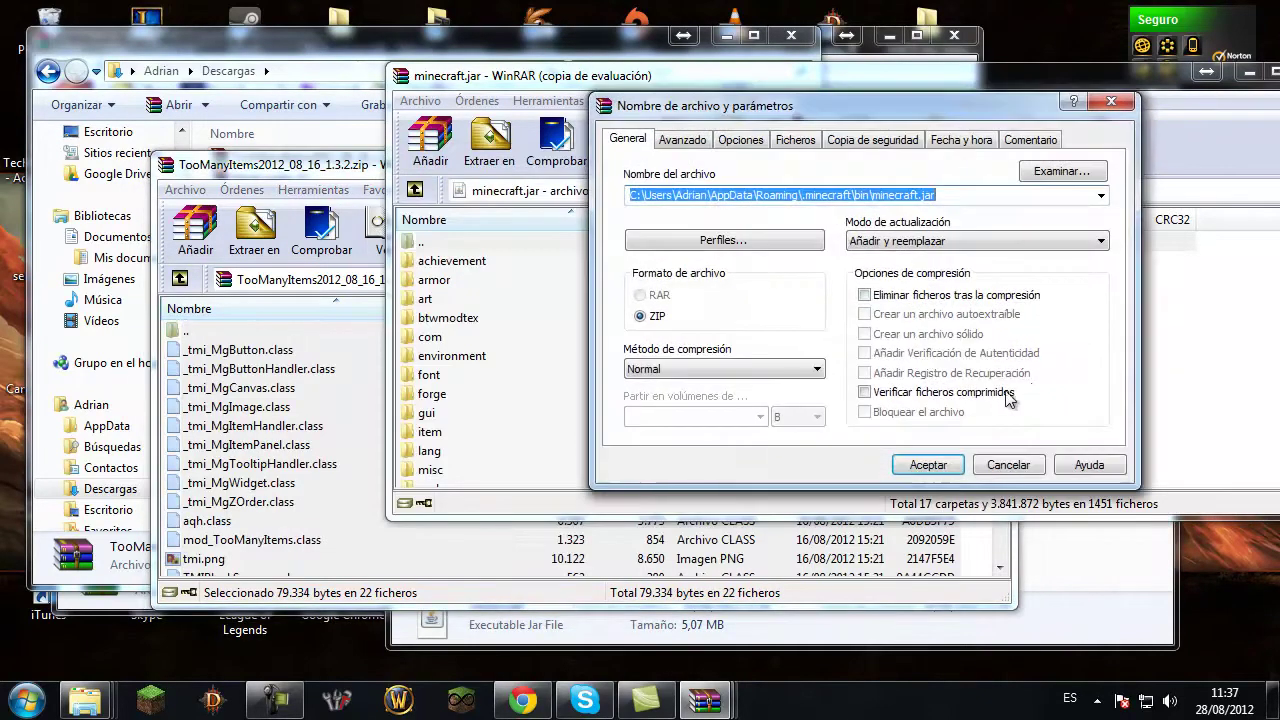
click(928, 465)
Close the minecraft.jar, TooManyItems and BTWMod4-00.zip archives along with the bin folder and the front Descargas window.
drag(864, 86, 772, 110)
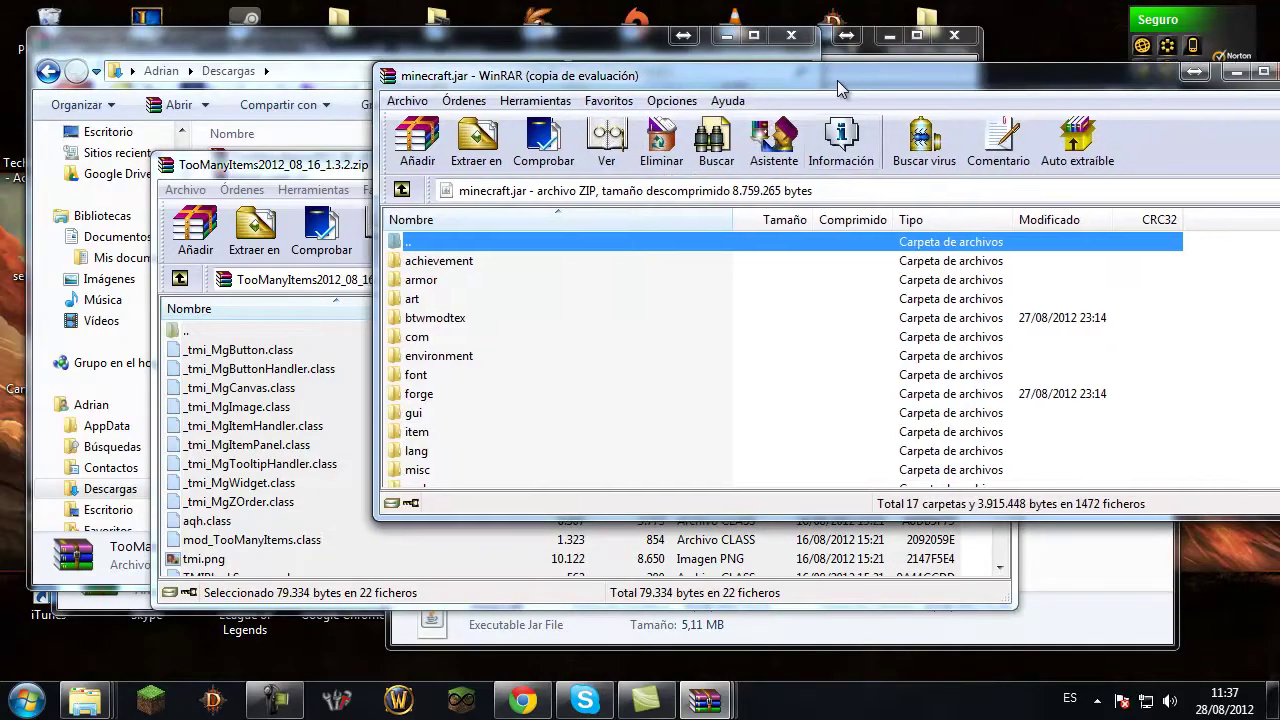
click(1221, 94)
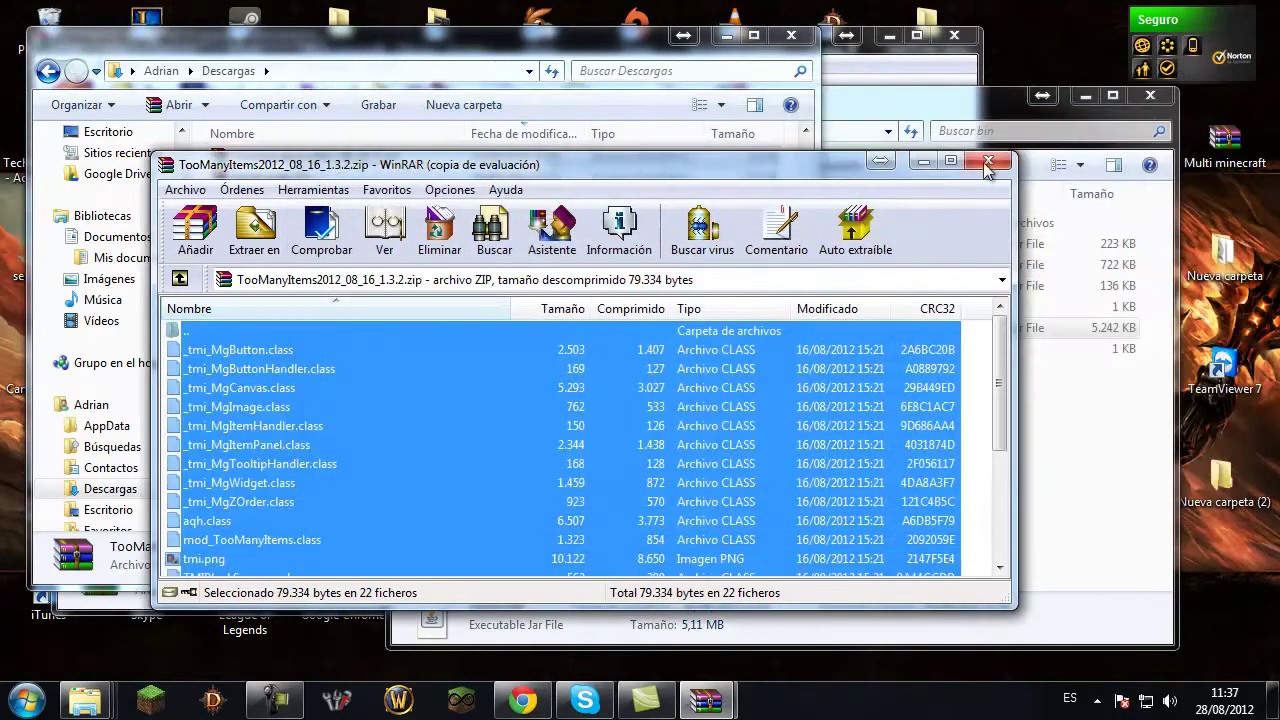
click(989, 167)
click(792, 36)
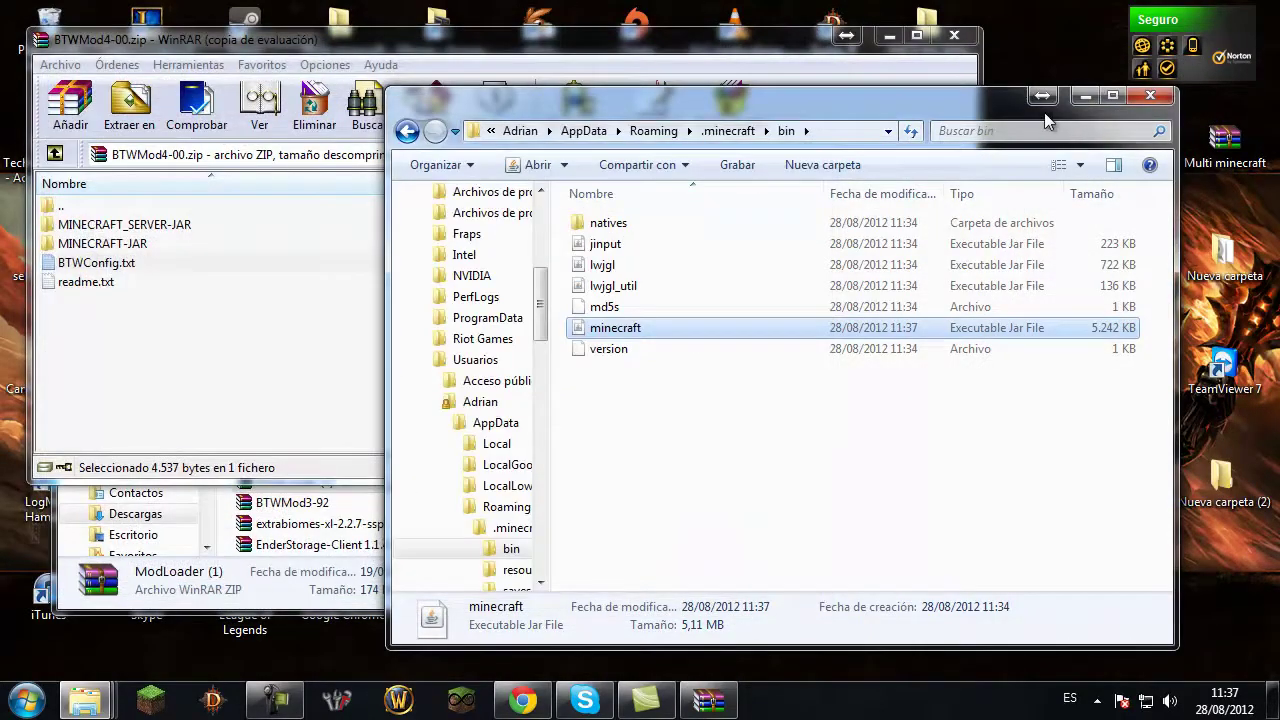
click(1148, 96)
click(955, 37)
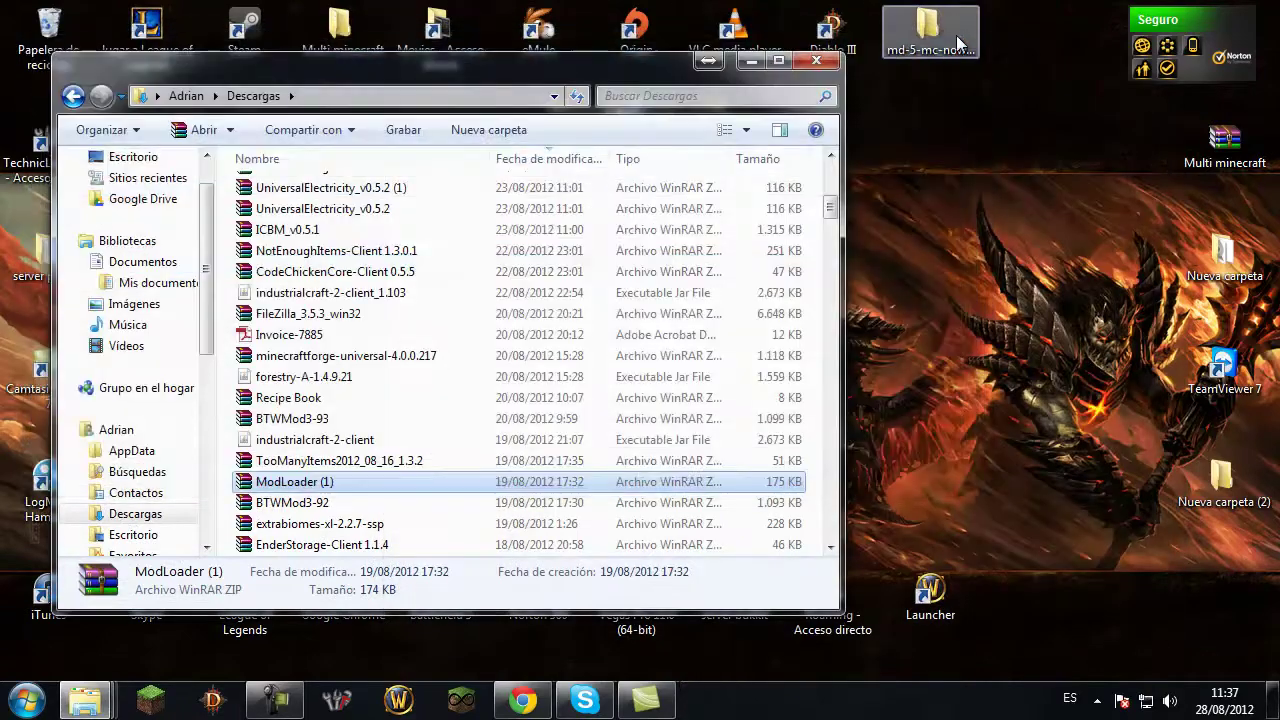
Start Minecraft with the saved login and open the singleplayer world selection.
click(150, 700)
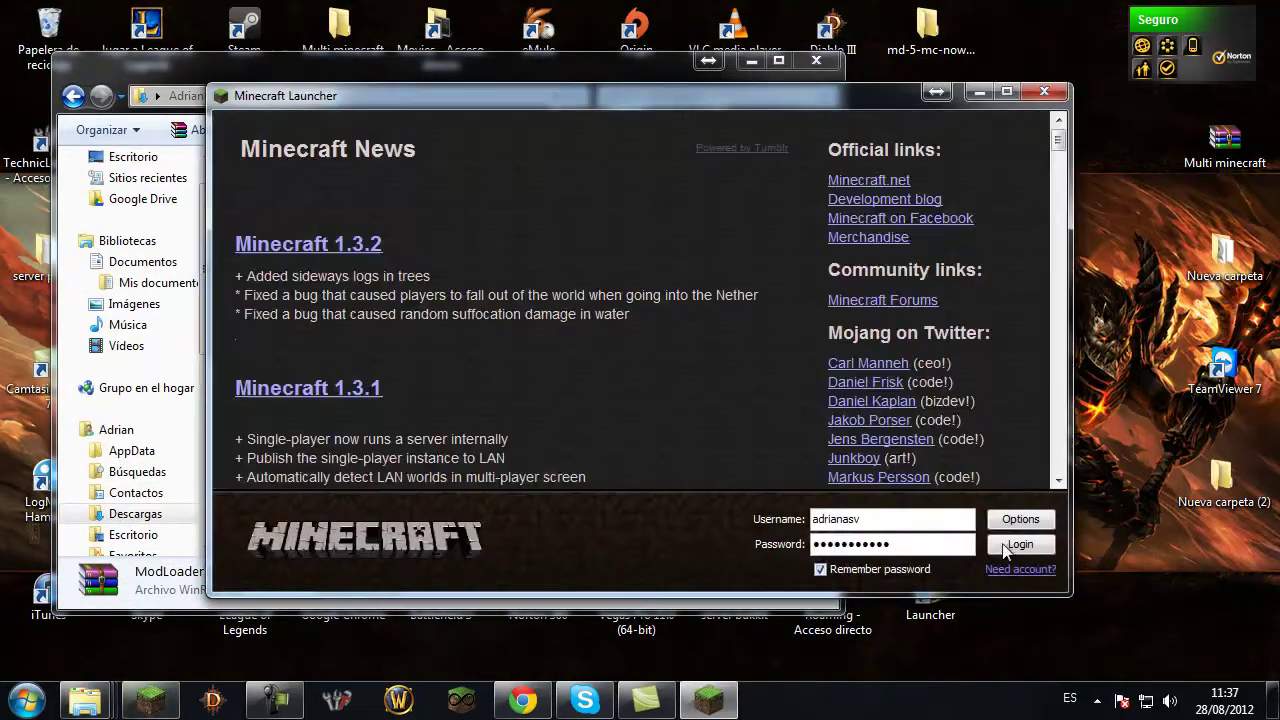
click(1018, 545)
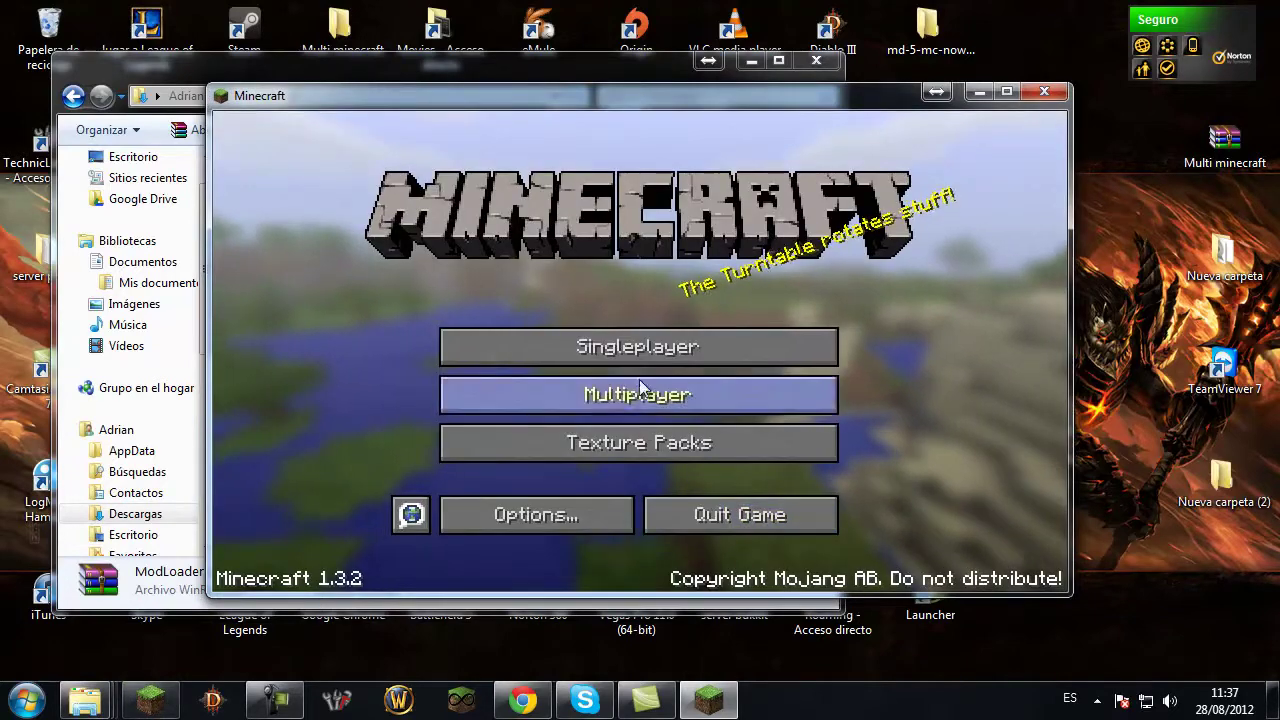
click(629, 350)
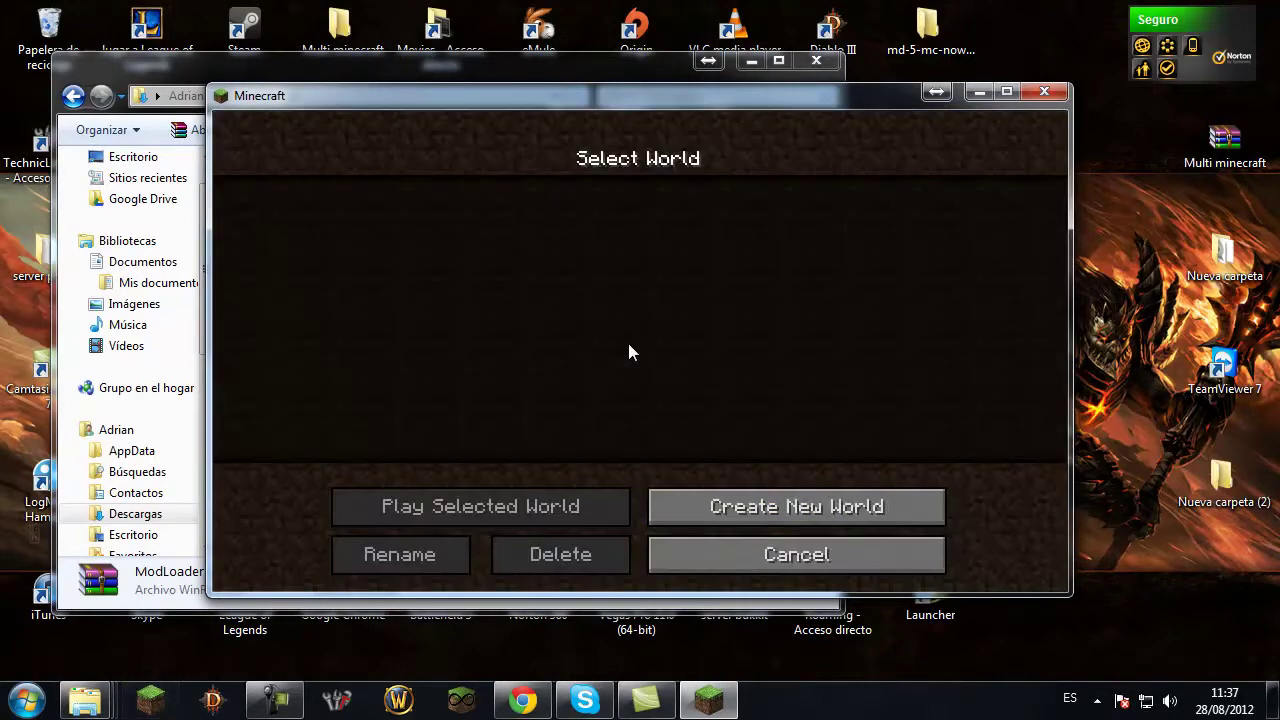
Create a new singleplayer world with the default settings and open the inventory in it.
click(735, 500)
click(570, 554)
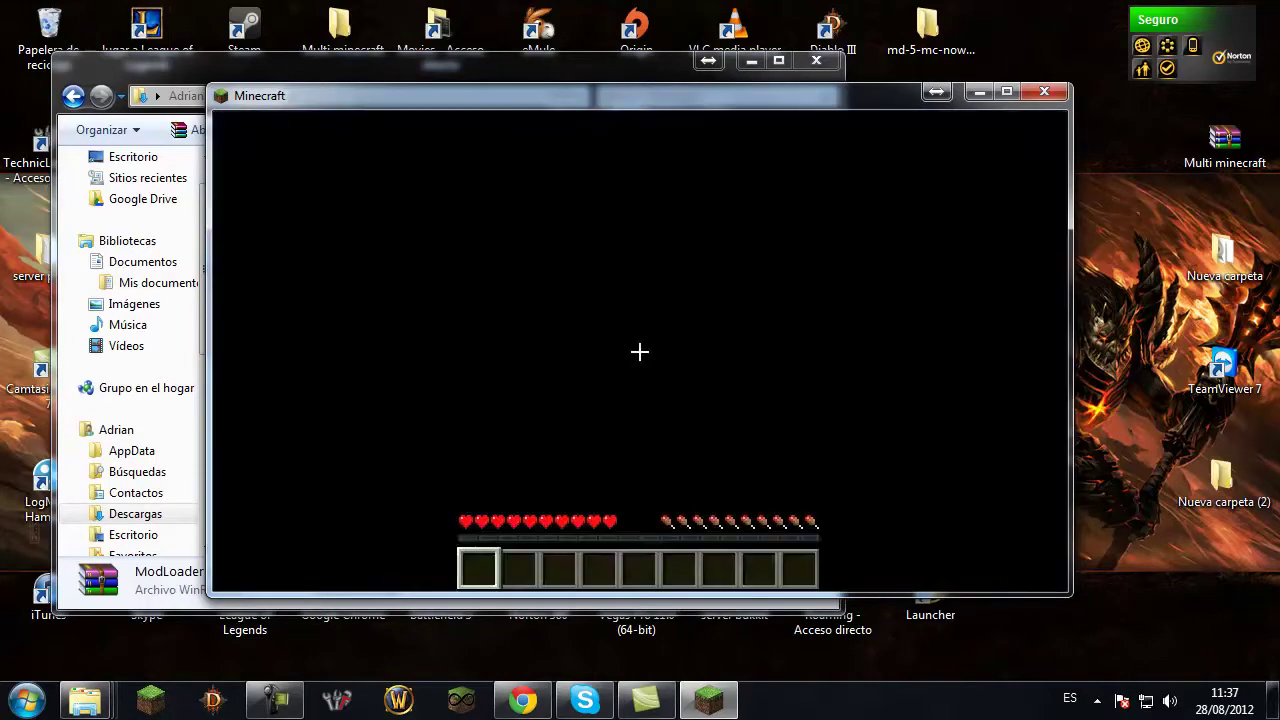
key(e)
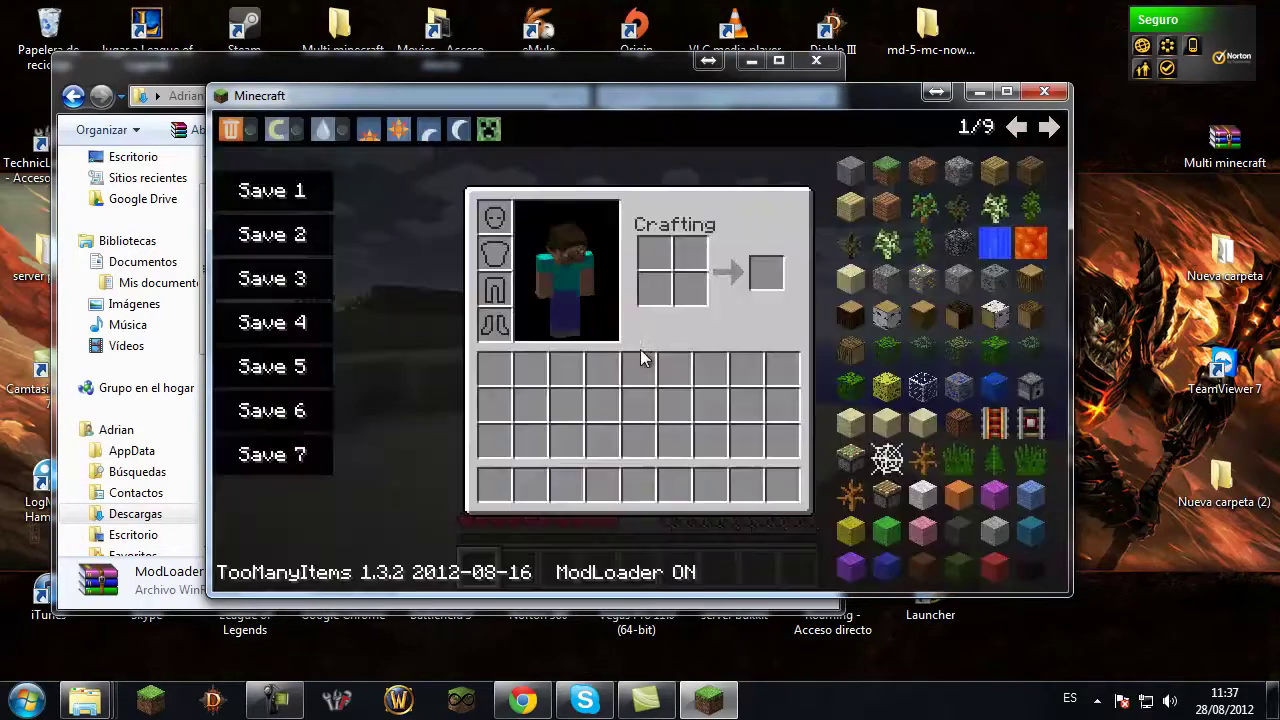
Maximize the Minecraft window and examine all three TooManyItems item pages for the Better Than Wolves blocks and items.
double_click(913, 91)
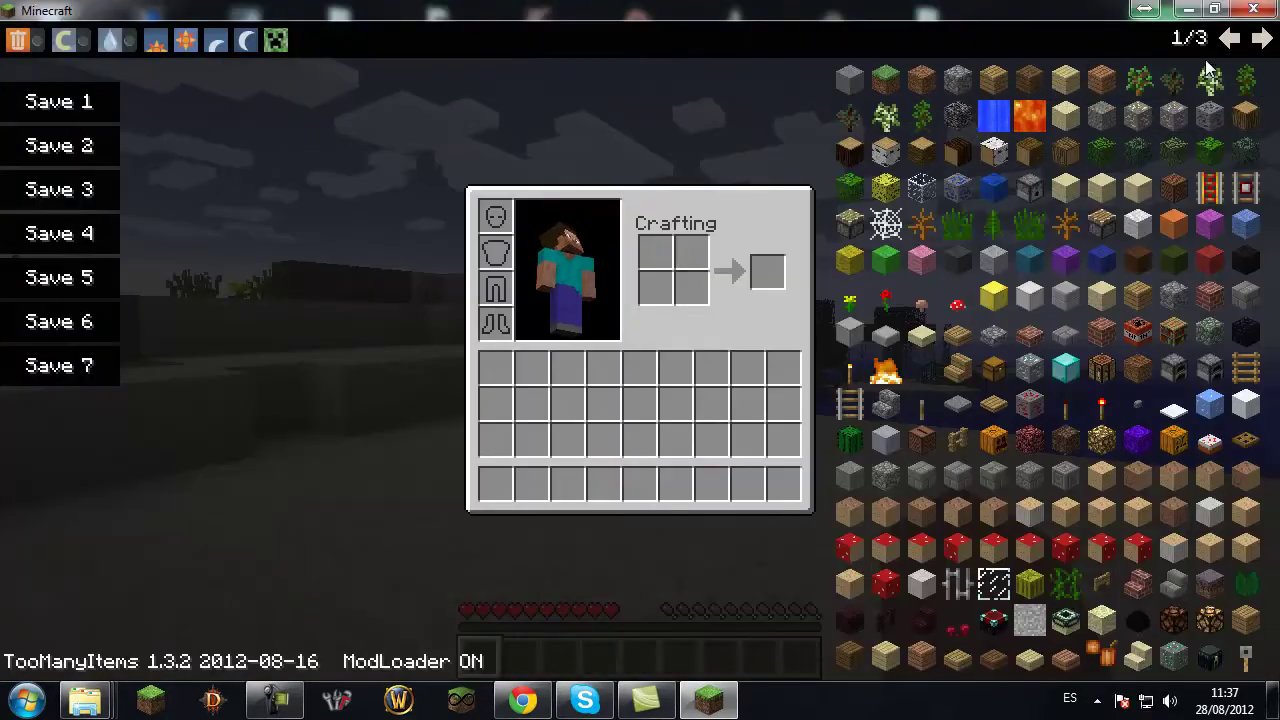
click(1260, 40)
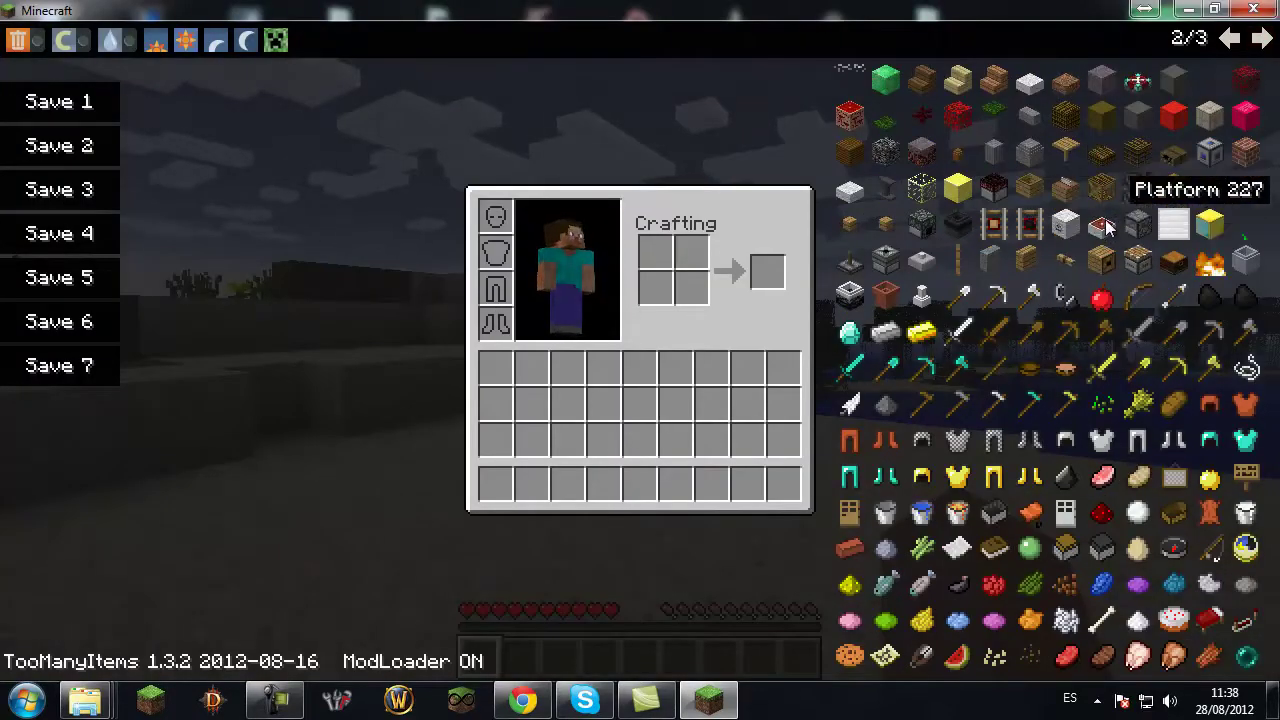
click(1236, 40)
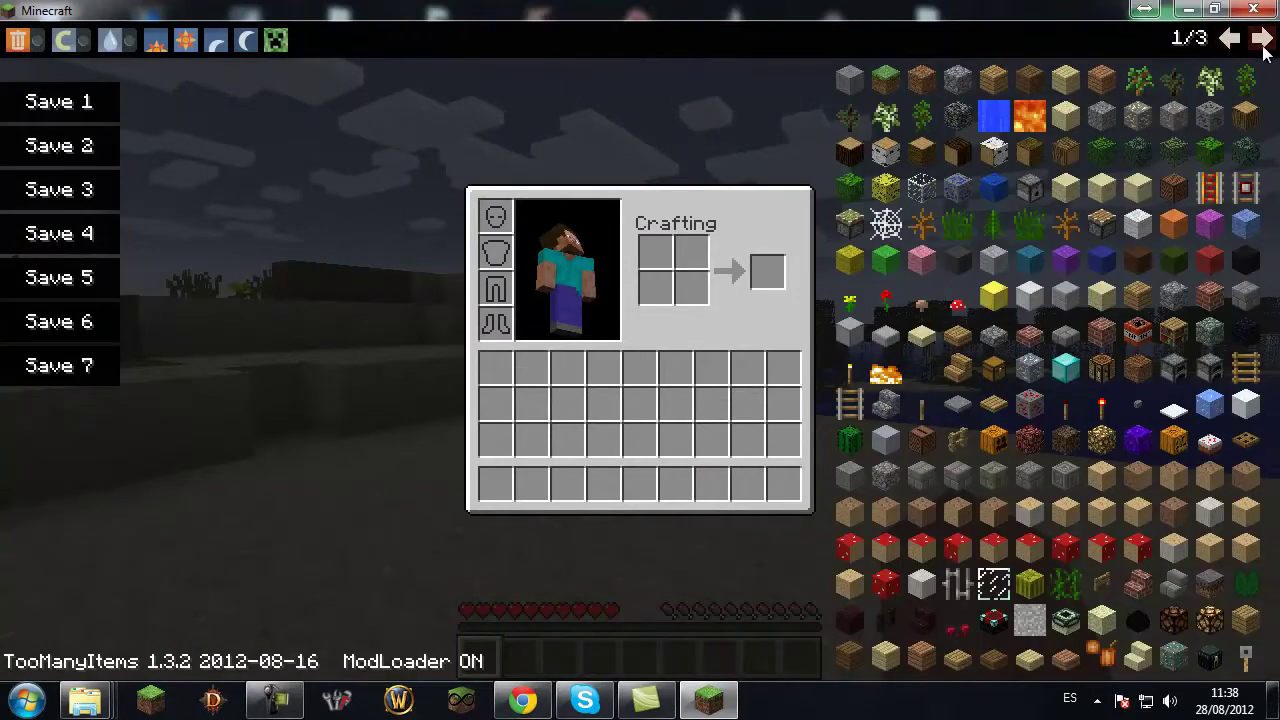
click(1260, 40)
click(1236, 40)
click(1260, 40)
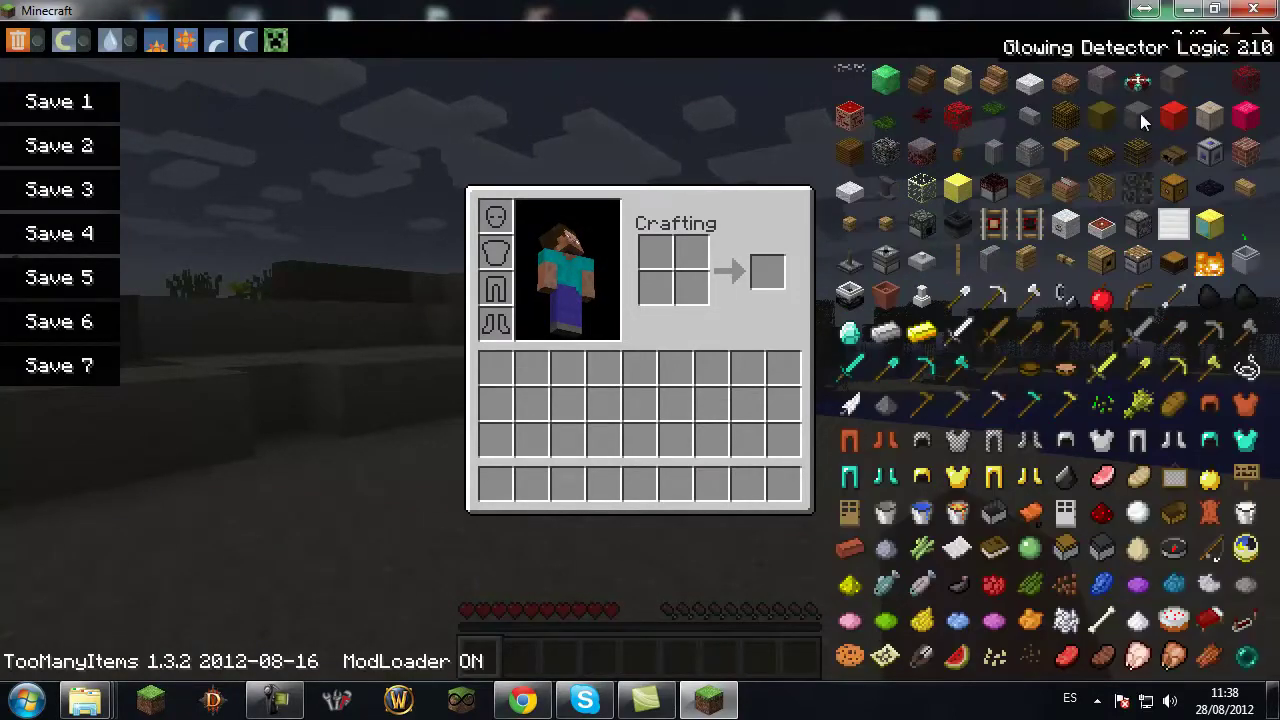
click(1260, 40)
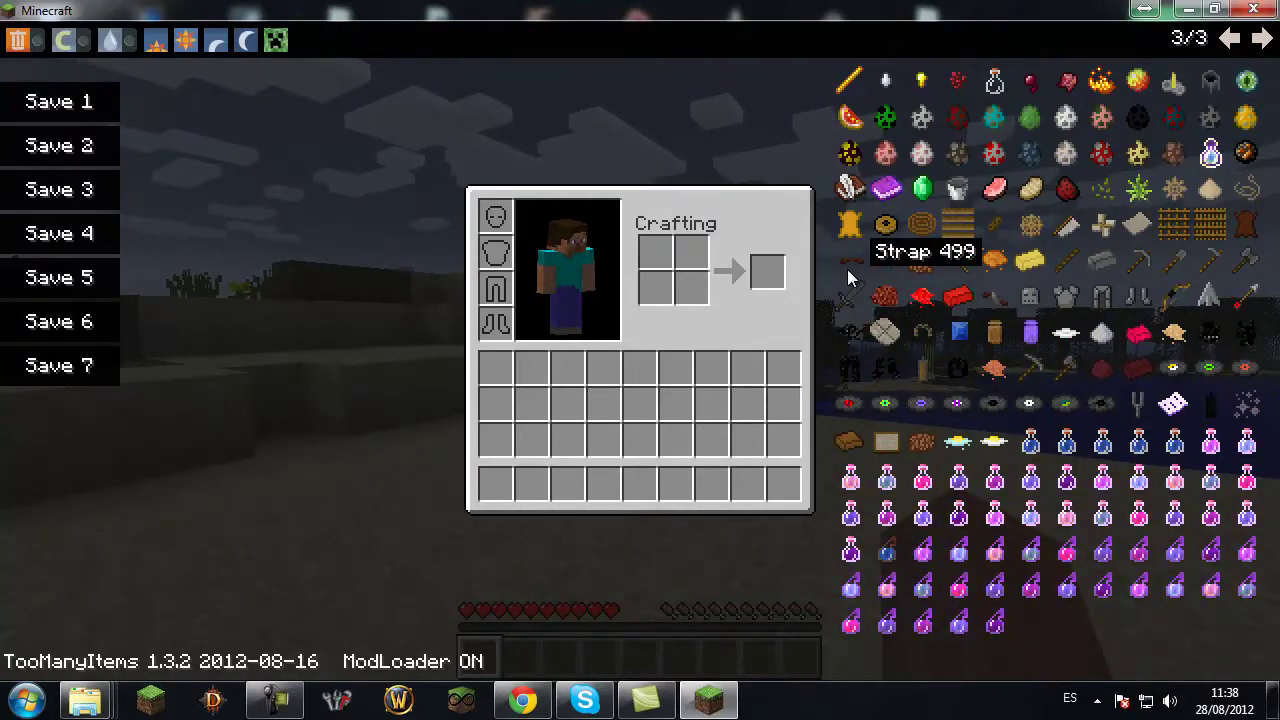
click(1230, 40)
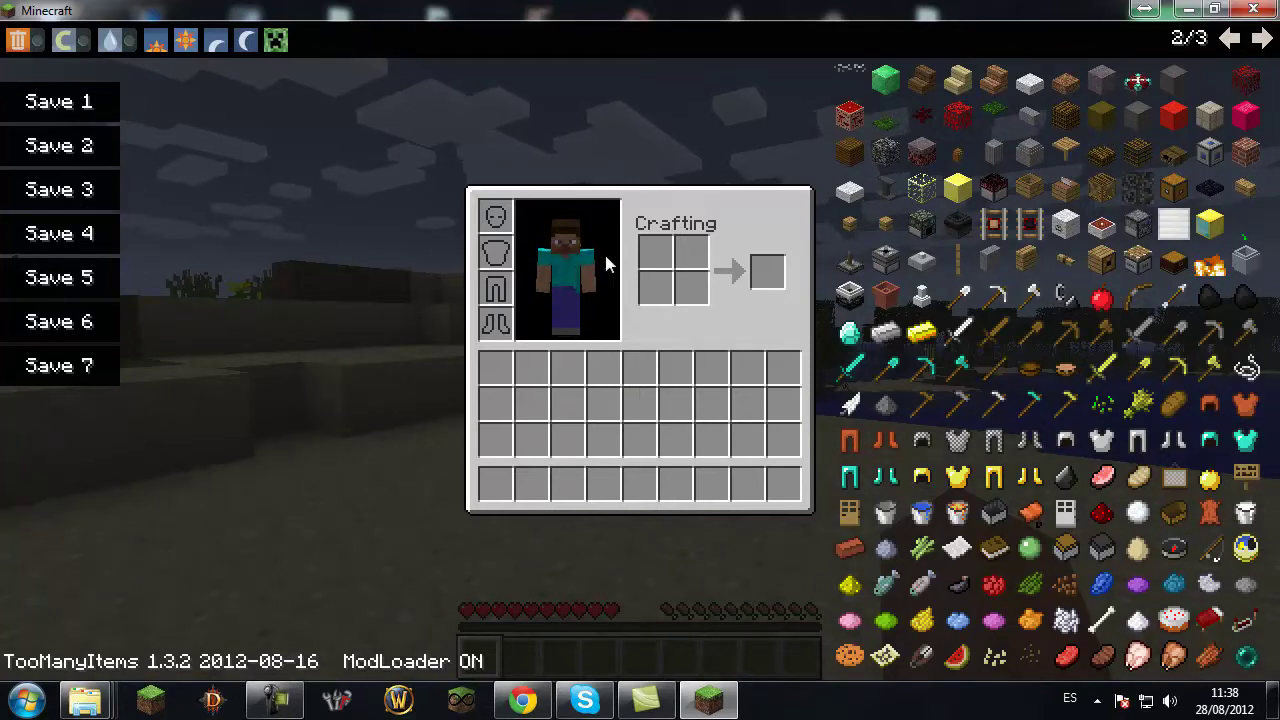
Close Minecraft and the Descargas window, and move the btw server folder to an empty spot lower on the desktop.
click(1253, 10)
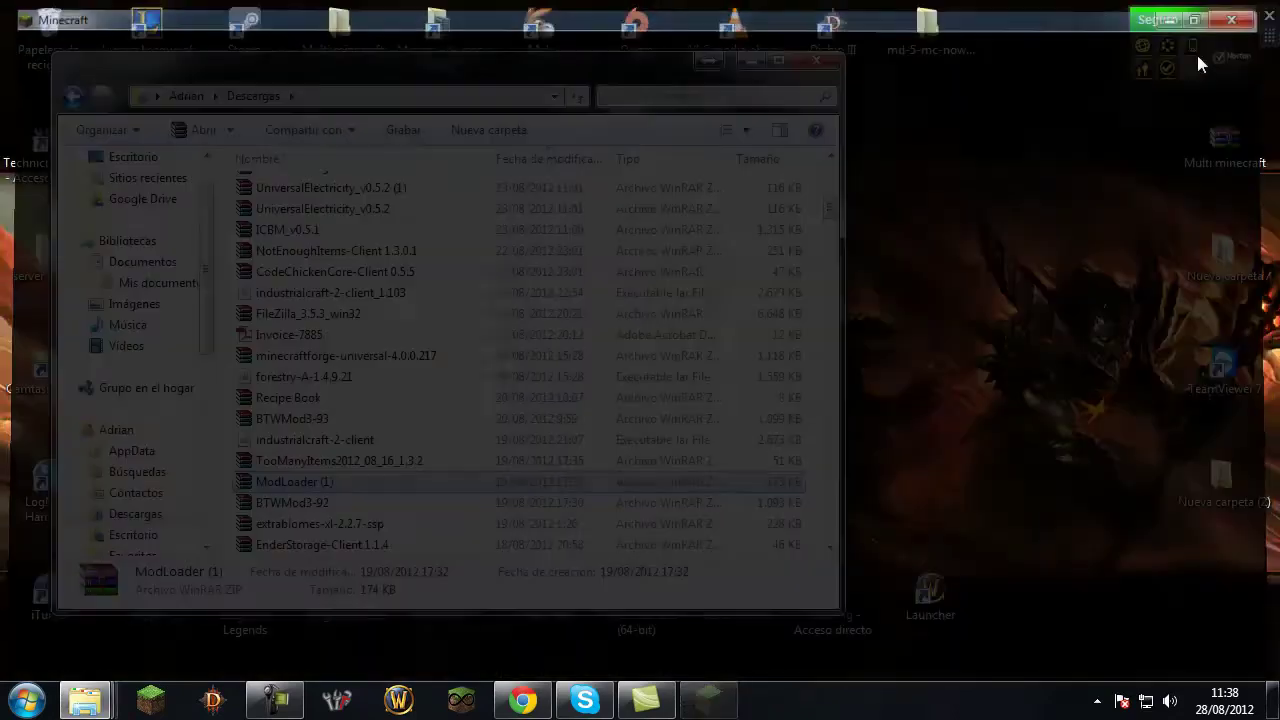
click(816, 61)
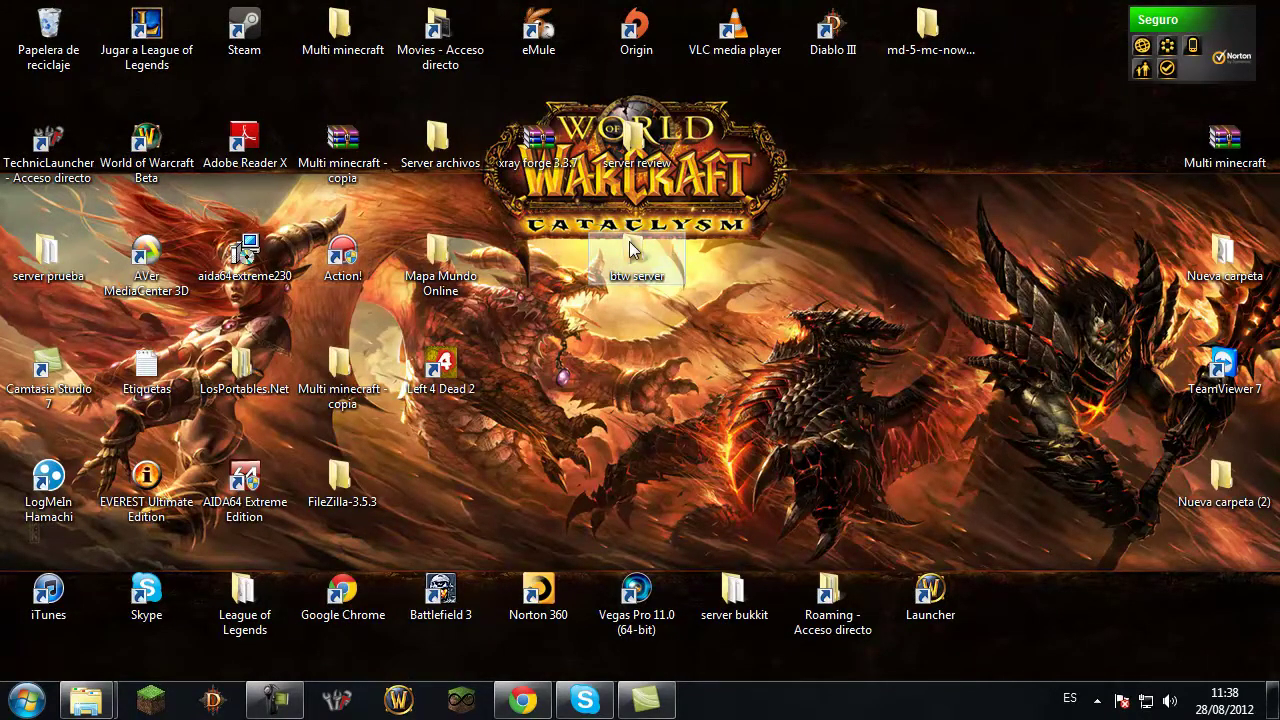
drag(632, 252, 800, 396)
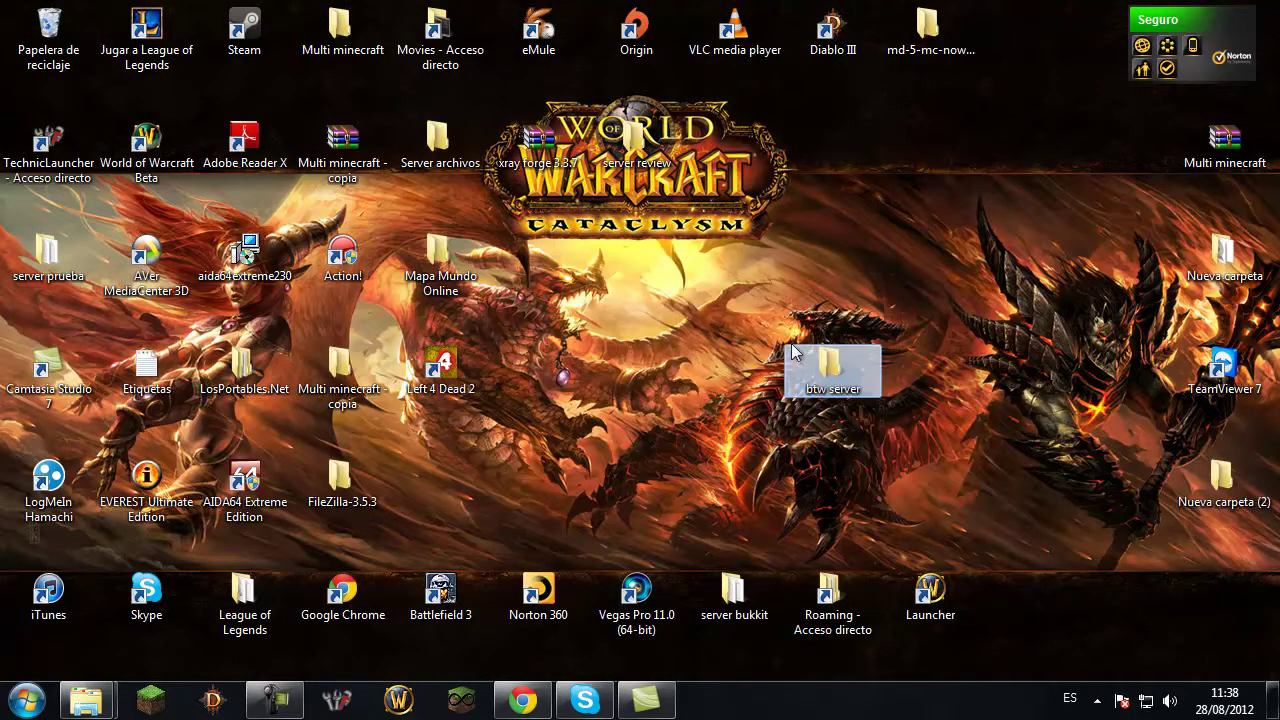
click(742, 368)
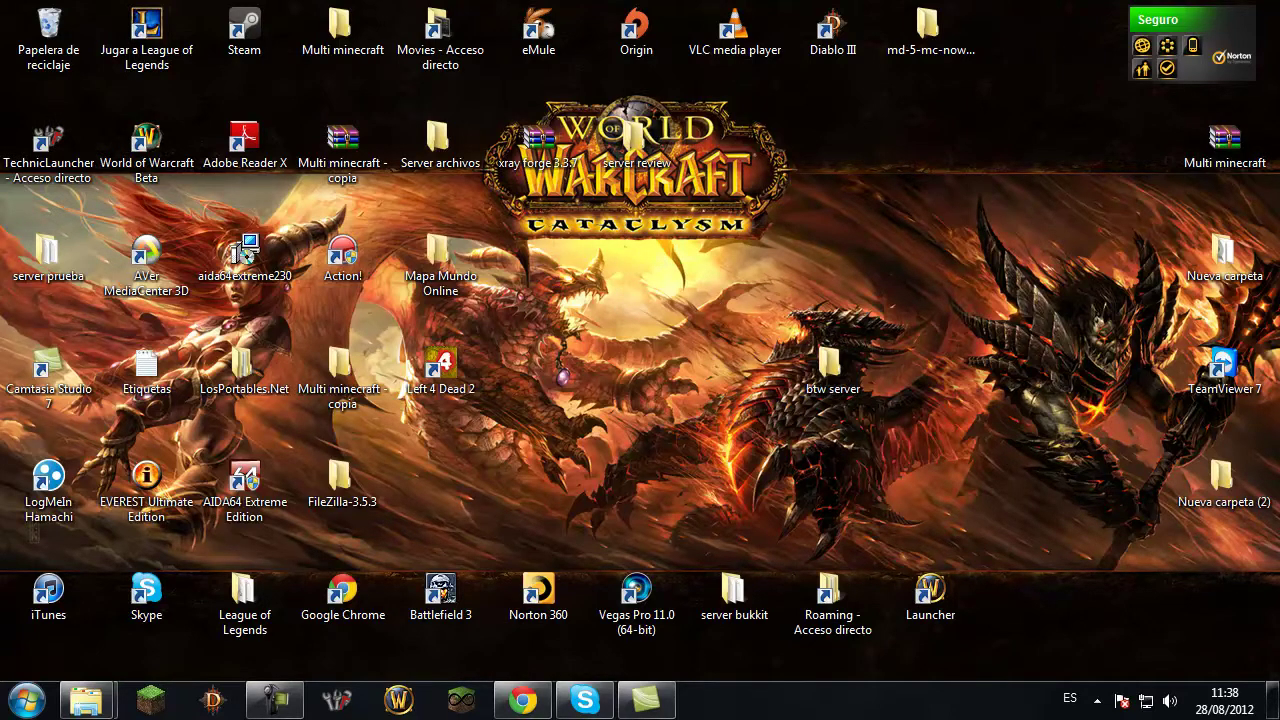
Run minecraft_server from the btw server folder and minimize the server window once it has started.
double_click(830, 368)
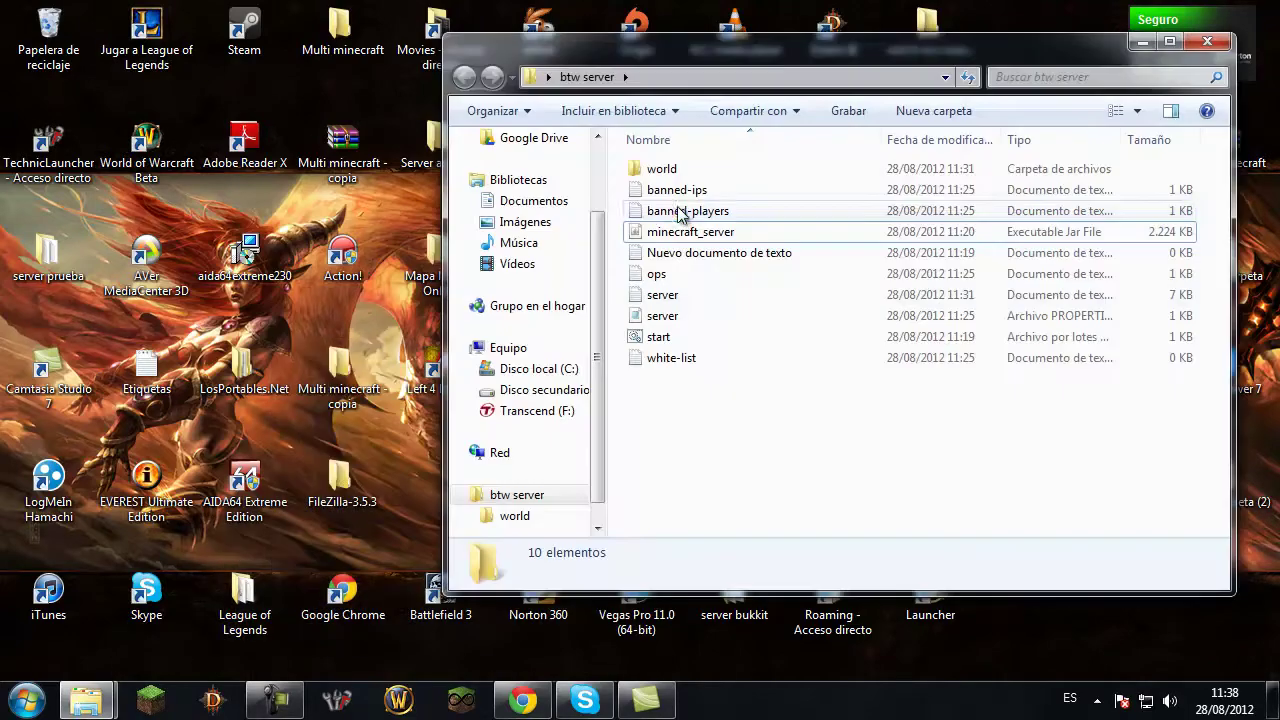
double_click(685, 235)
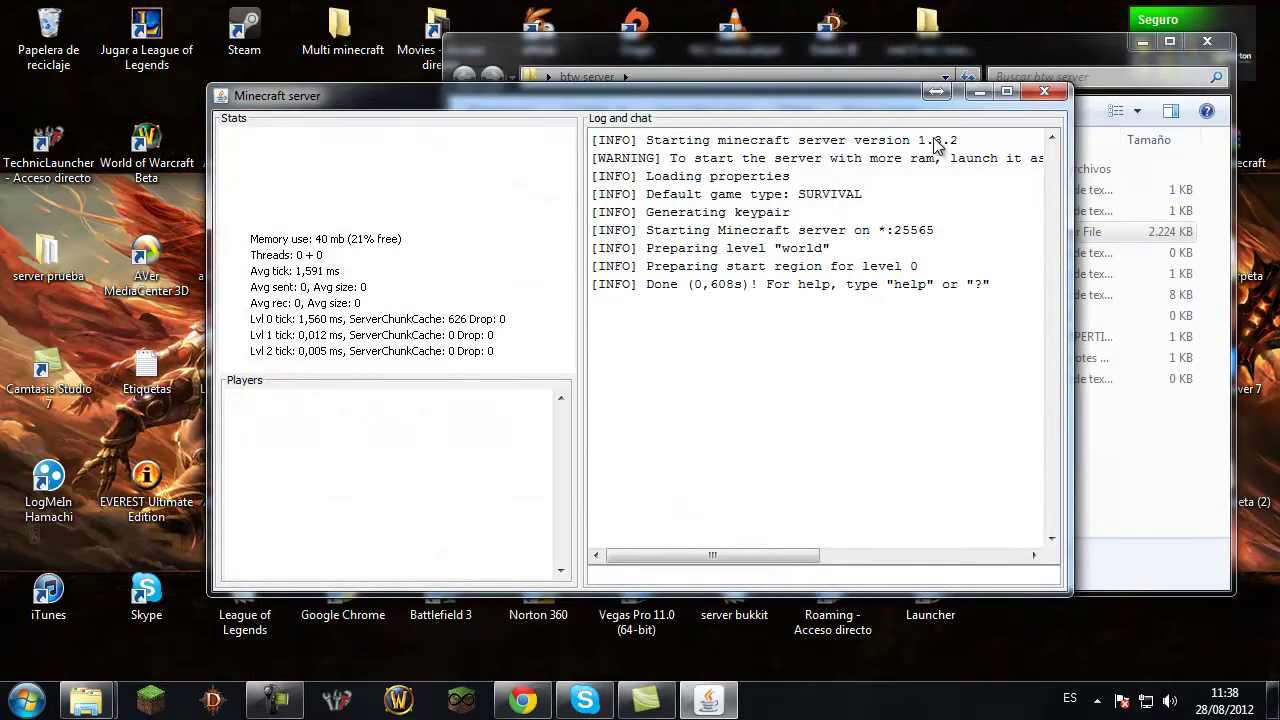
click(980, 91)
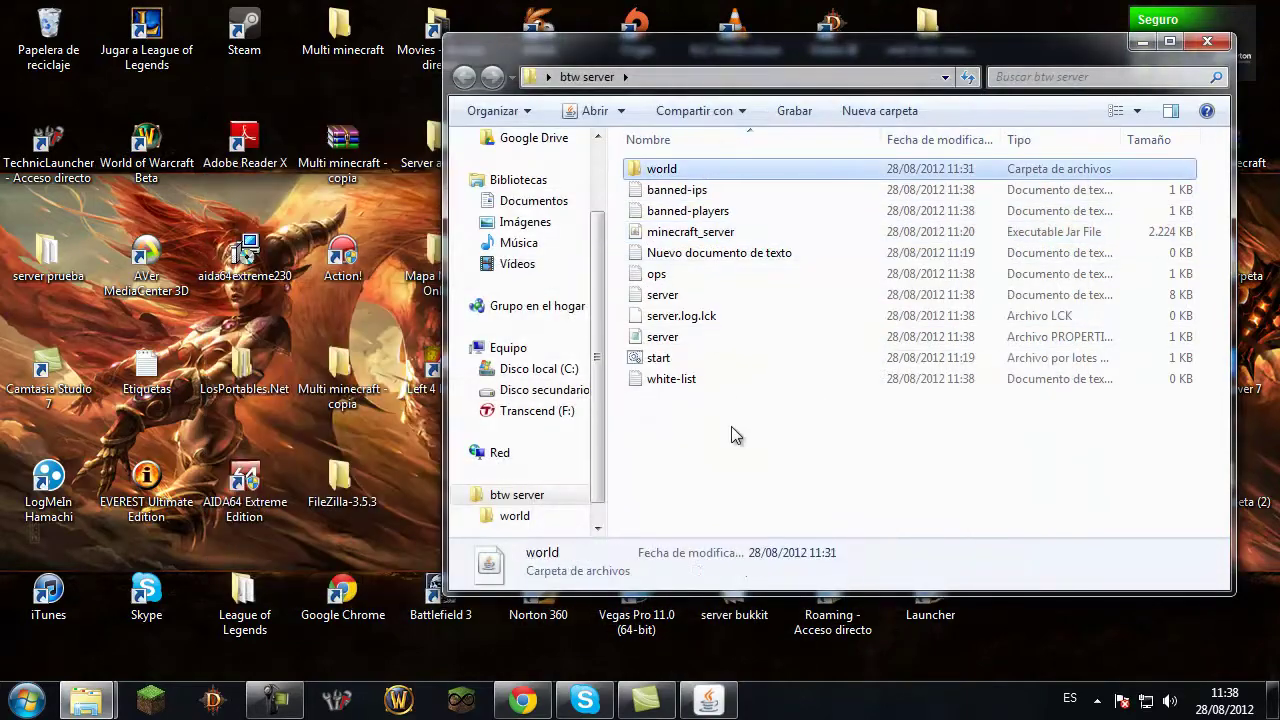
click(730, 460)
Start Minecraft with the saved login and open the multiplayer server list.
click(150, 700)
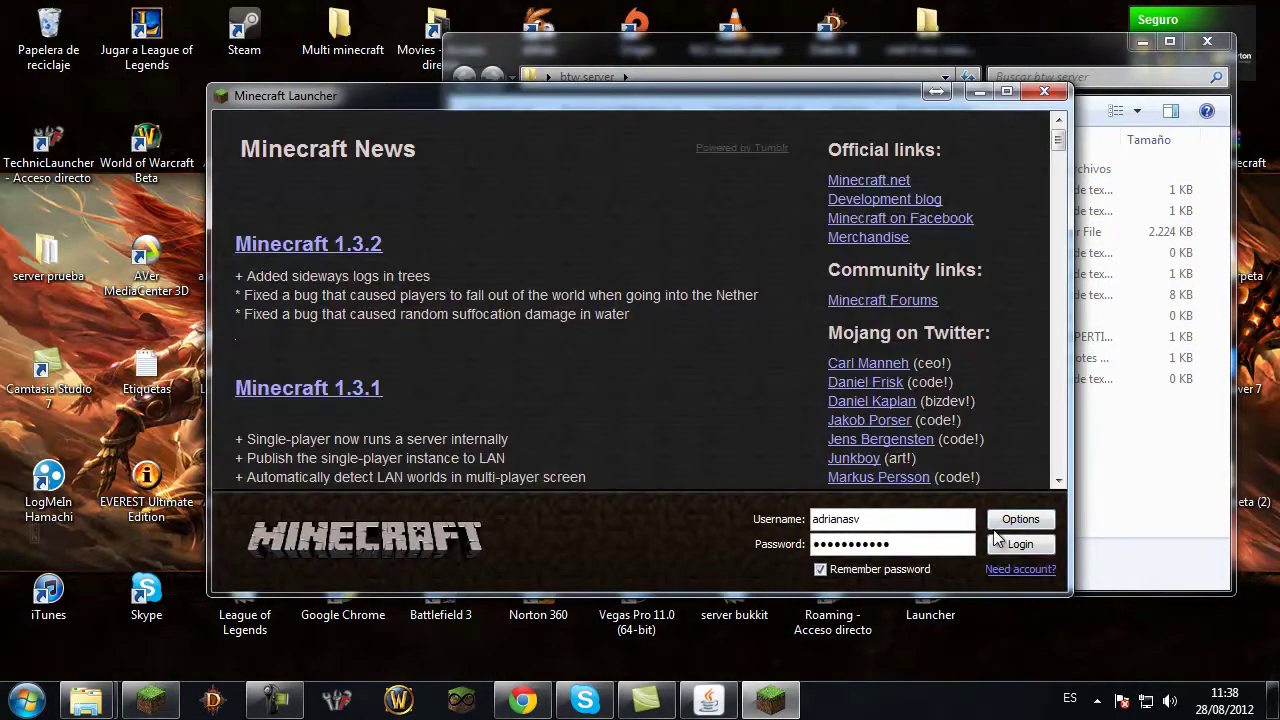
click(1000, 540)
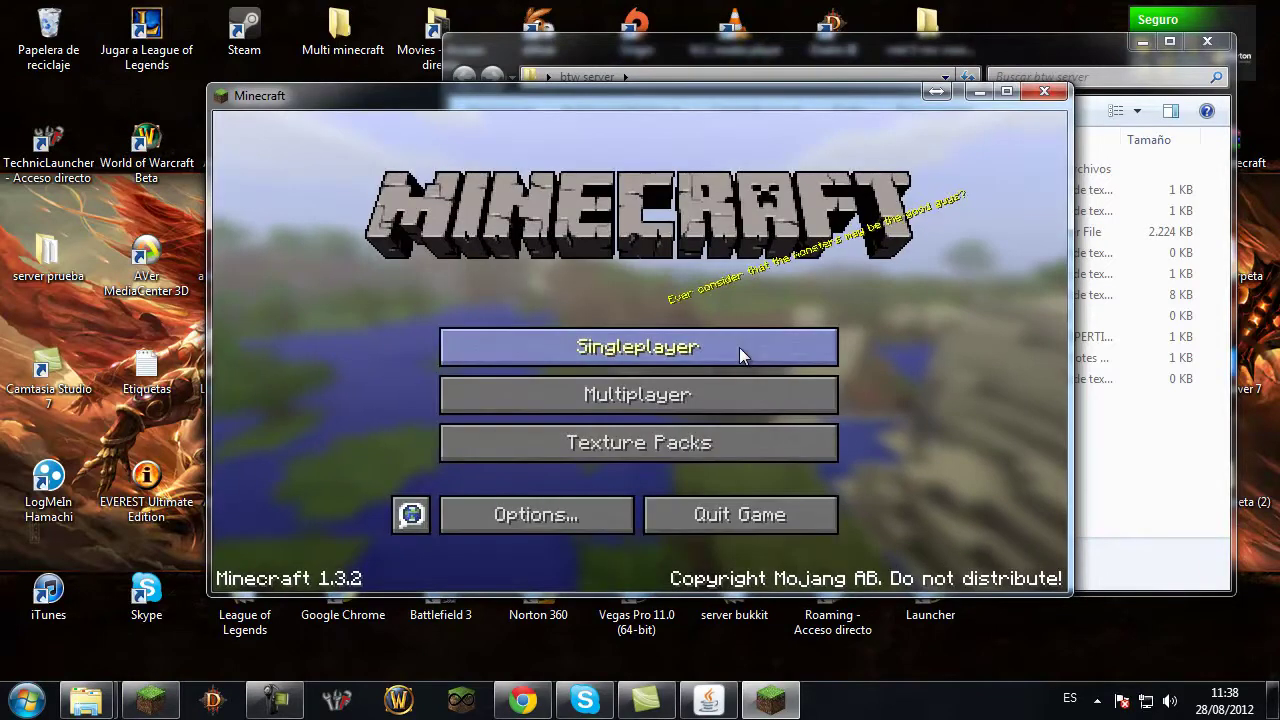
click(697, 430)
Add a multiplayer server with the default name Minecraft Server and the address 127.0.1.1.
click(775, 523)
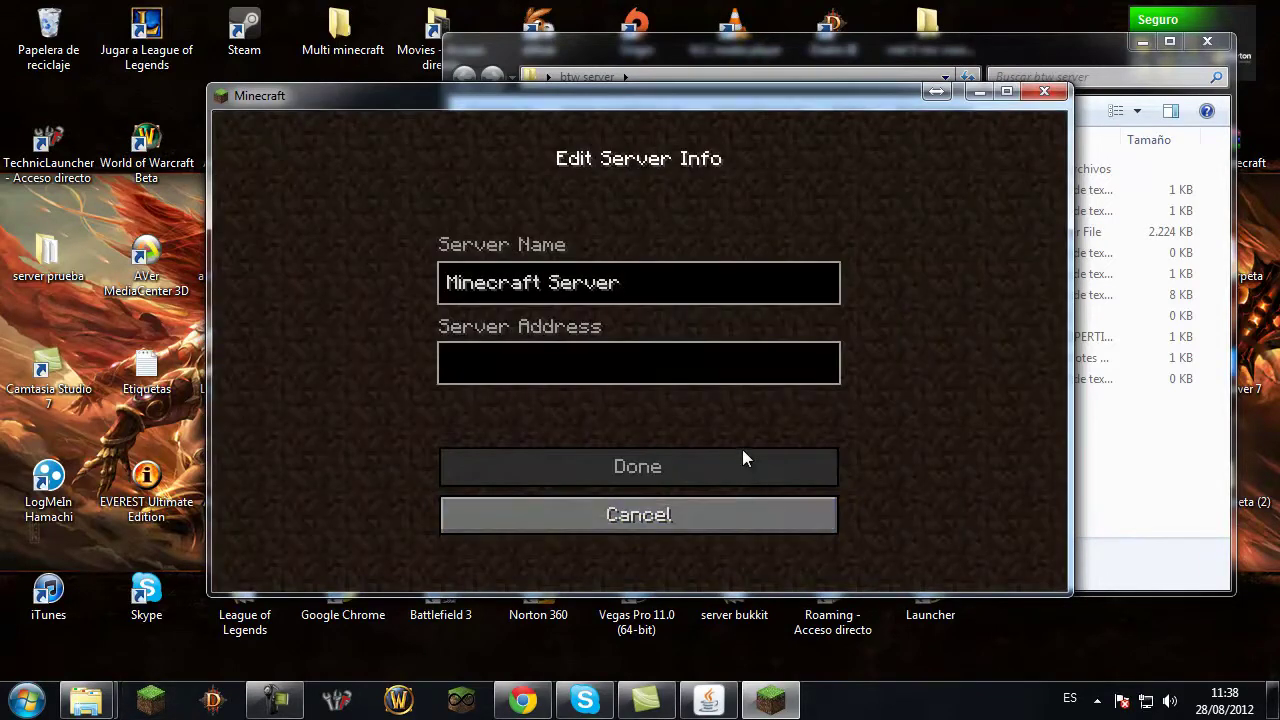
click(658, 379)
text(127.0.0.1)
key(Return)
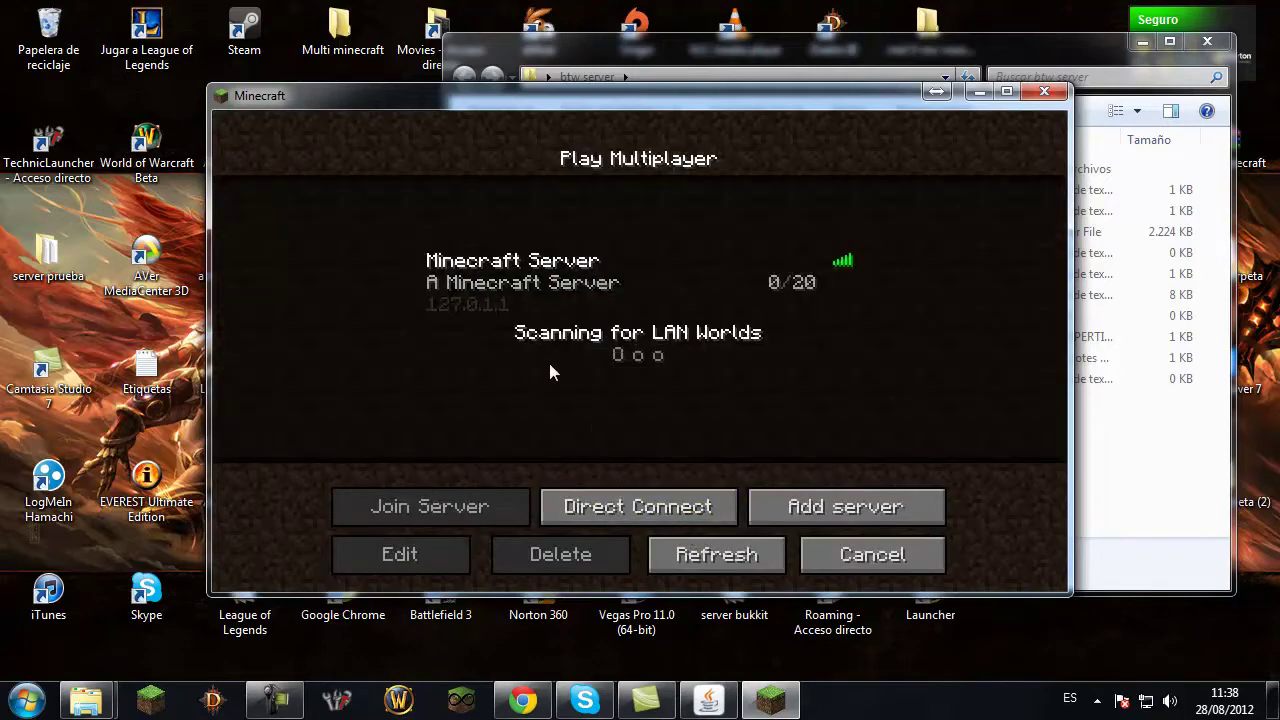
Delete the Minecraft Server entry from the multiplayer list and confirm the deletion.
click(521, 300)
click(575, 555)
click(612, 403)
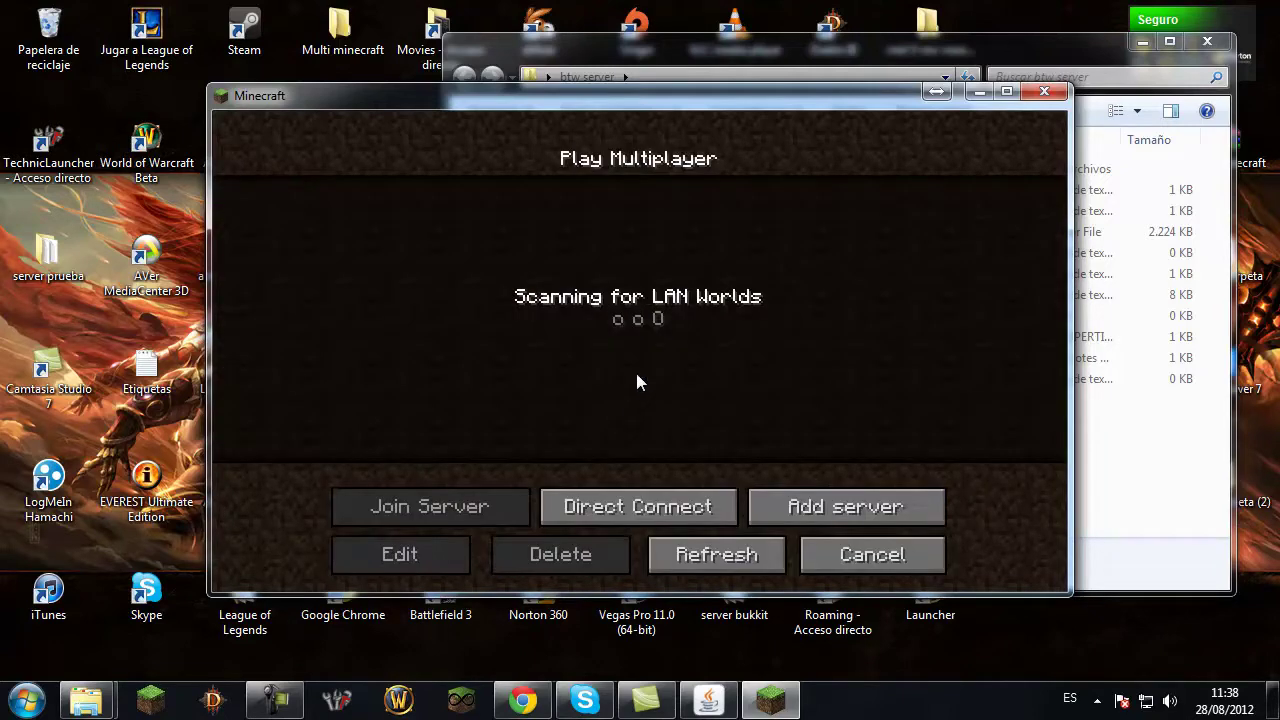
Add the local server to the multiplayer list again, keeping the default name and using the address 127.0.1.1.
click(801, 484)
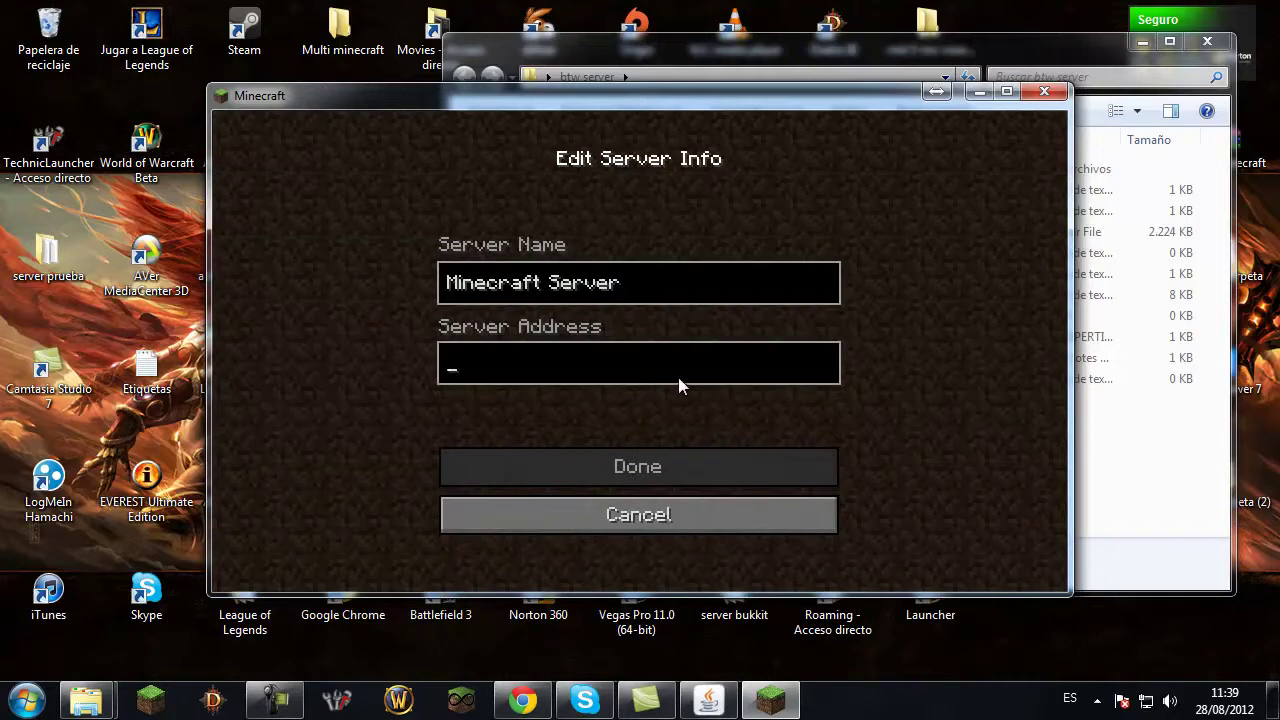
text(127)
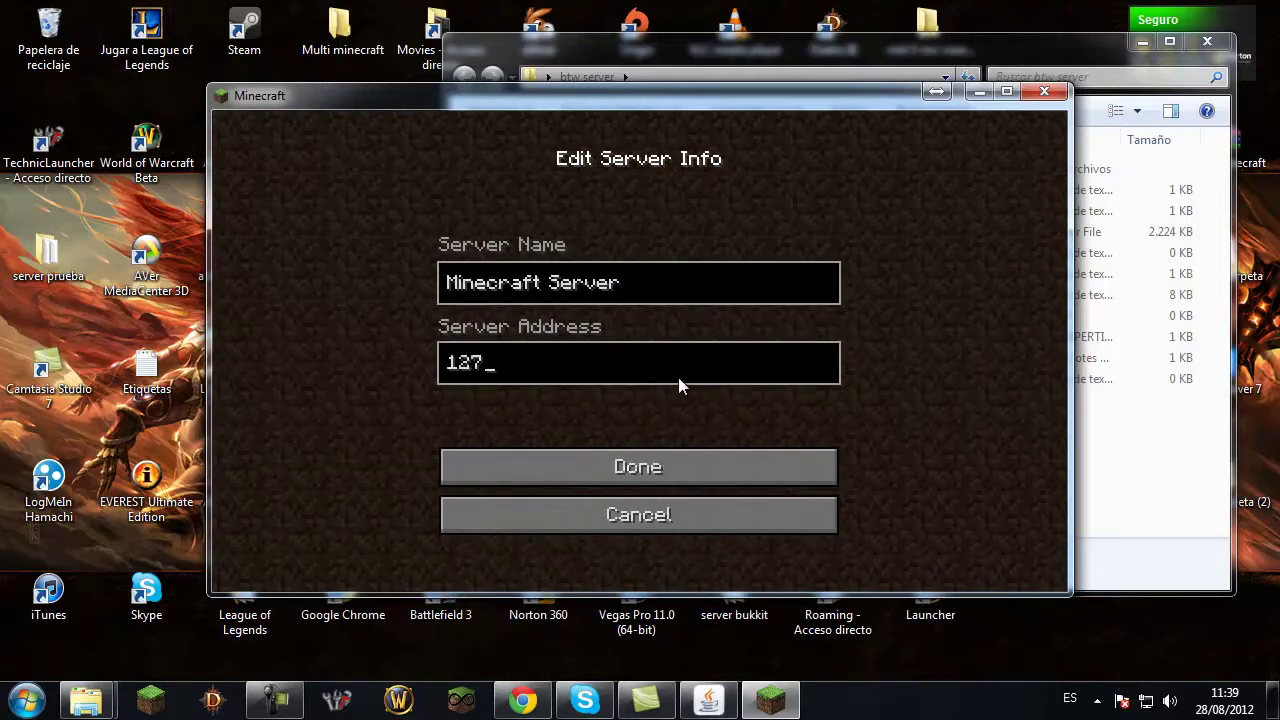
text(.0.1.1)
click(711, 459)
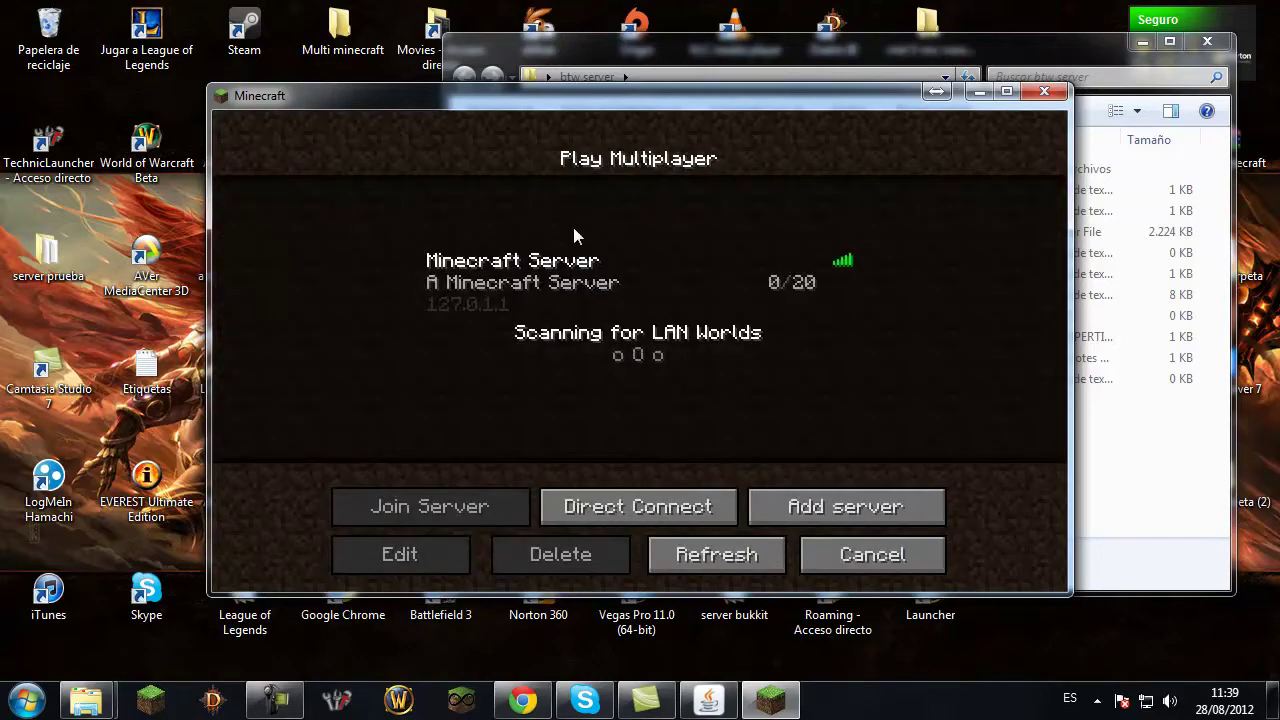